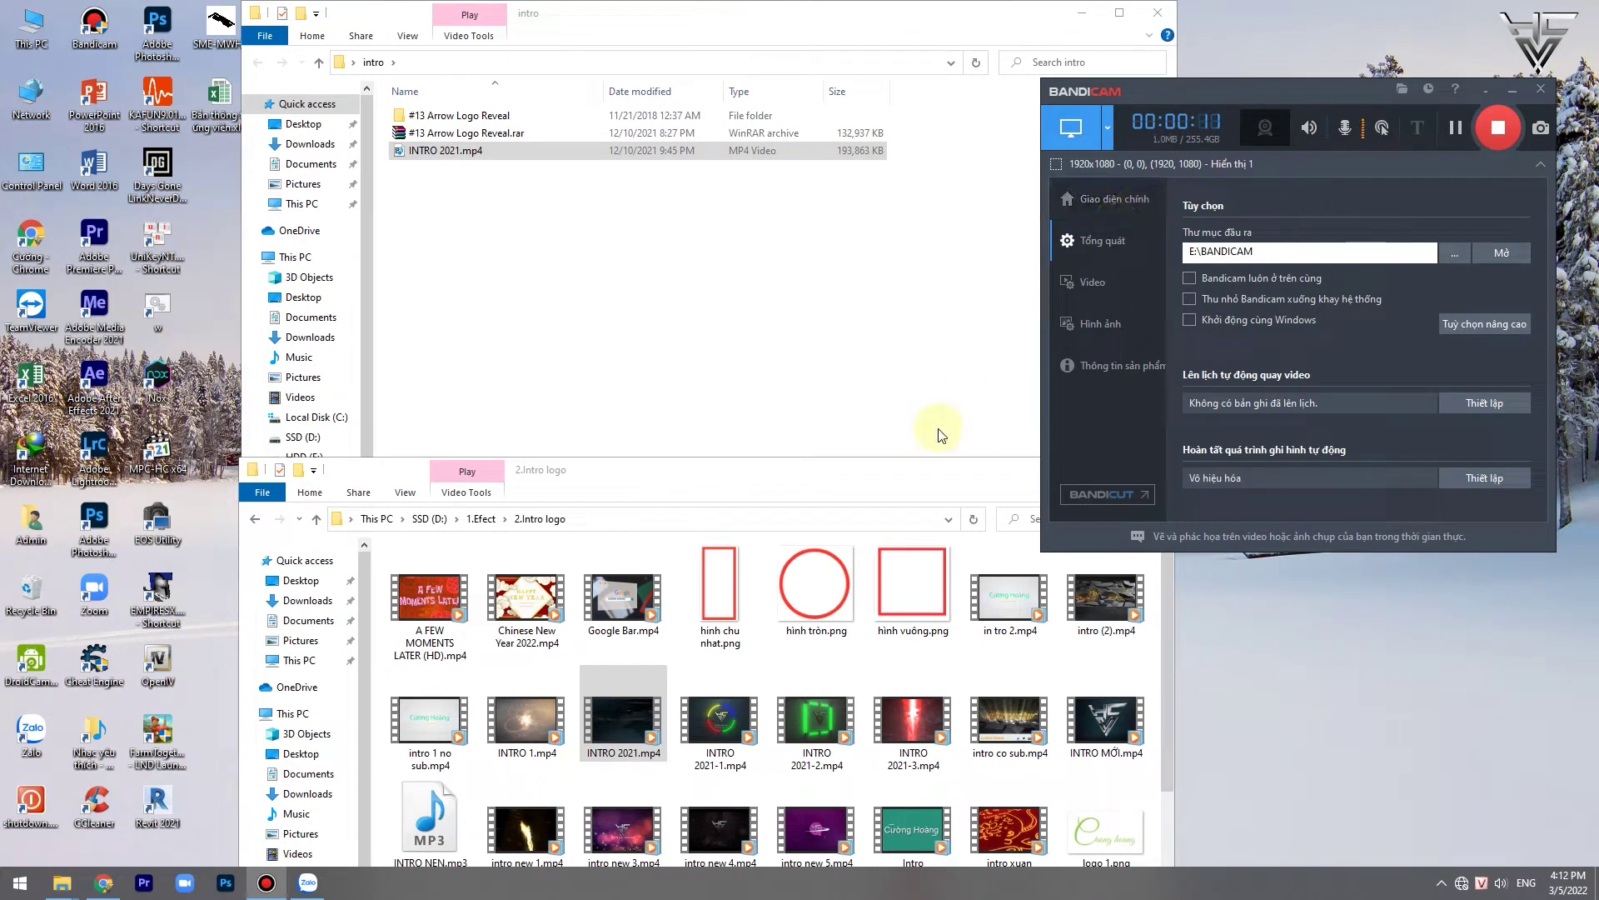
Step: Close the 2.Intro logo window and maximize the intro folder to act on INTRO 2021.mp4
left_click(941, 471)
left_click(1153, 467)
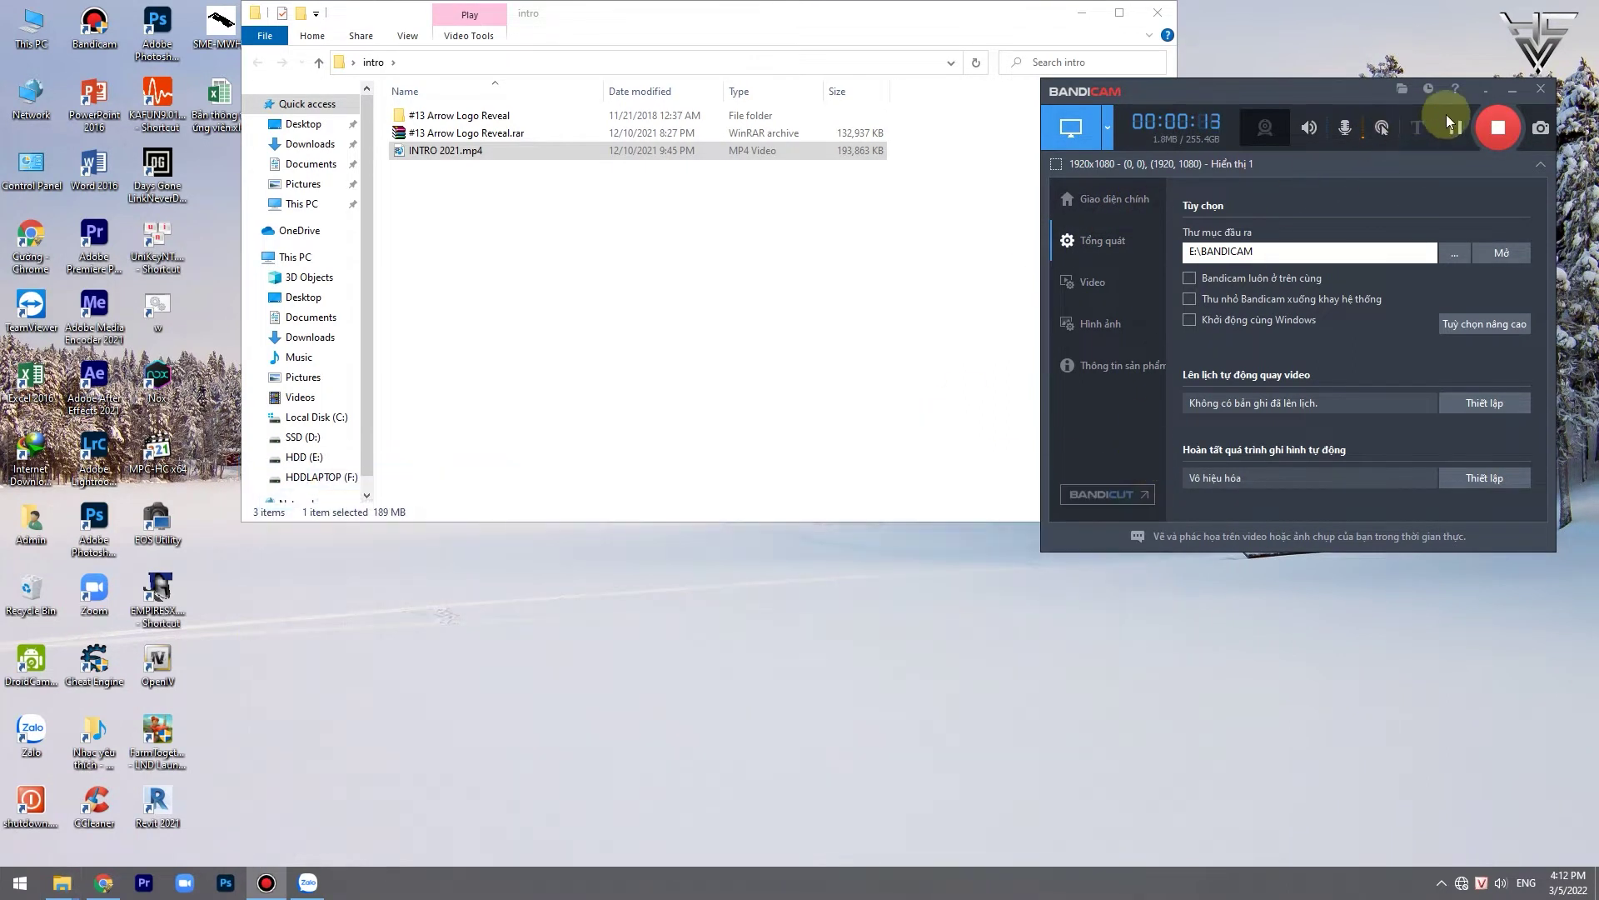
left_click(1501, 92)
left_click(1119, 13)
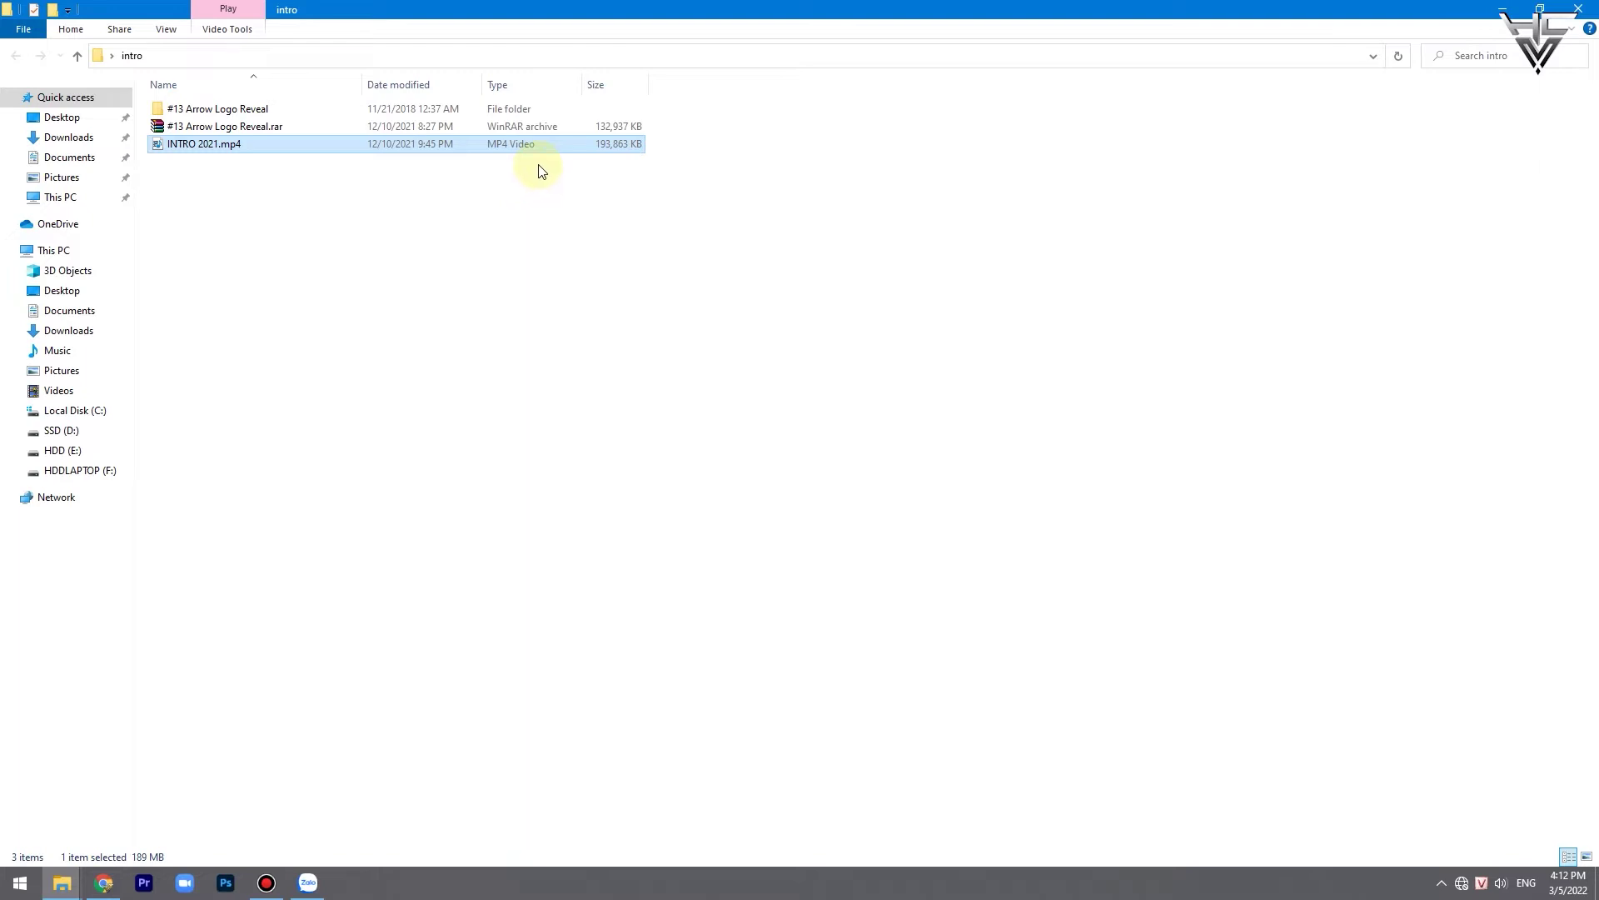
right_click(205, 146)
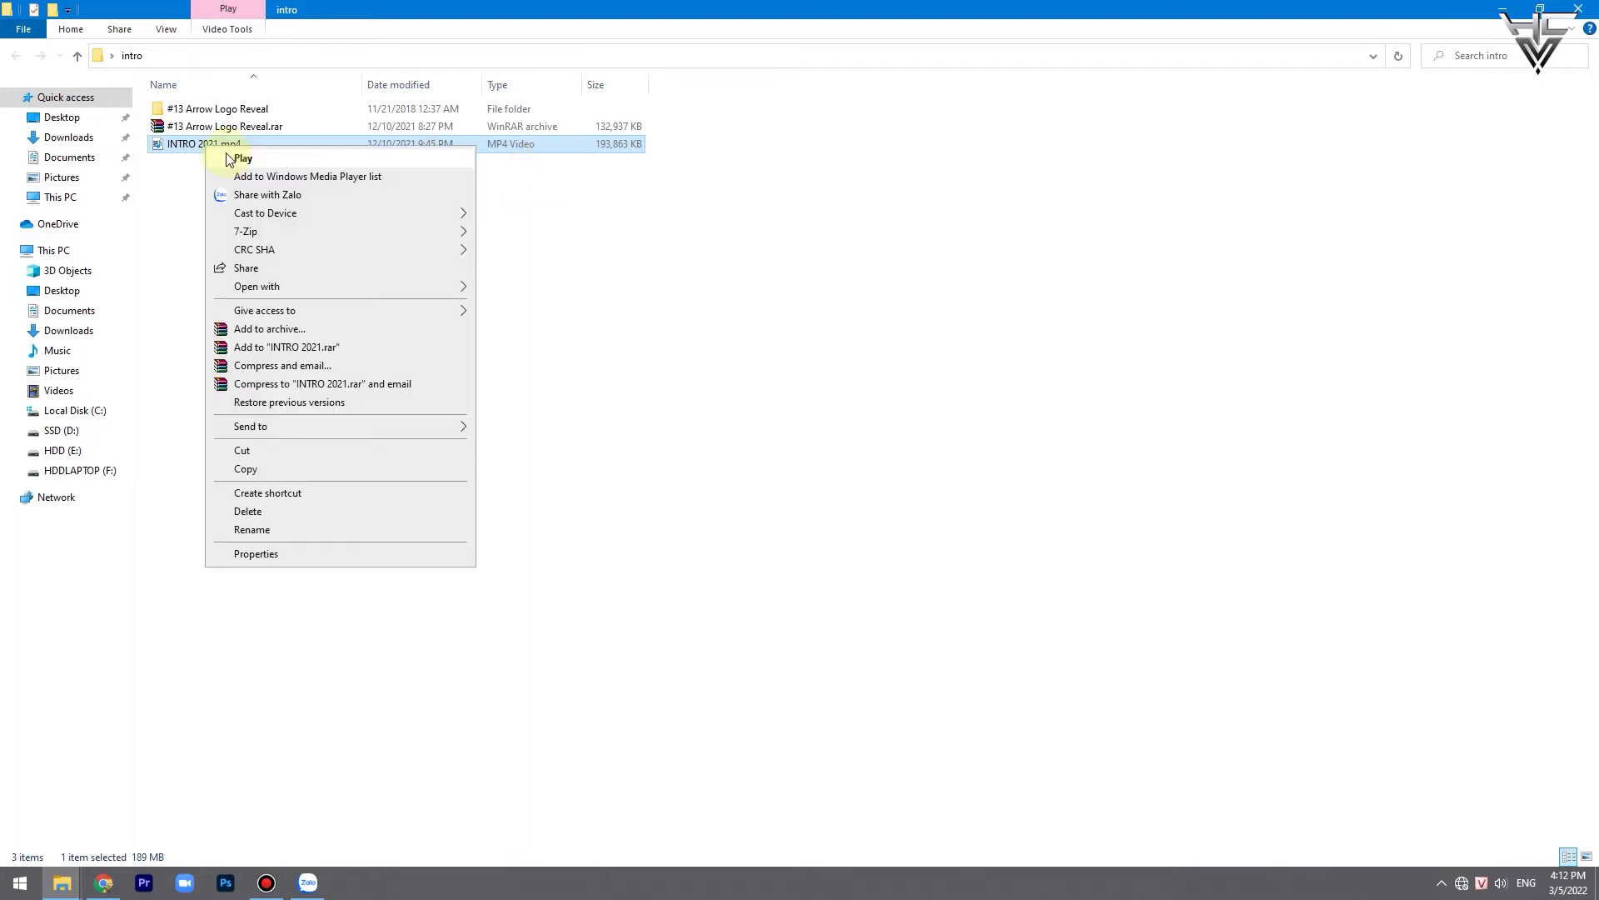
Step: Play INTRO 2021.mp4 in Windows Media Player, leave full screen, then close the player
left_click(242, 158)
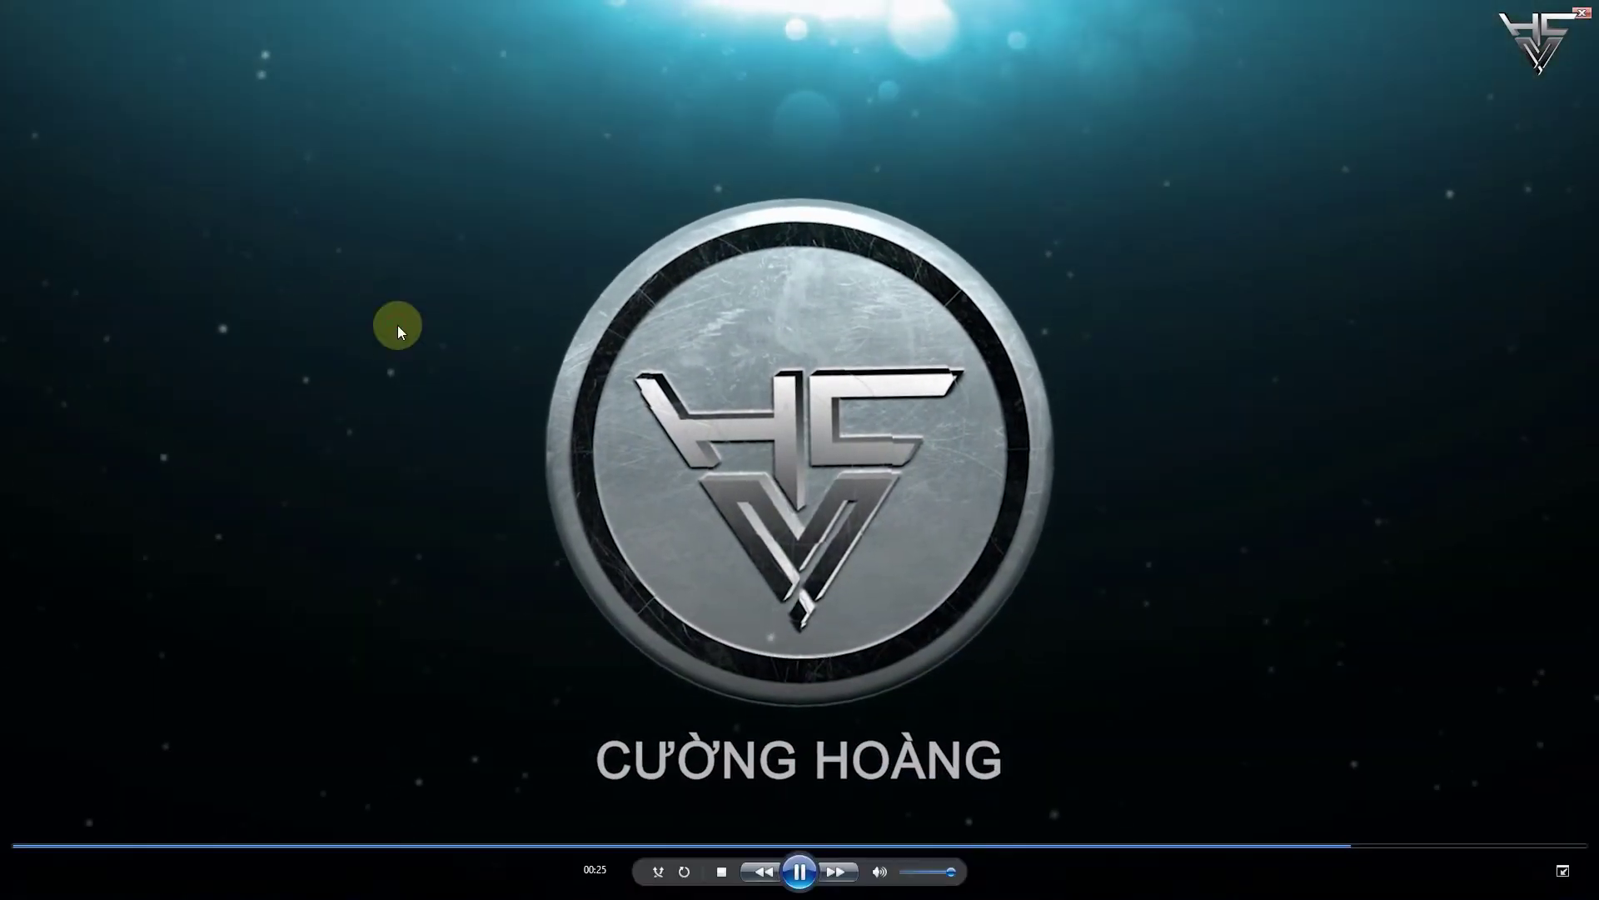
double_click(397, 325)
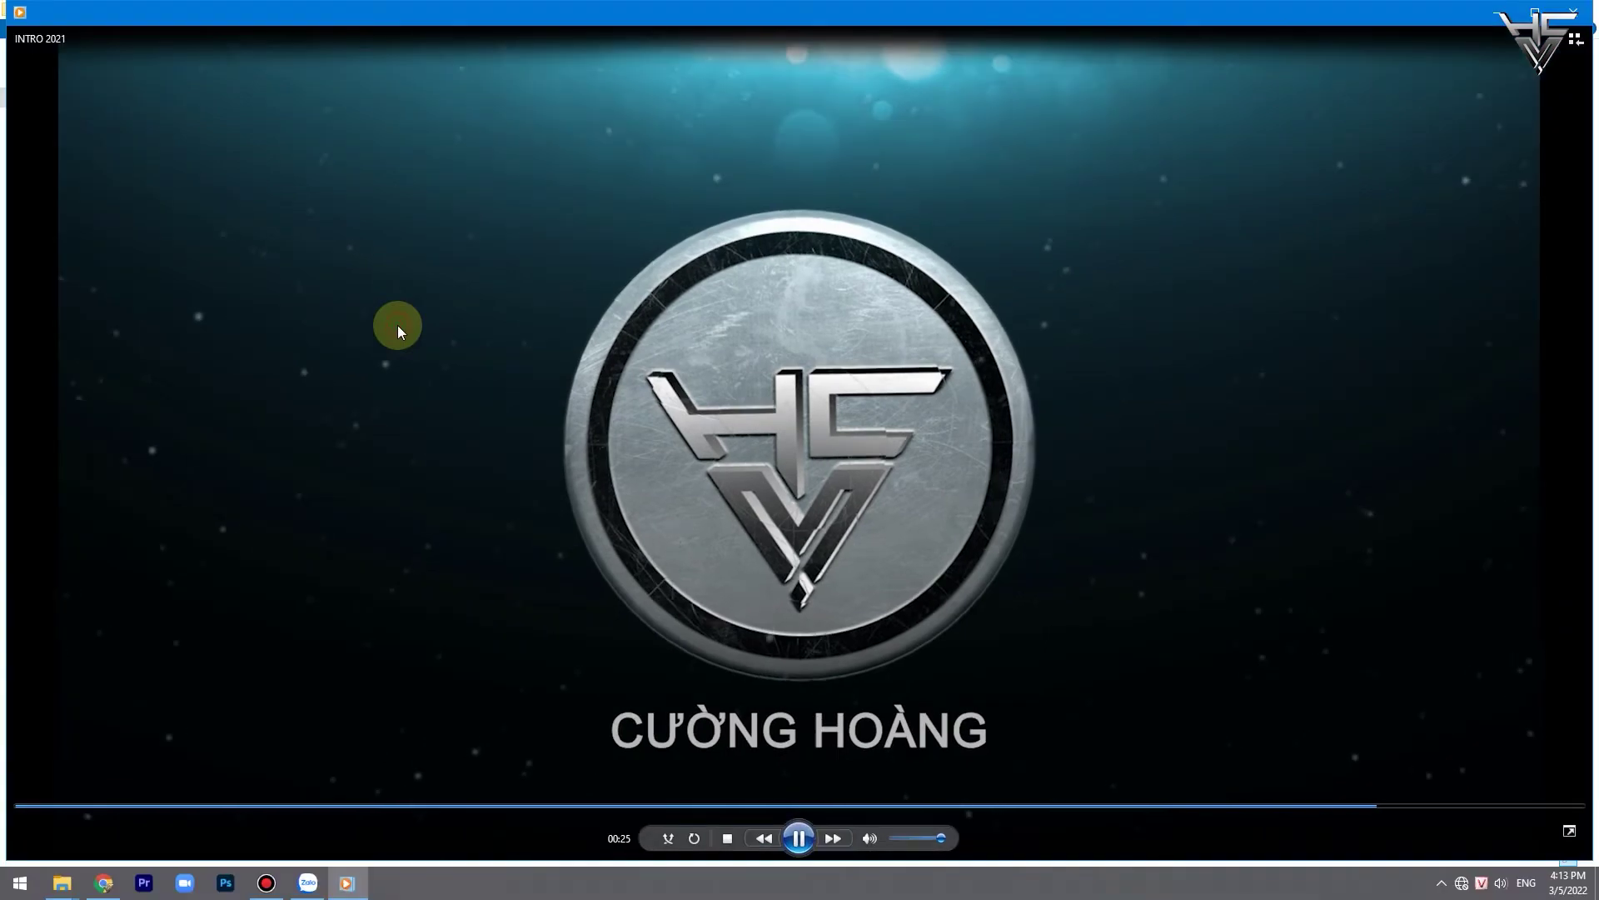
left_click(1574, 12)
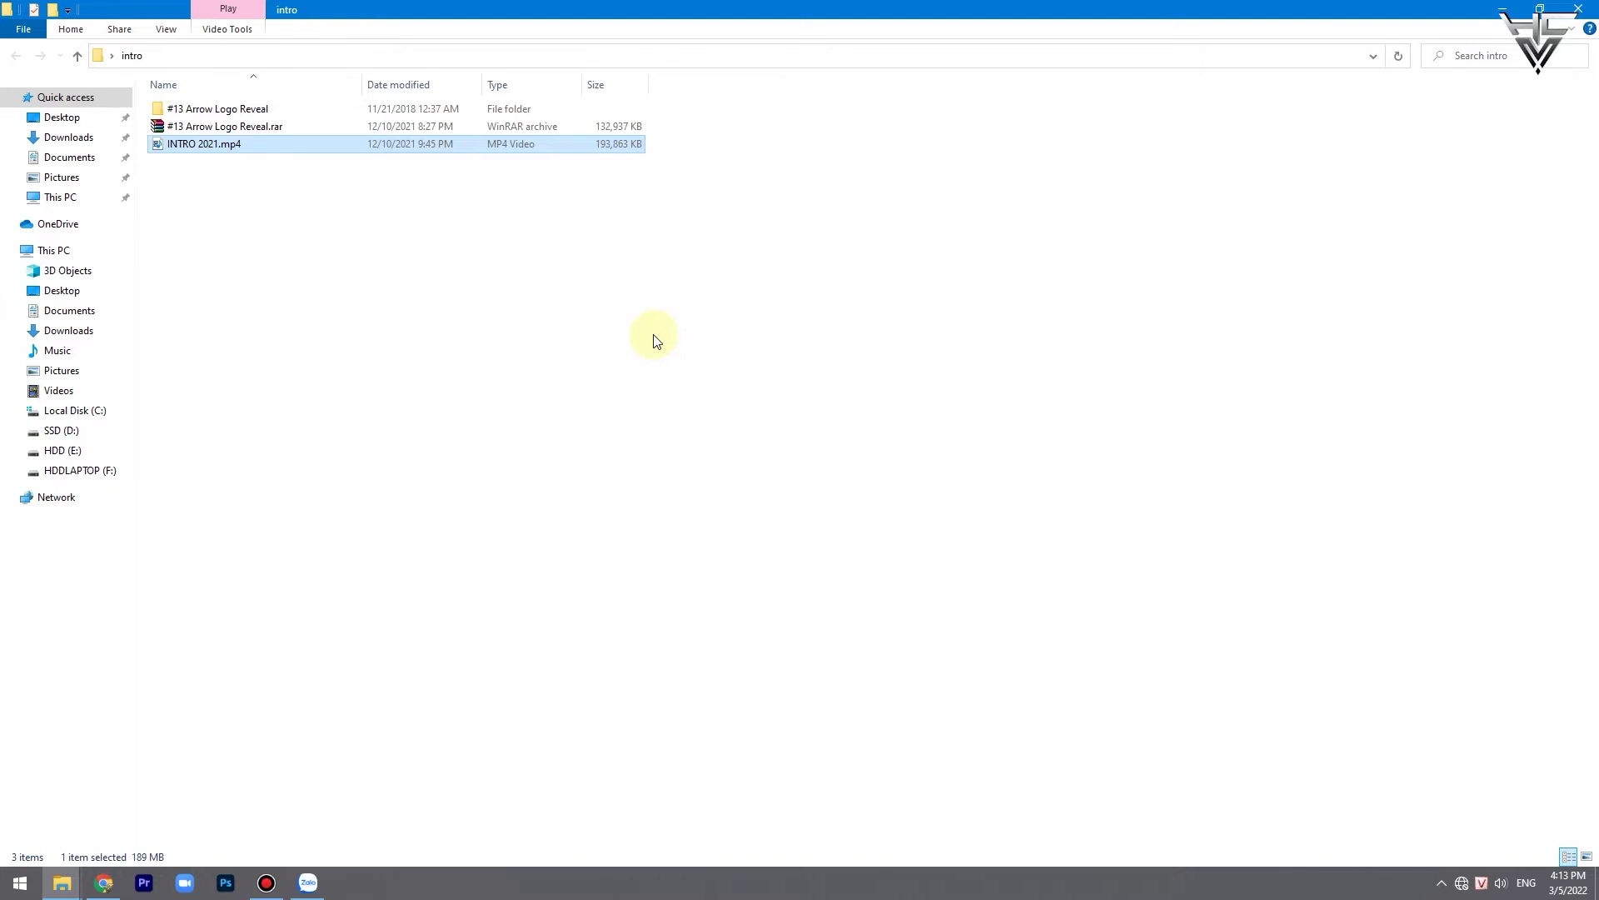
left_click(1502, 9)
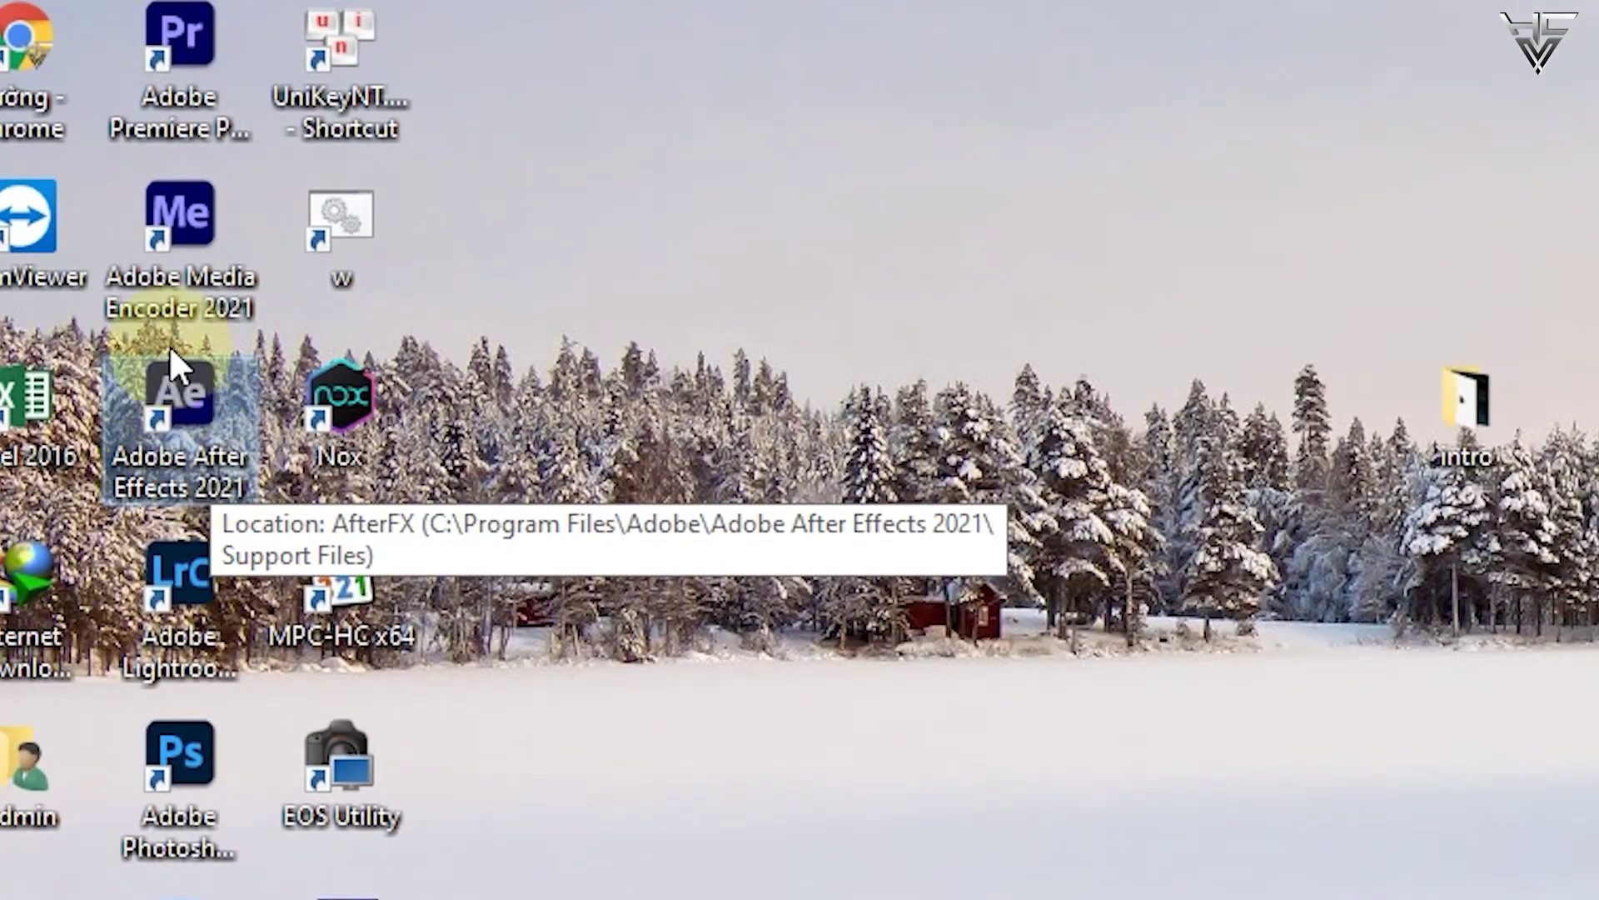
left_click(157, 284)
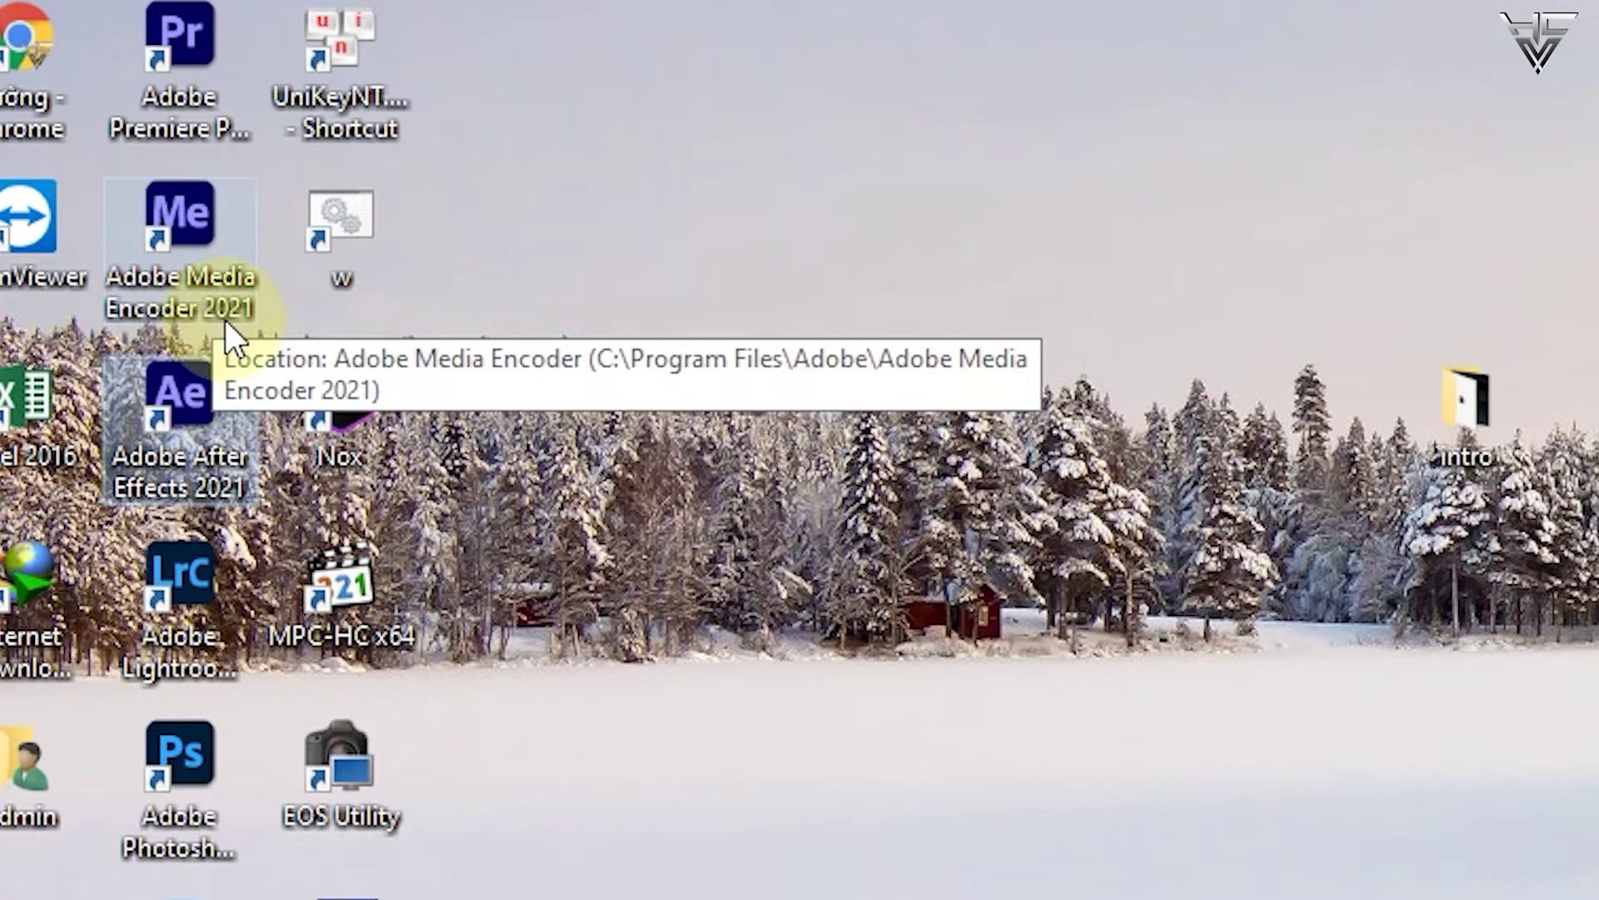
left_click(188, 143)
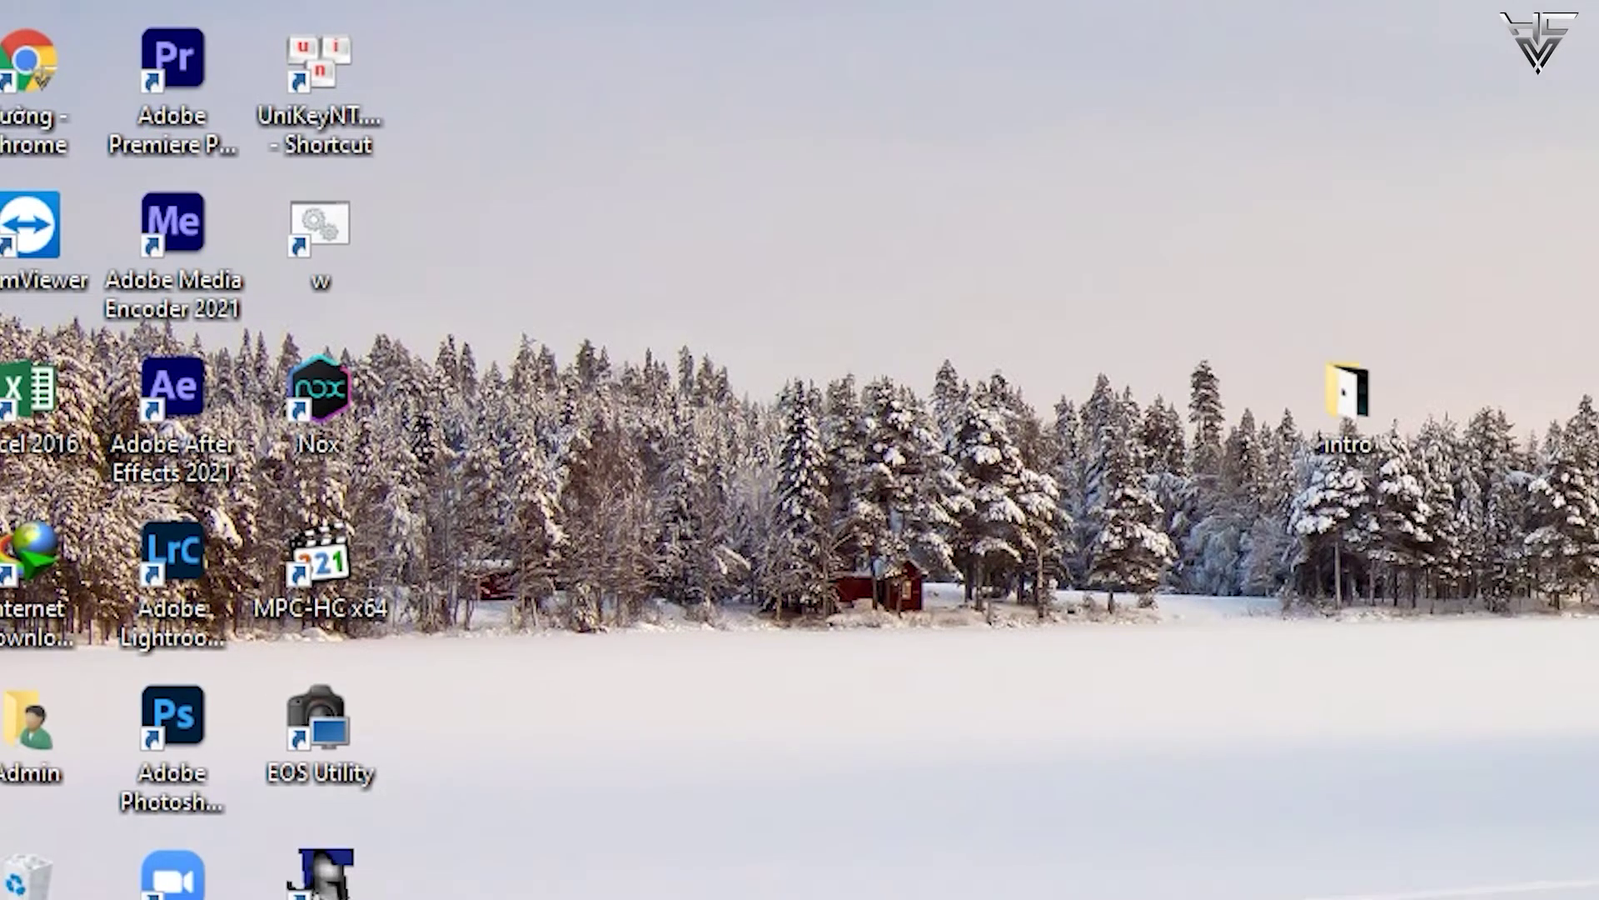
left_click(179, 583)
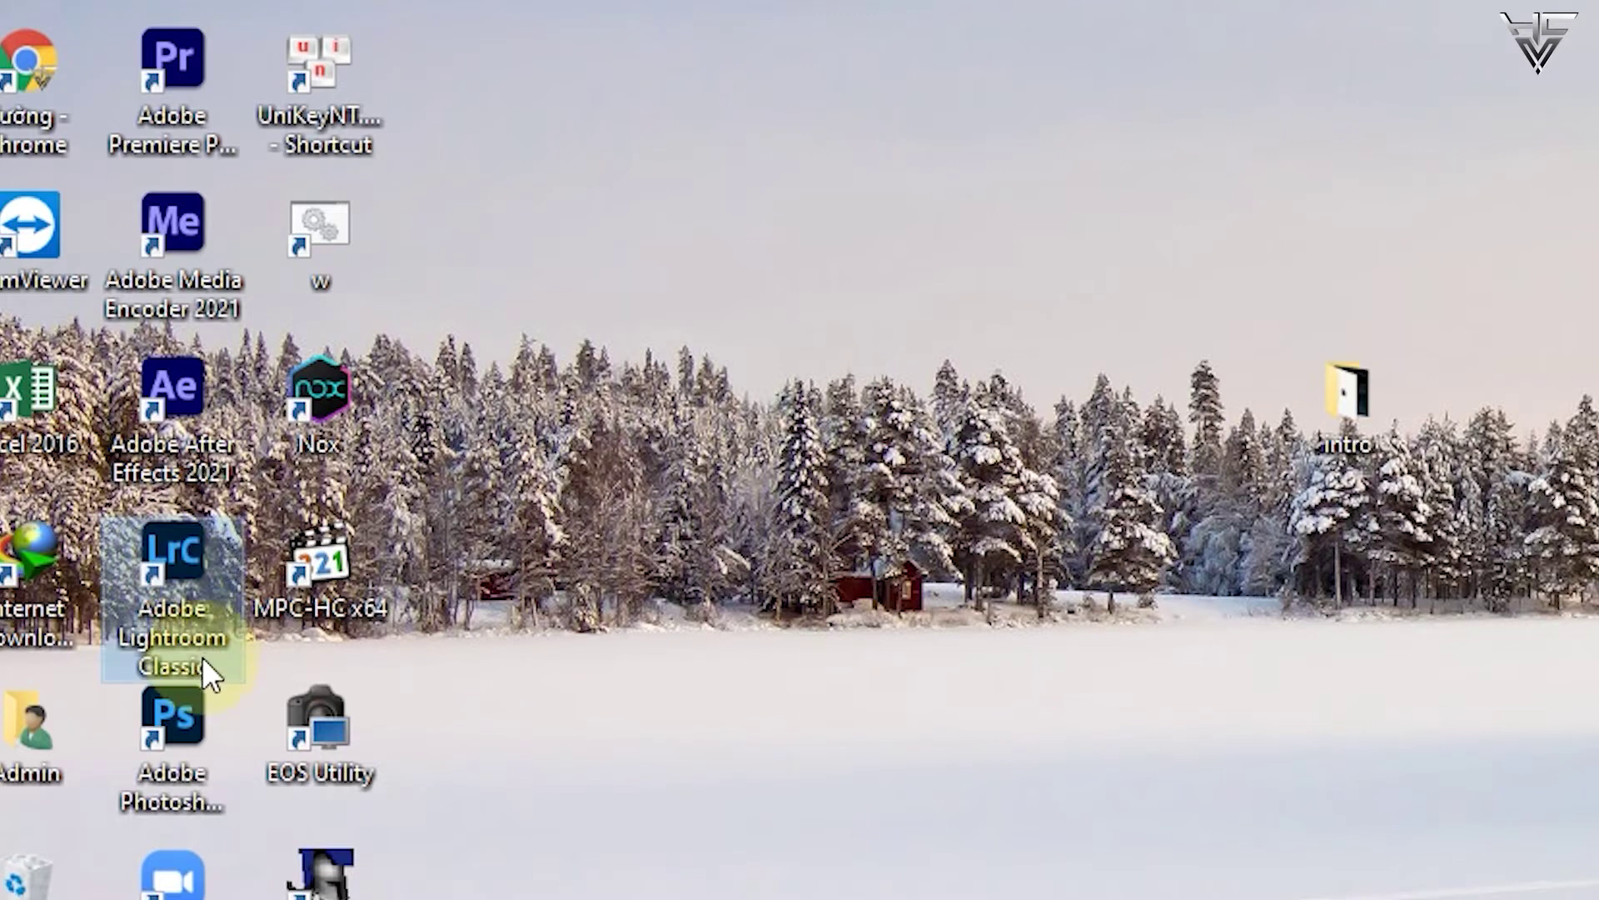
left_click(1196, 52)
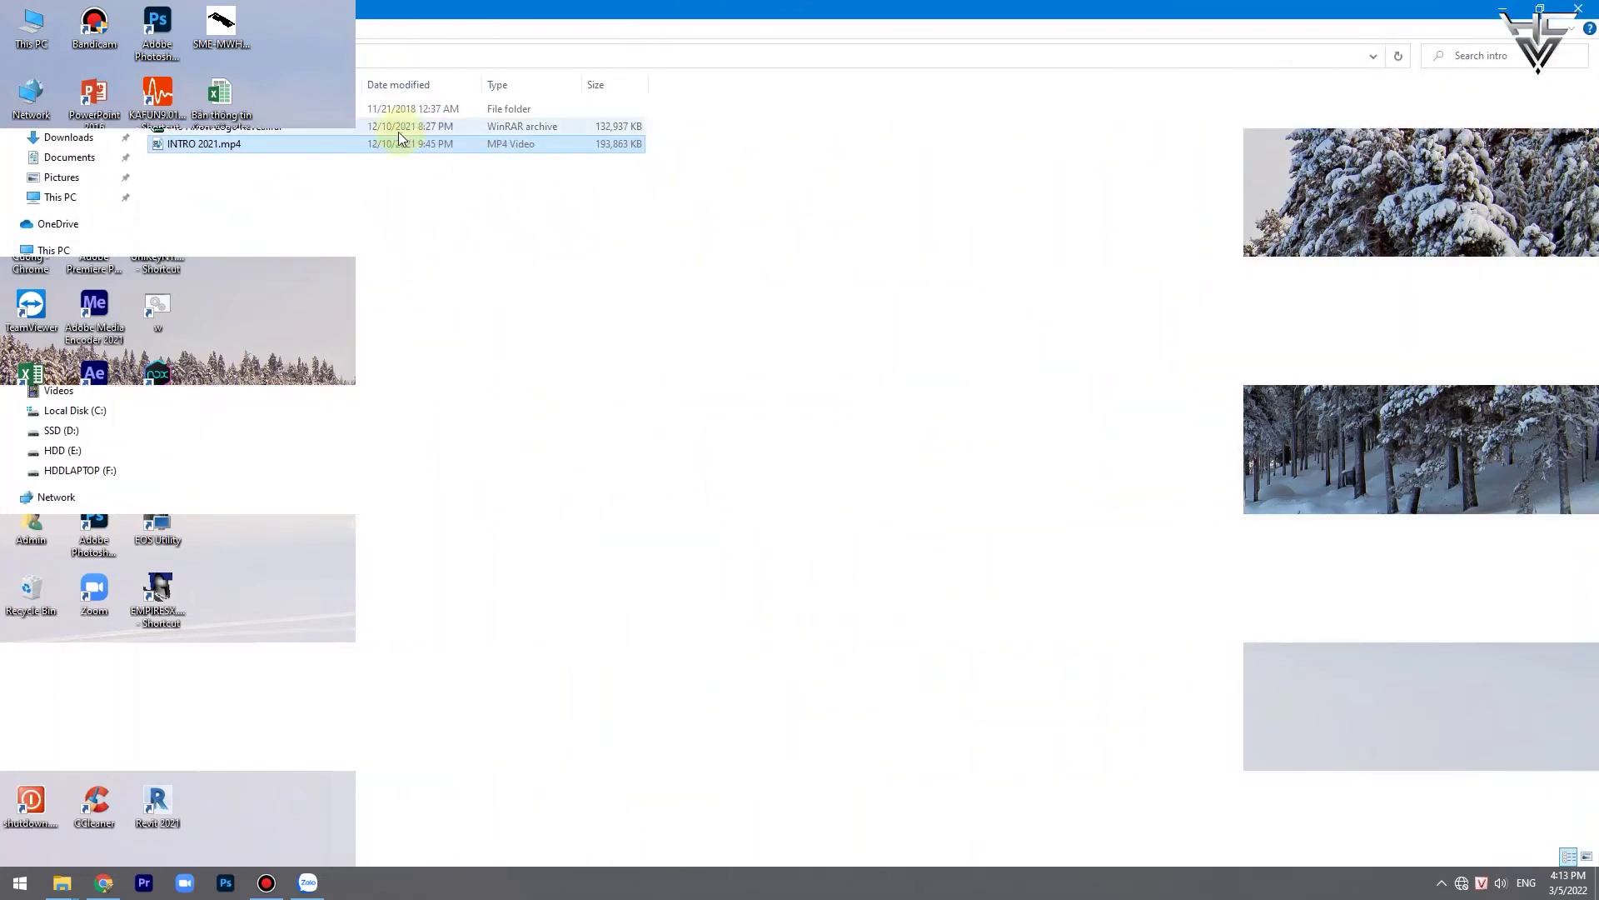
left_click(237, 128)
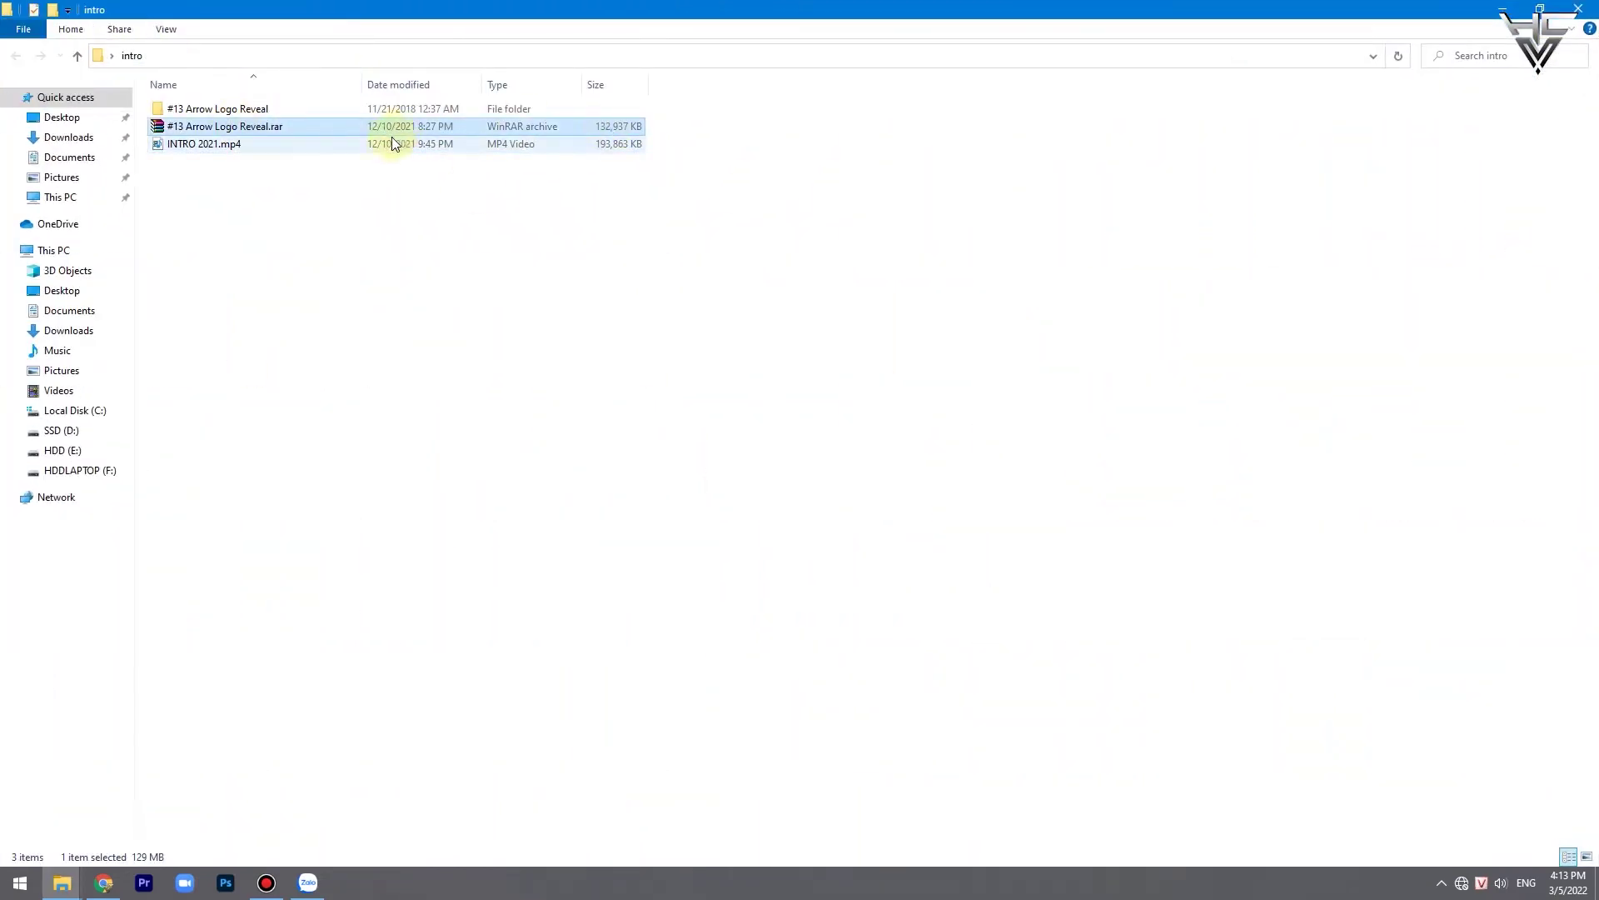
Step: Extract the #13 Arrow Logo Reveal archive here, replacing the existing files
right_click(247, 133)
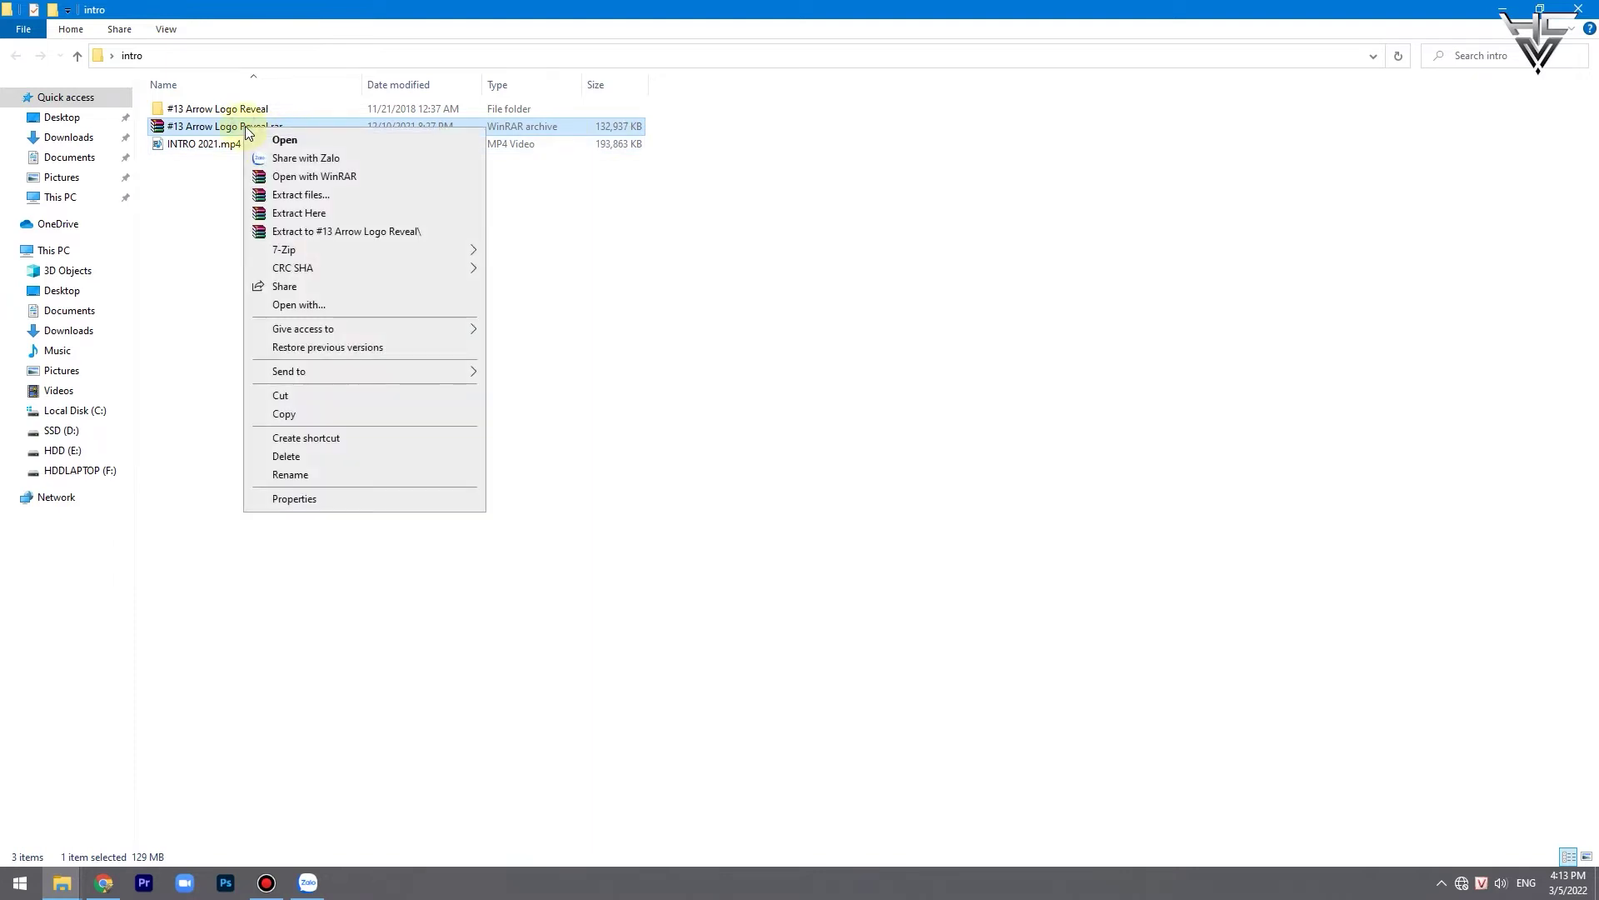
left_click(293, 214)
left_click(774, 517)
Step: Open Arrow Logo Reveal.aep from the extracted folder with Adobe After Effects 2021
double_click(226, 109)
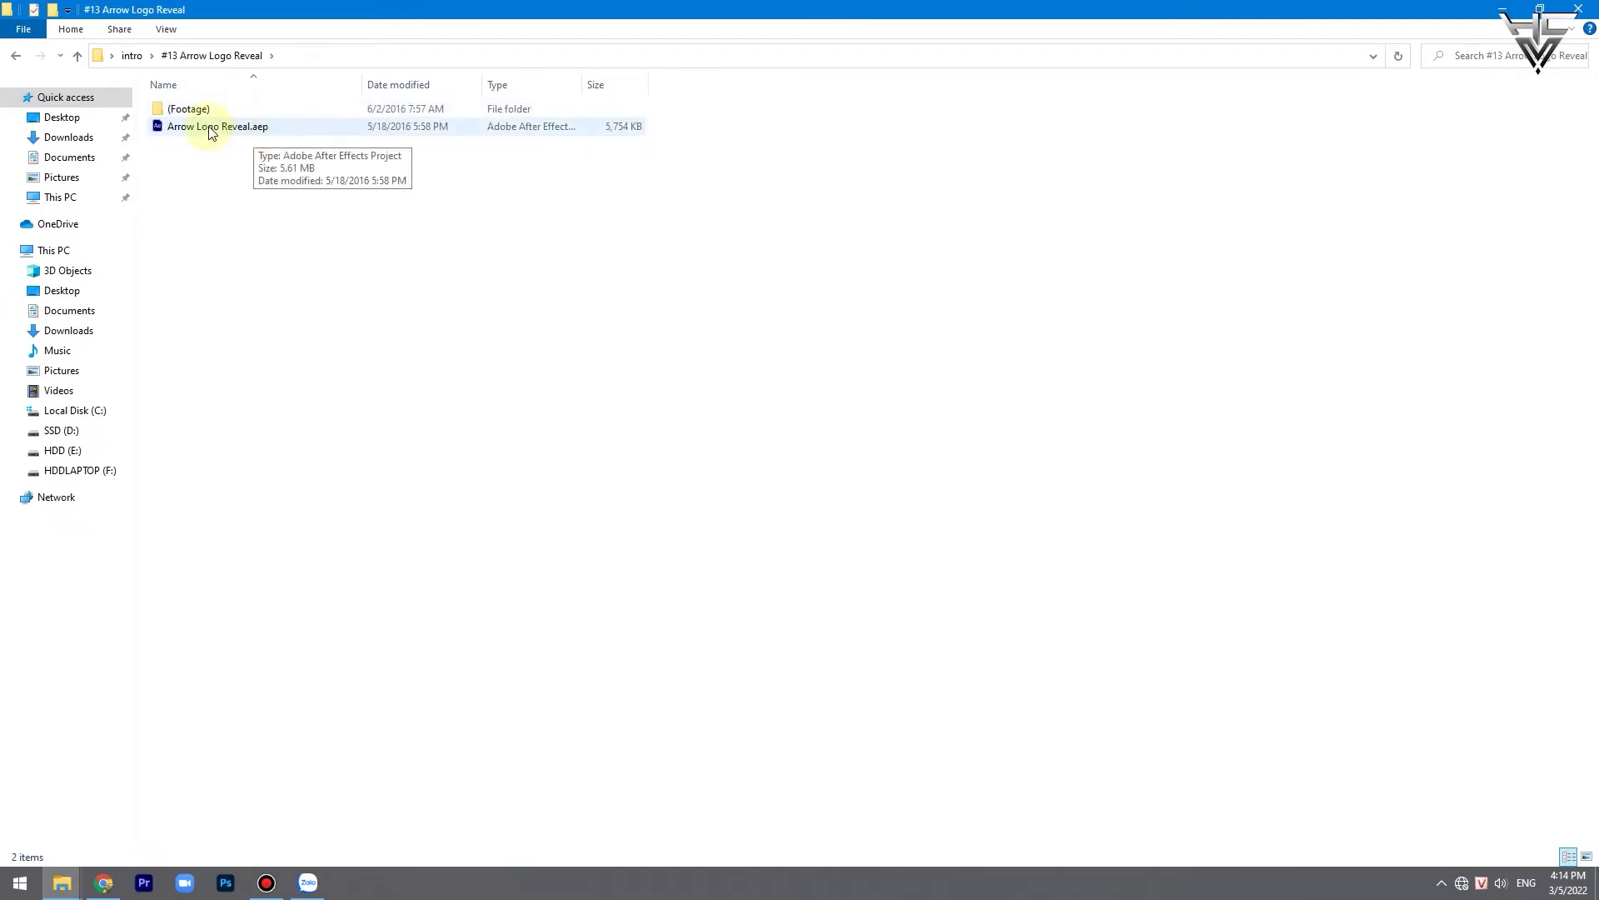
left_click(213, 132)
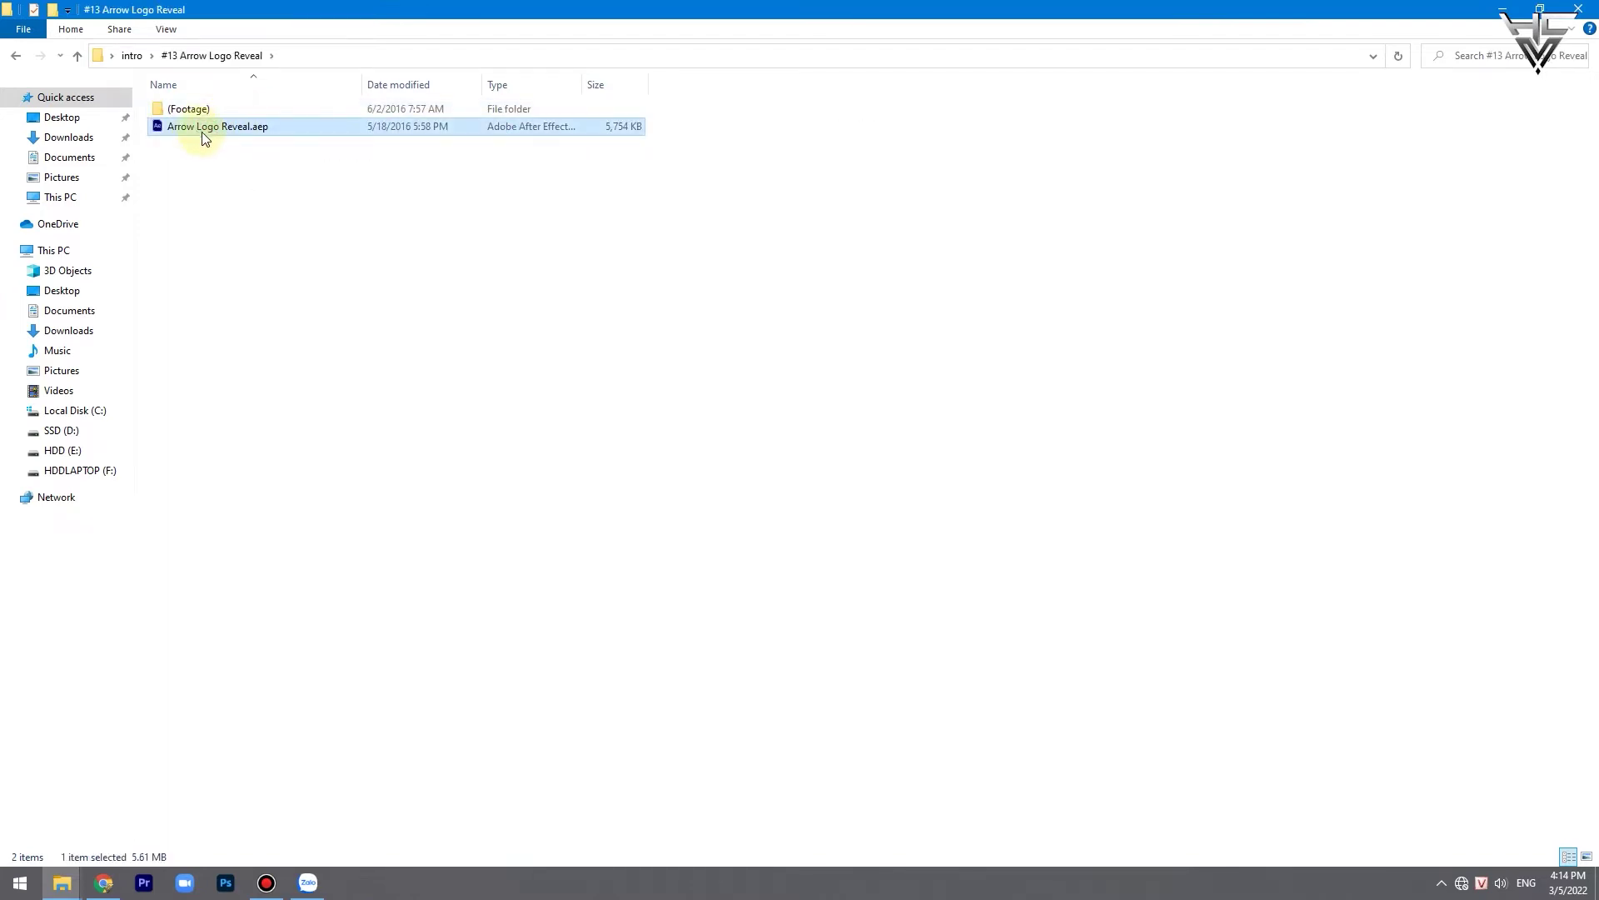
double_click(231, 132)
right_click(231, 133)
left_click(252, 144)
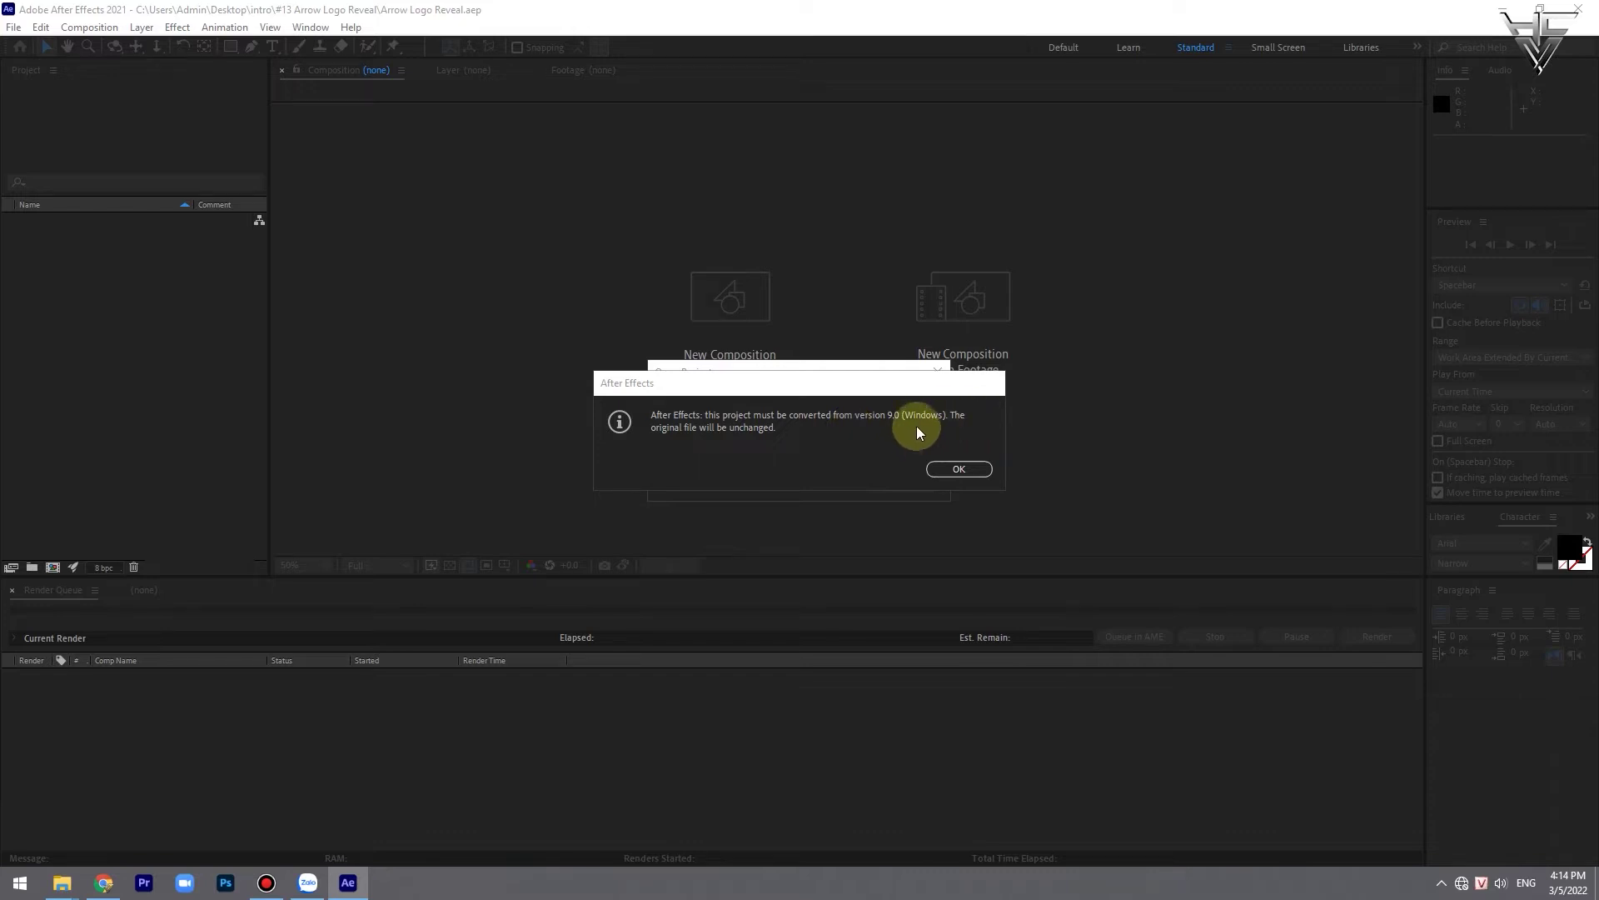
Step: Accept the project conversion, rewind Main to 0:00:00:00, and expand the Edit, Logo and Text folders
left_click(950, 469)
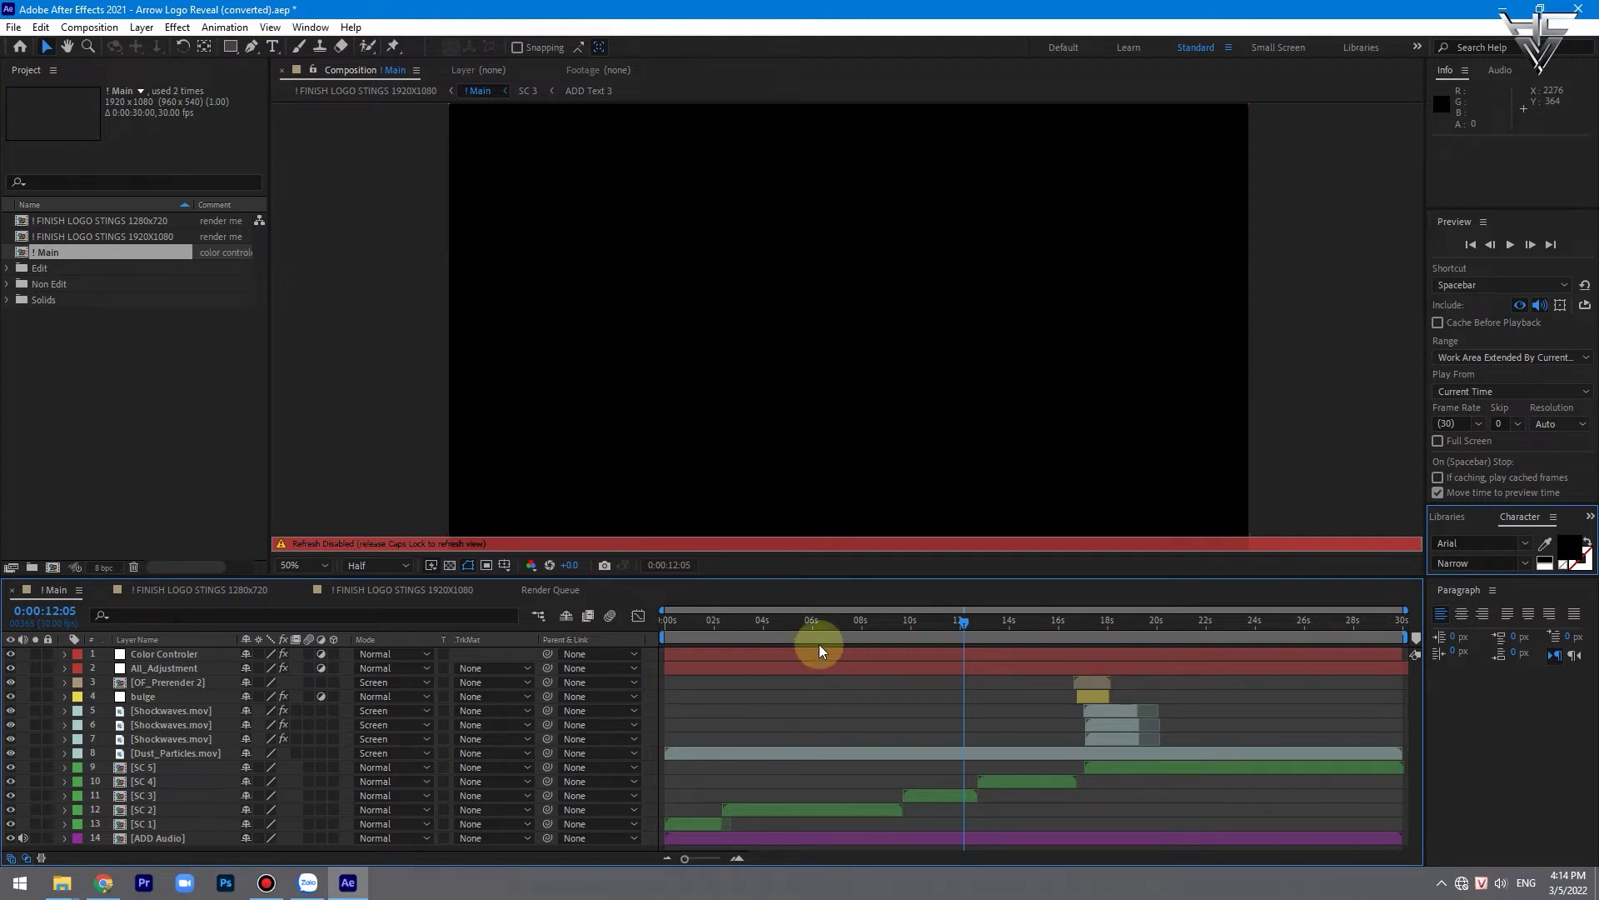
left_click(666, 620)
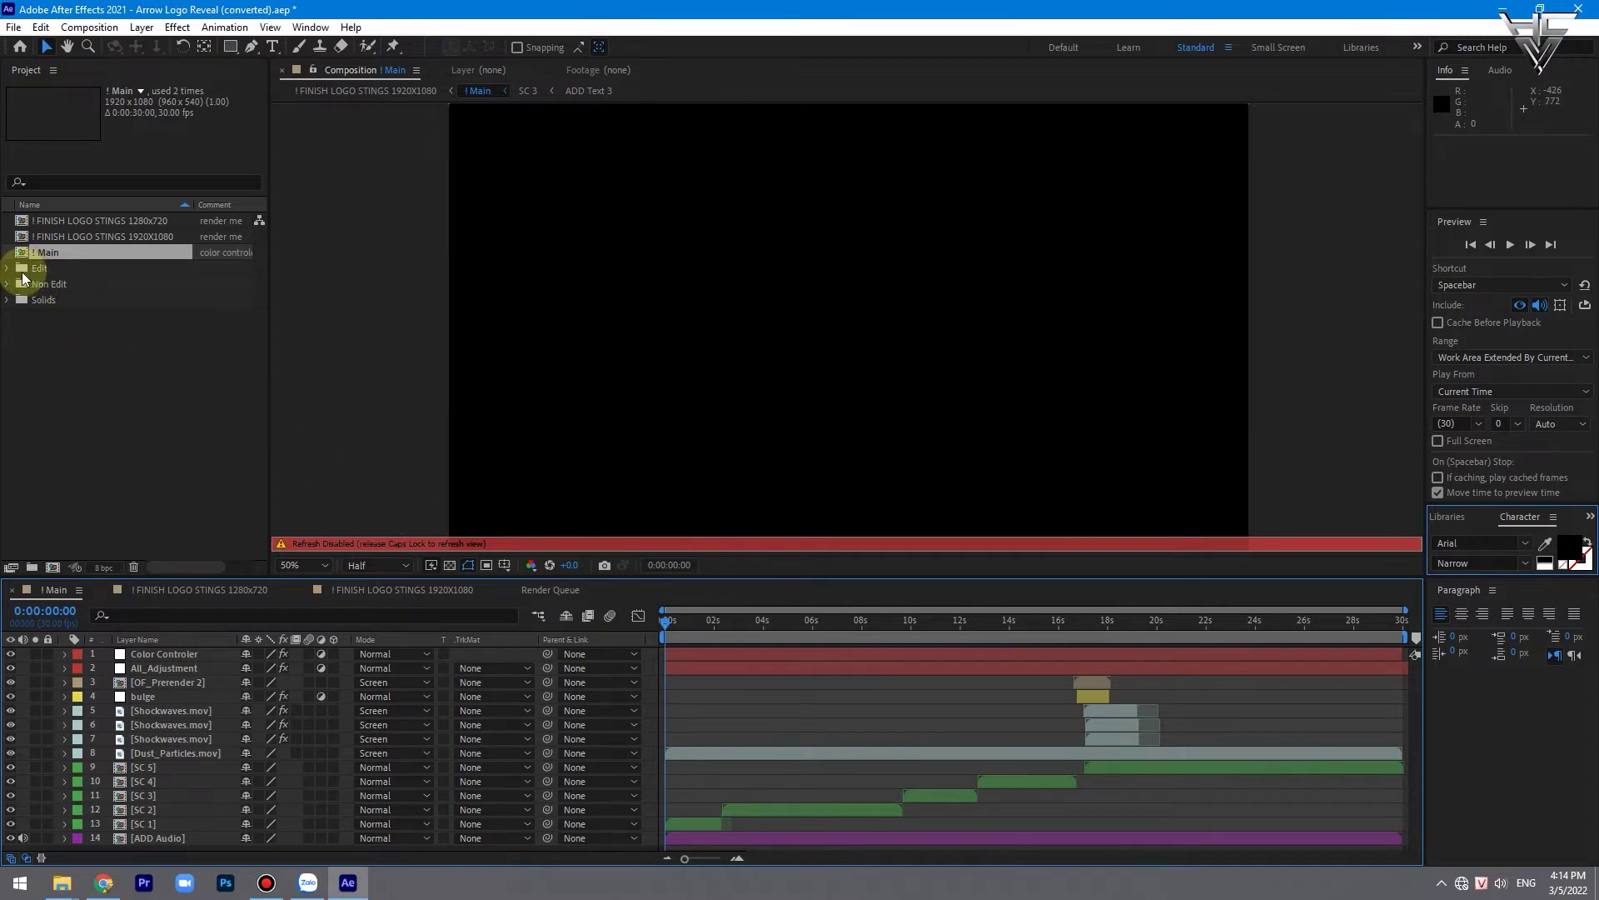
left_click(12, 270)
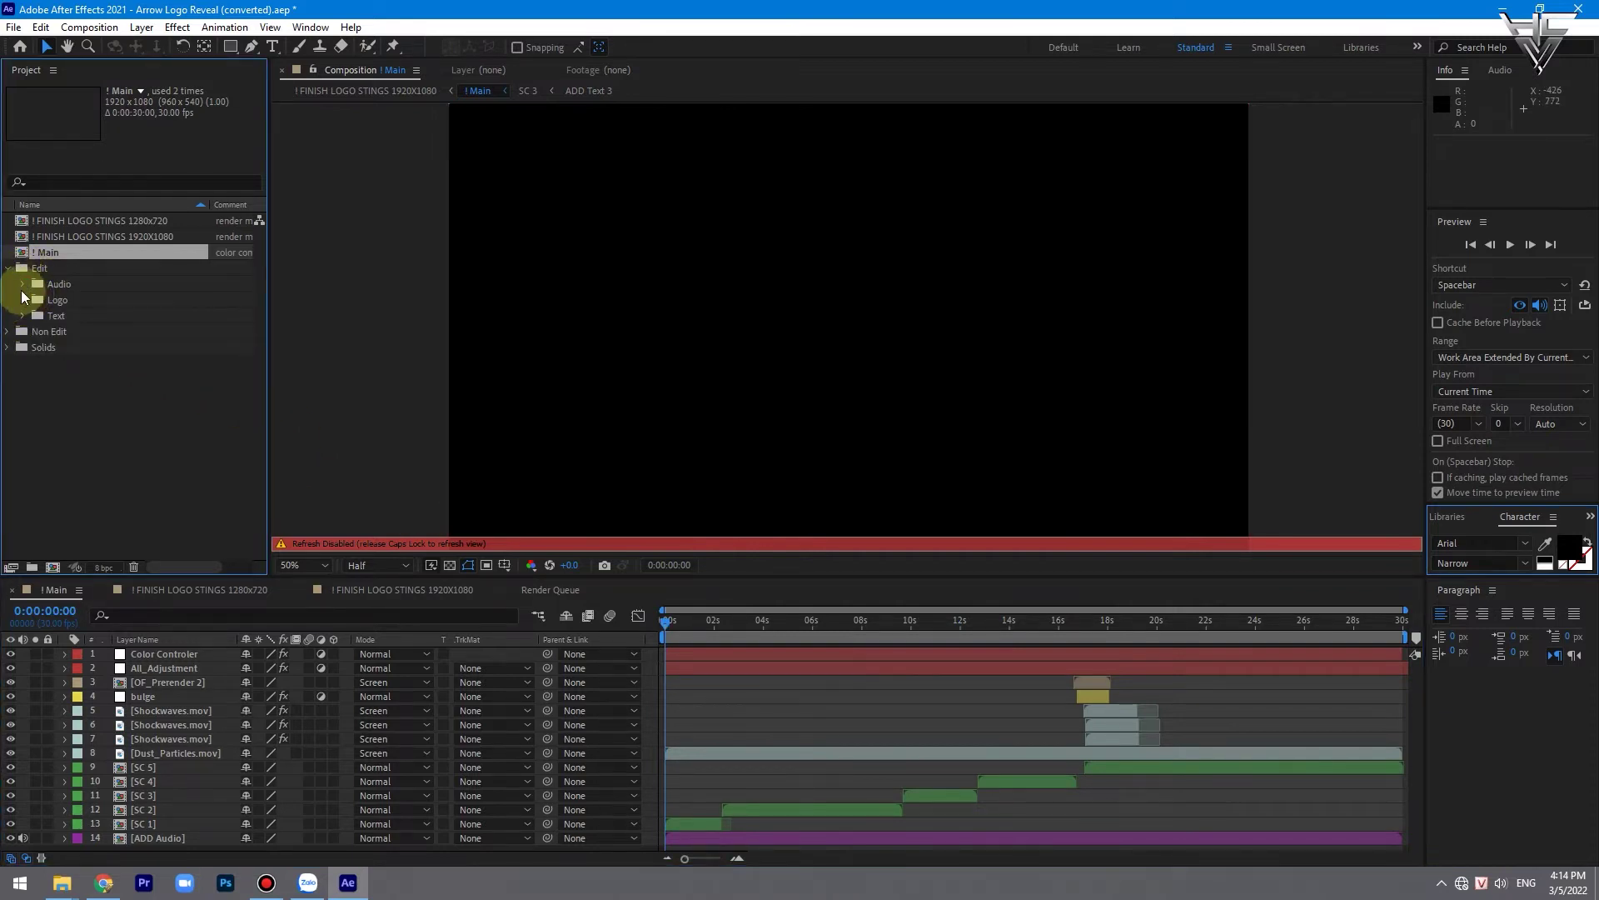
left_click(23, 300)
left_click(24, 363)
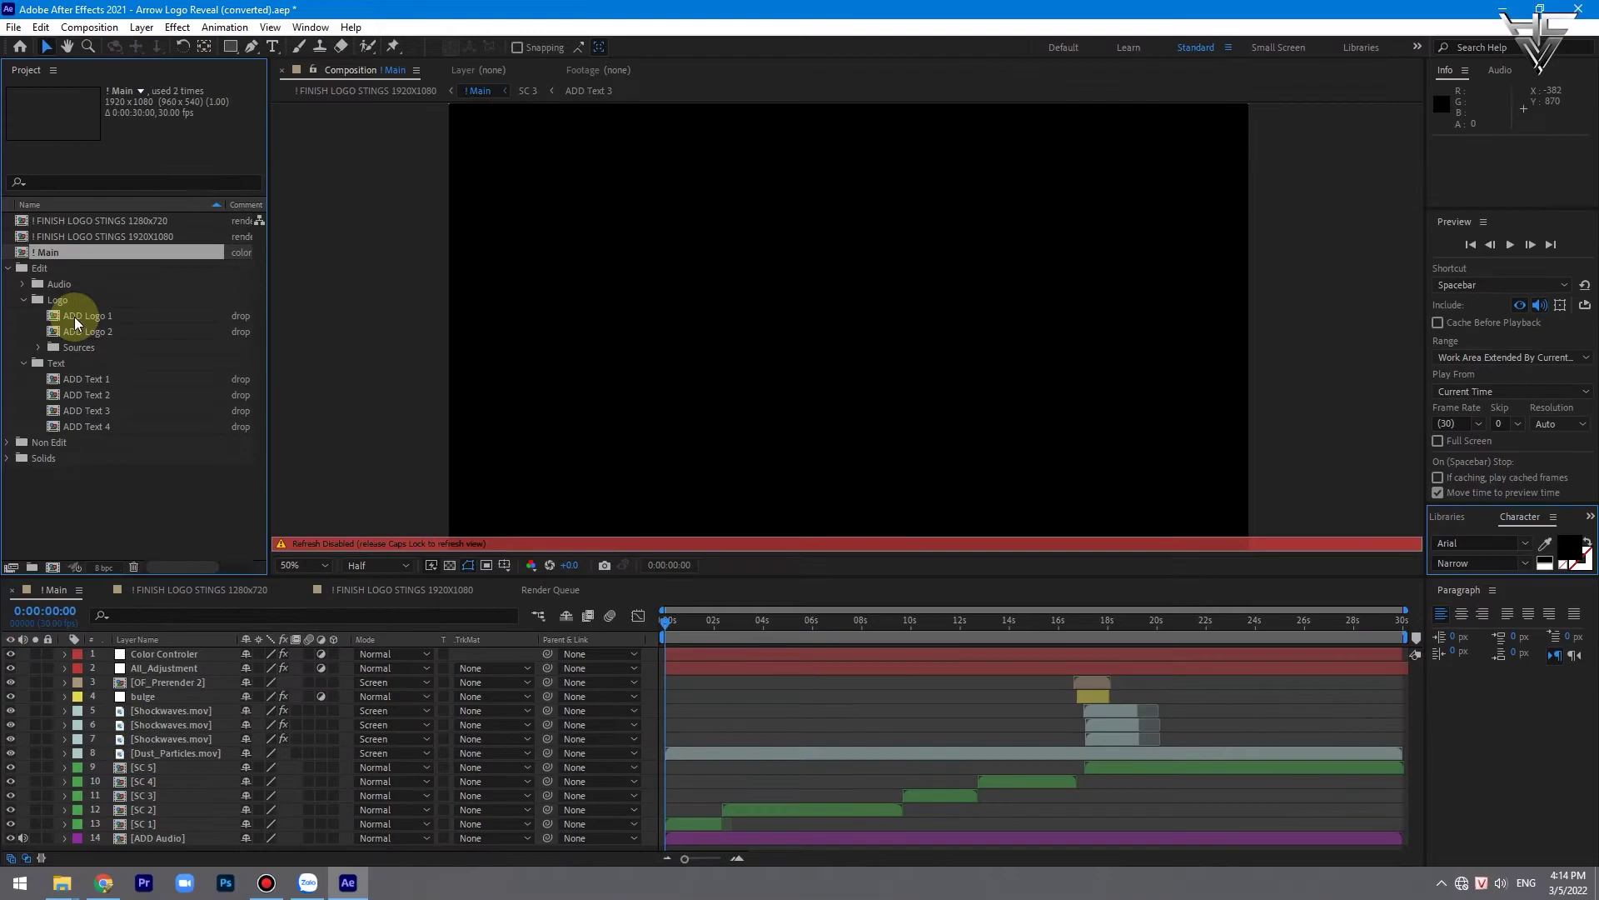
left_click(76, 322)
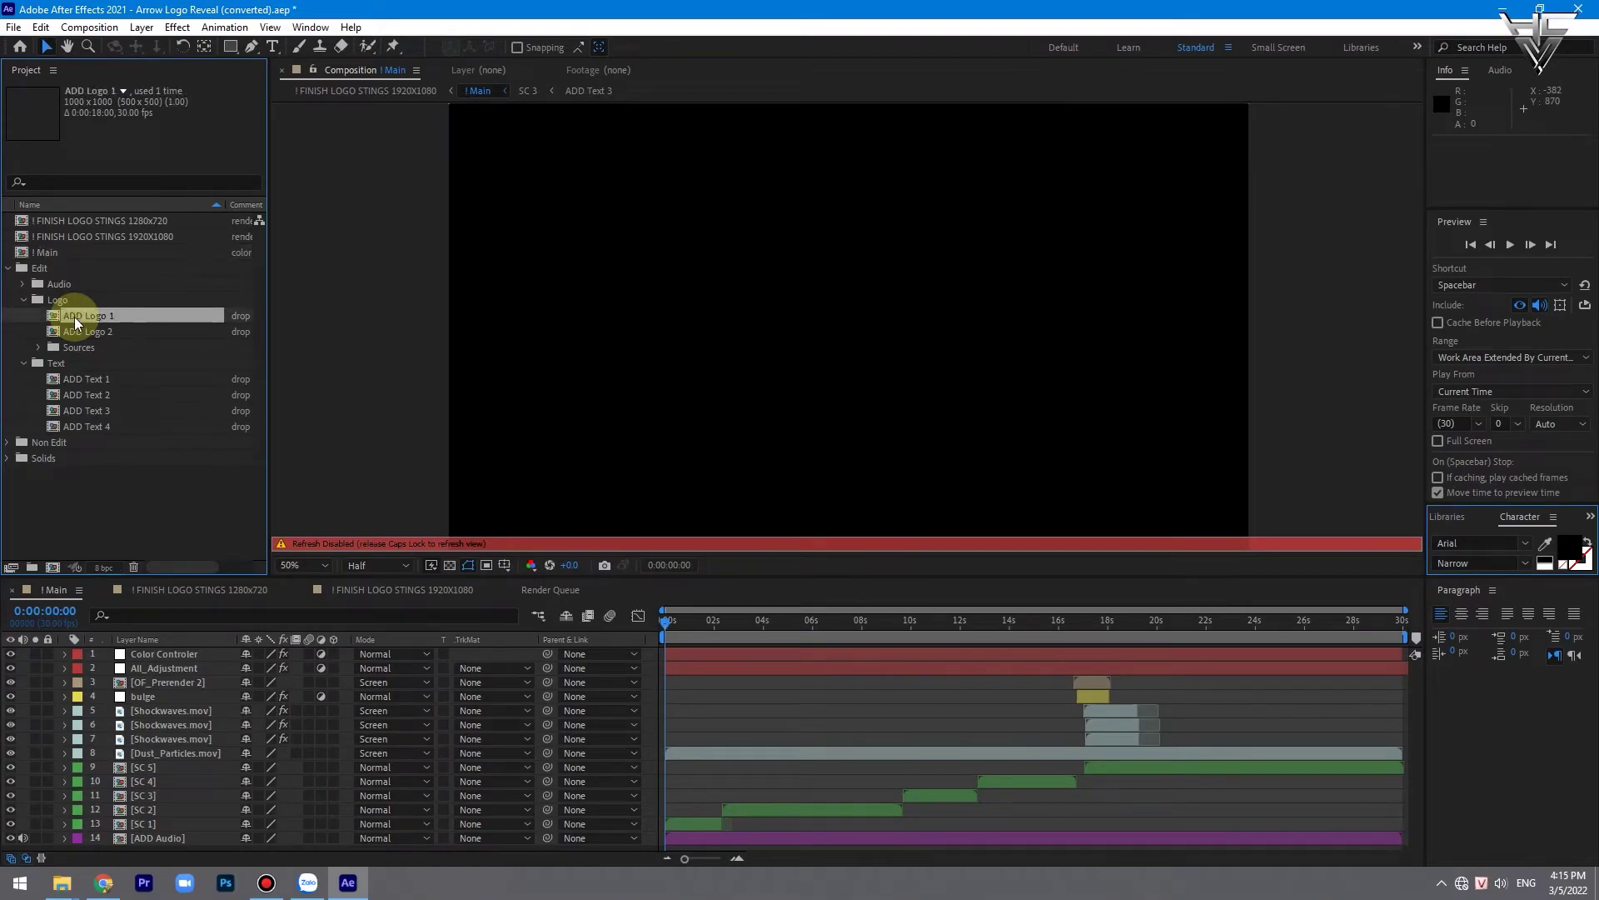
left_click(13, 27)
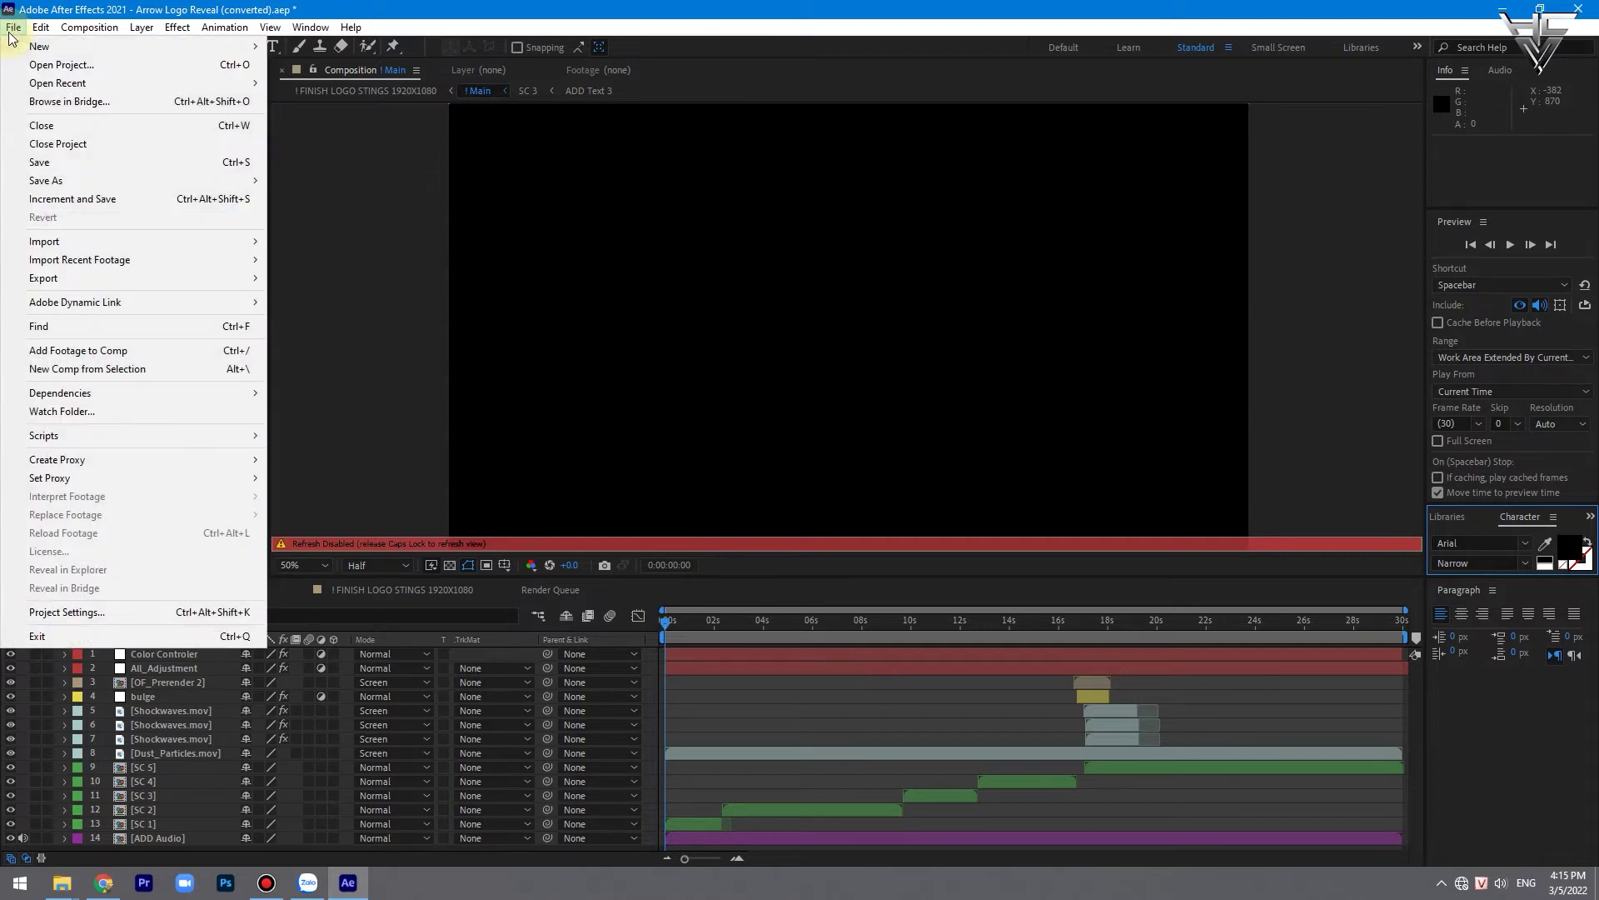
Step: Import logo-Model - 1.png into the Logo folder and open the ADD Logo 1 composition
mouse_move(253, 253)
left_click(305, 241)
scroll(457, 345, "down", 2)
scroll(457, 345, "down", 2)
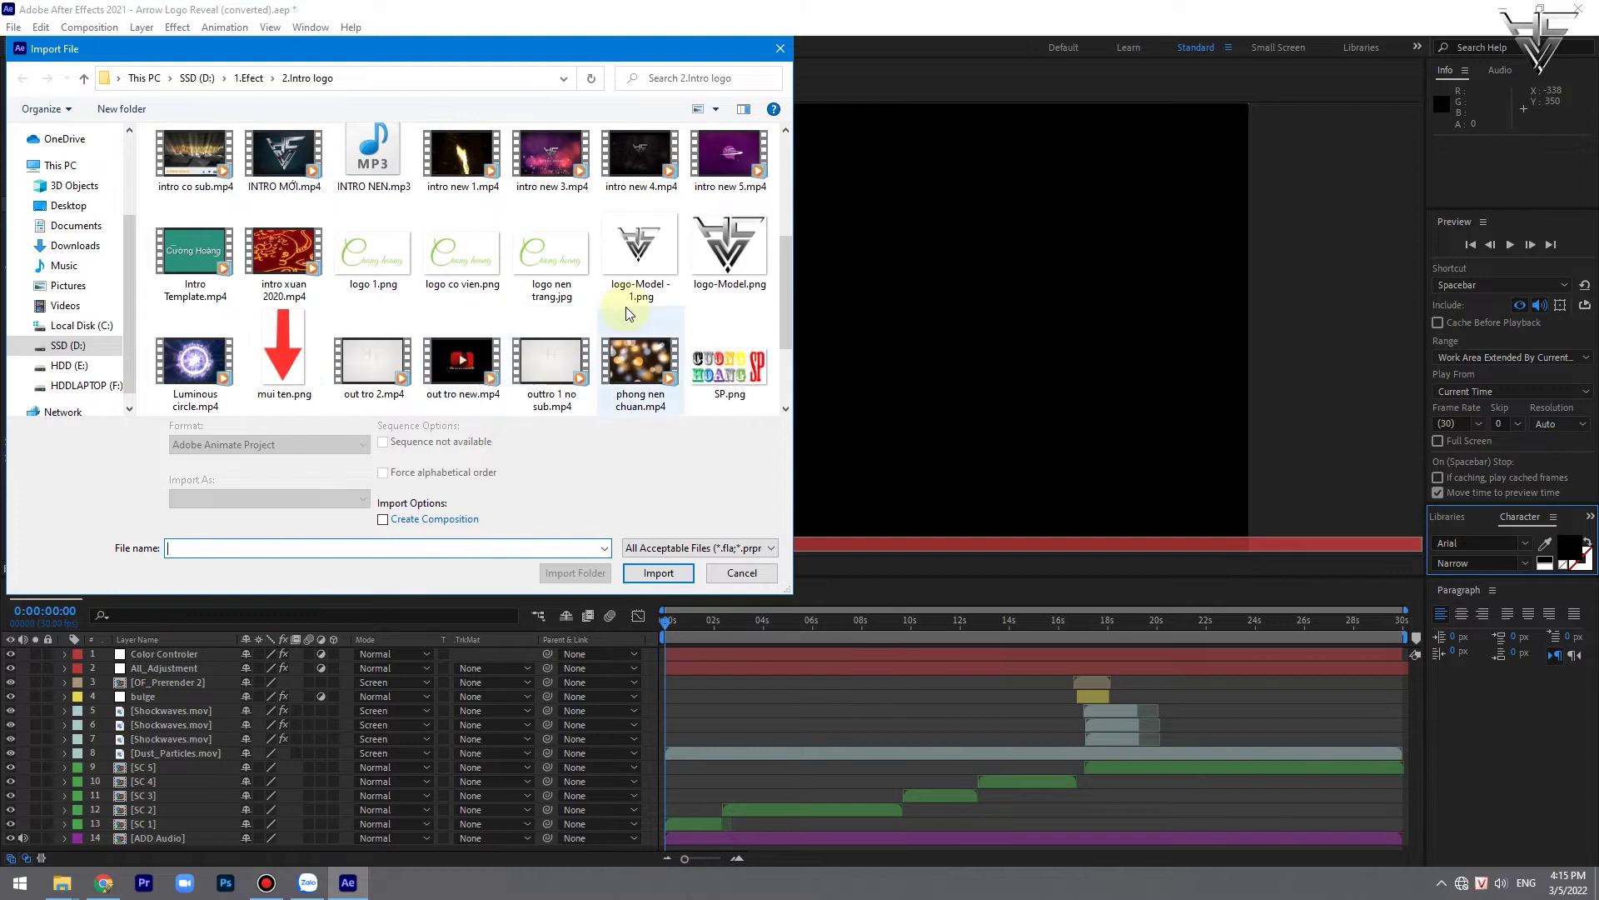
left_click(637, 254)
left_click(256, 537)
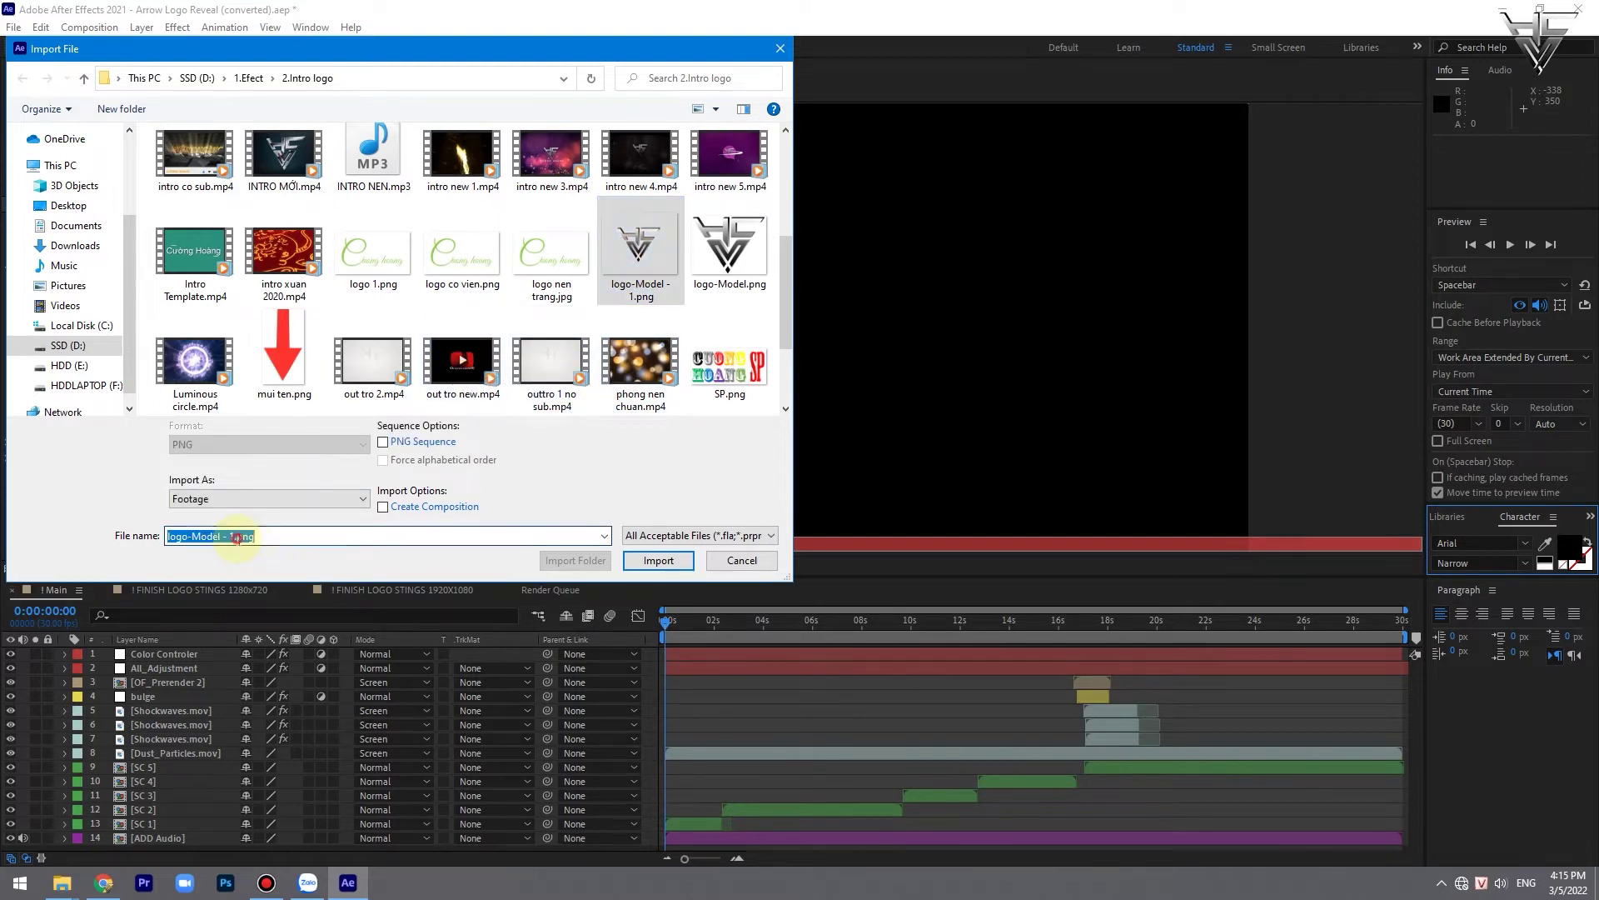
left_click(640, 565)
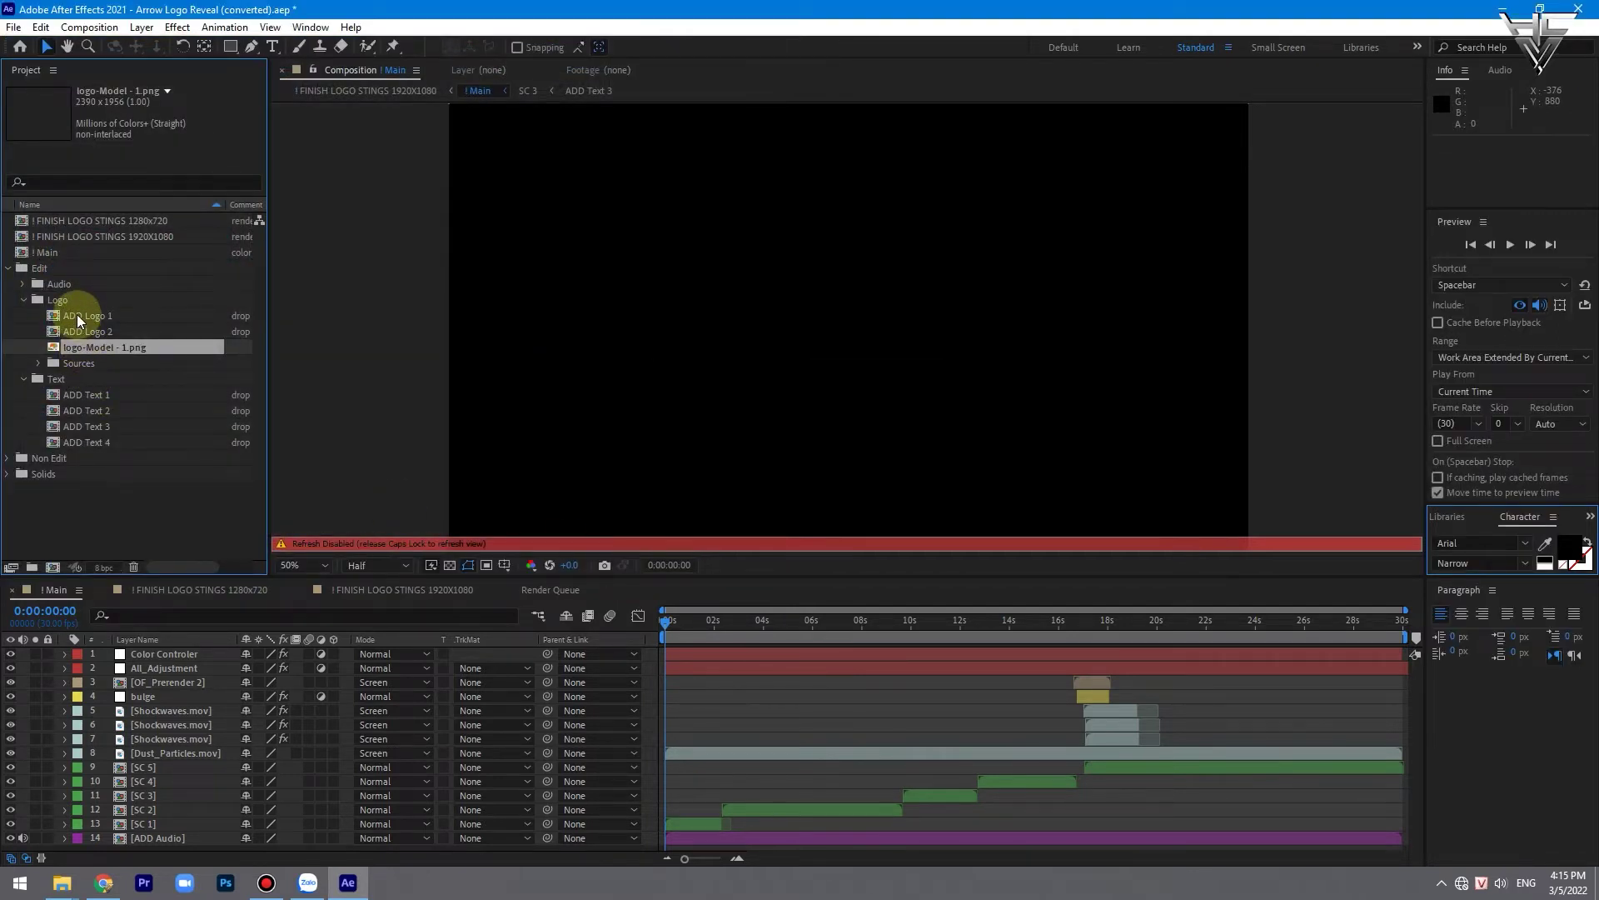
double_click(80, 316)
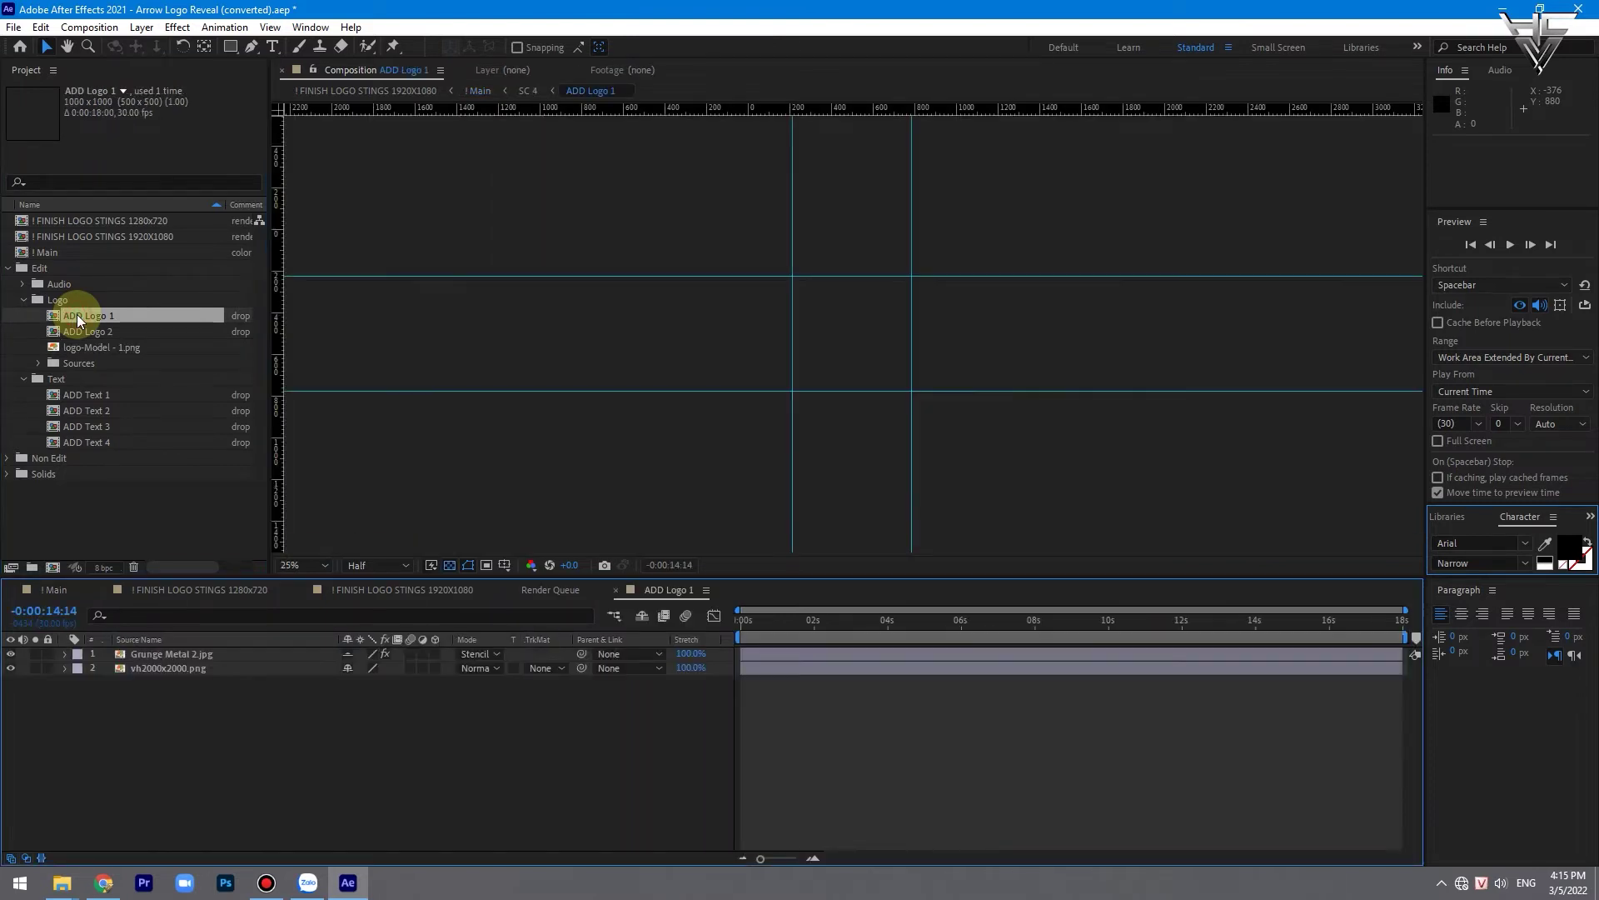
Step: Add logo-Model - 1.png as a layer in ADD Logo 1 and set preview resolution to Quarter
left_click(80, 349)
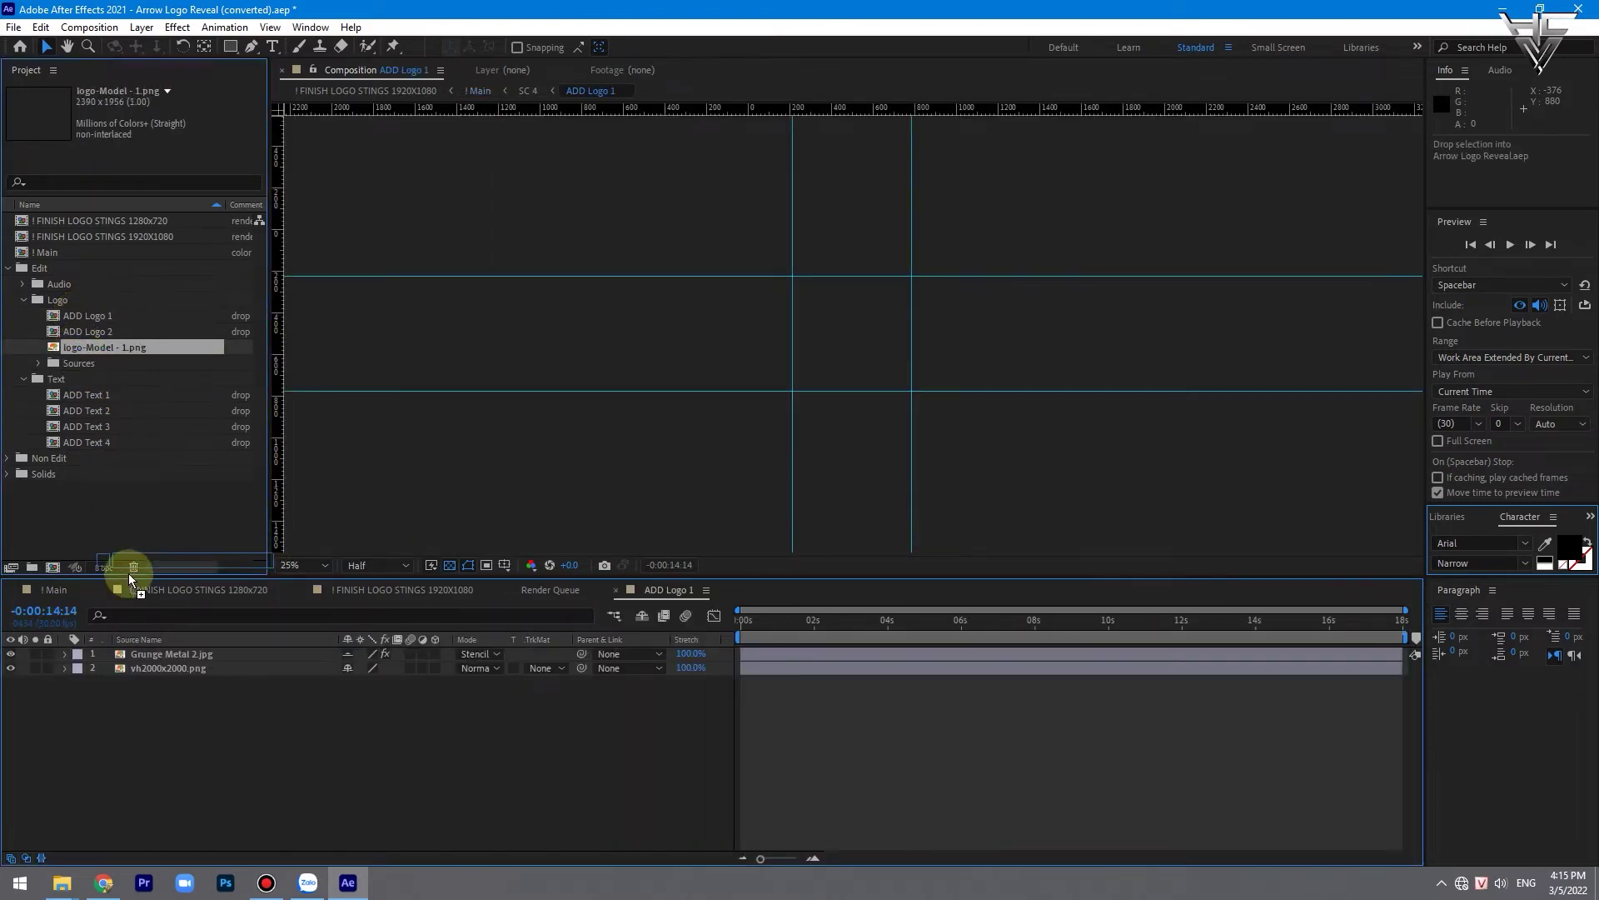
left_click_drag(80, 351, 129, 681)
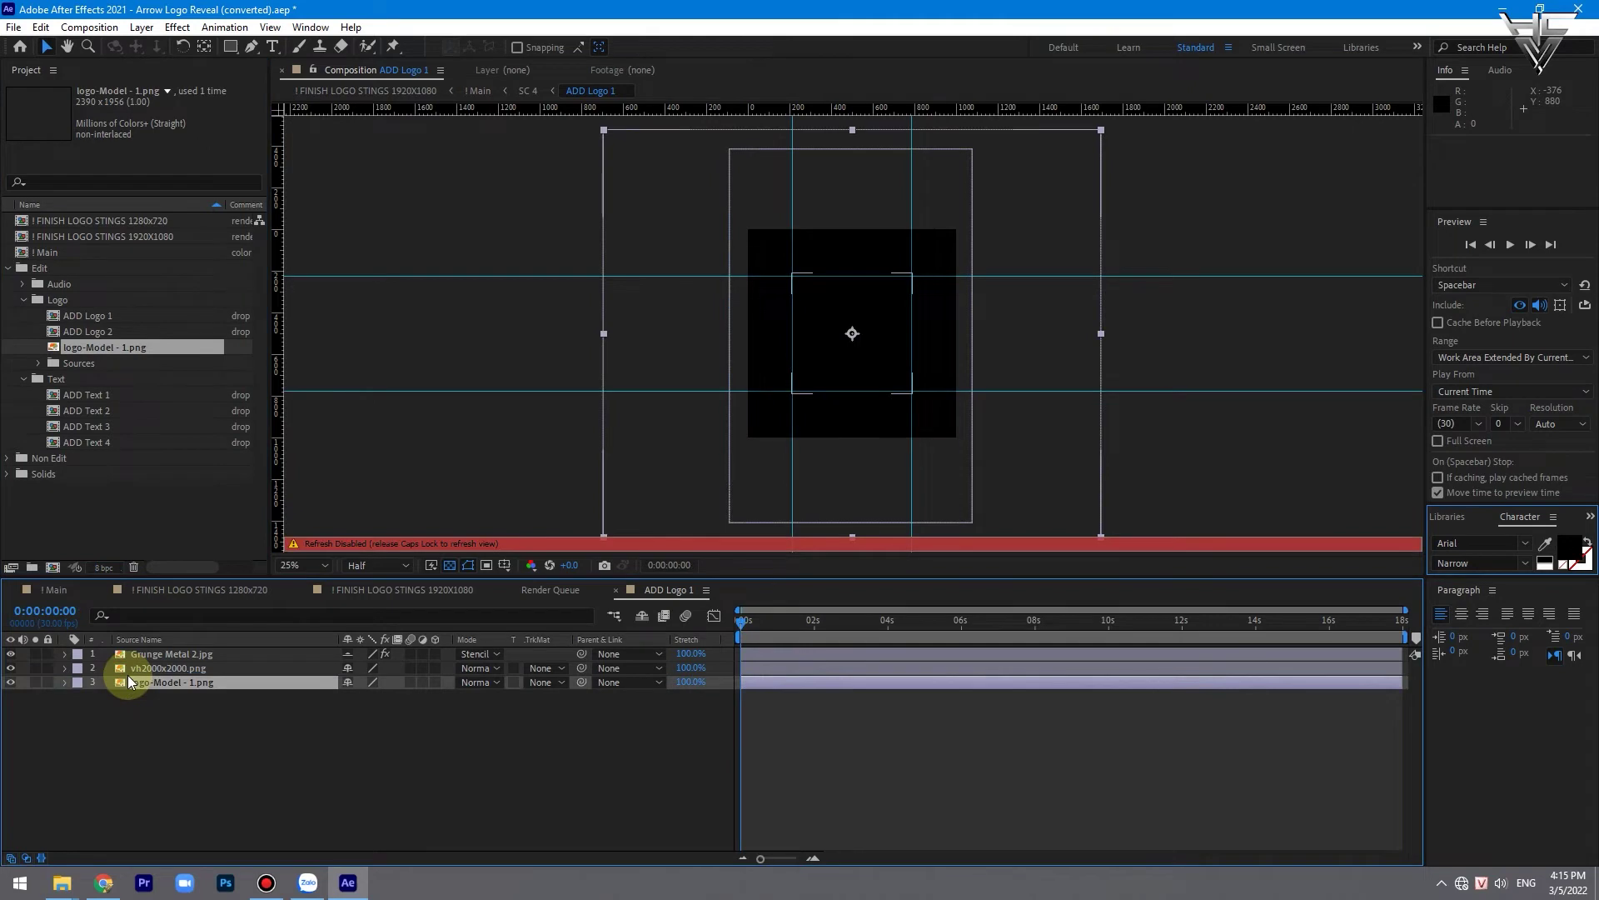
left_click(402, 566)
left_click(377, 659)
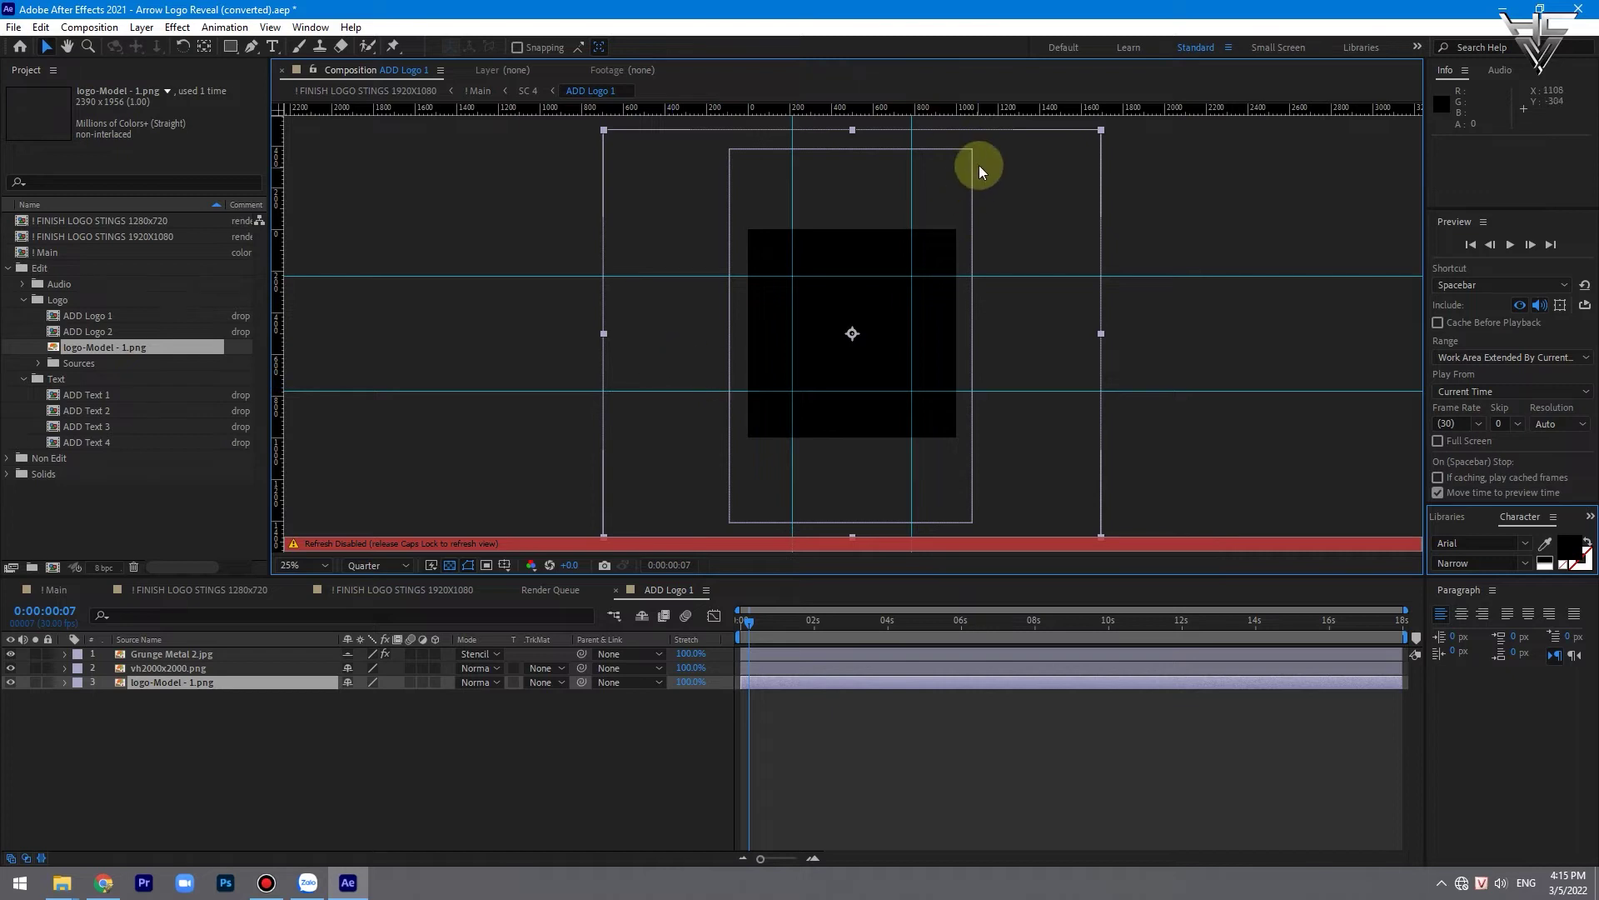
Step: Scale the logo layer down to 54% and open the ADD Logo 2 composition
left_click(63, 684)
left_click(80, 702)
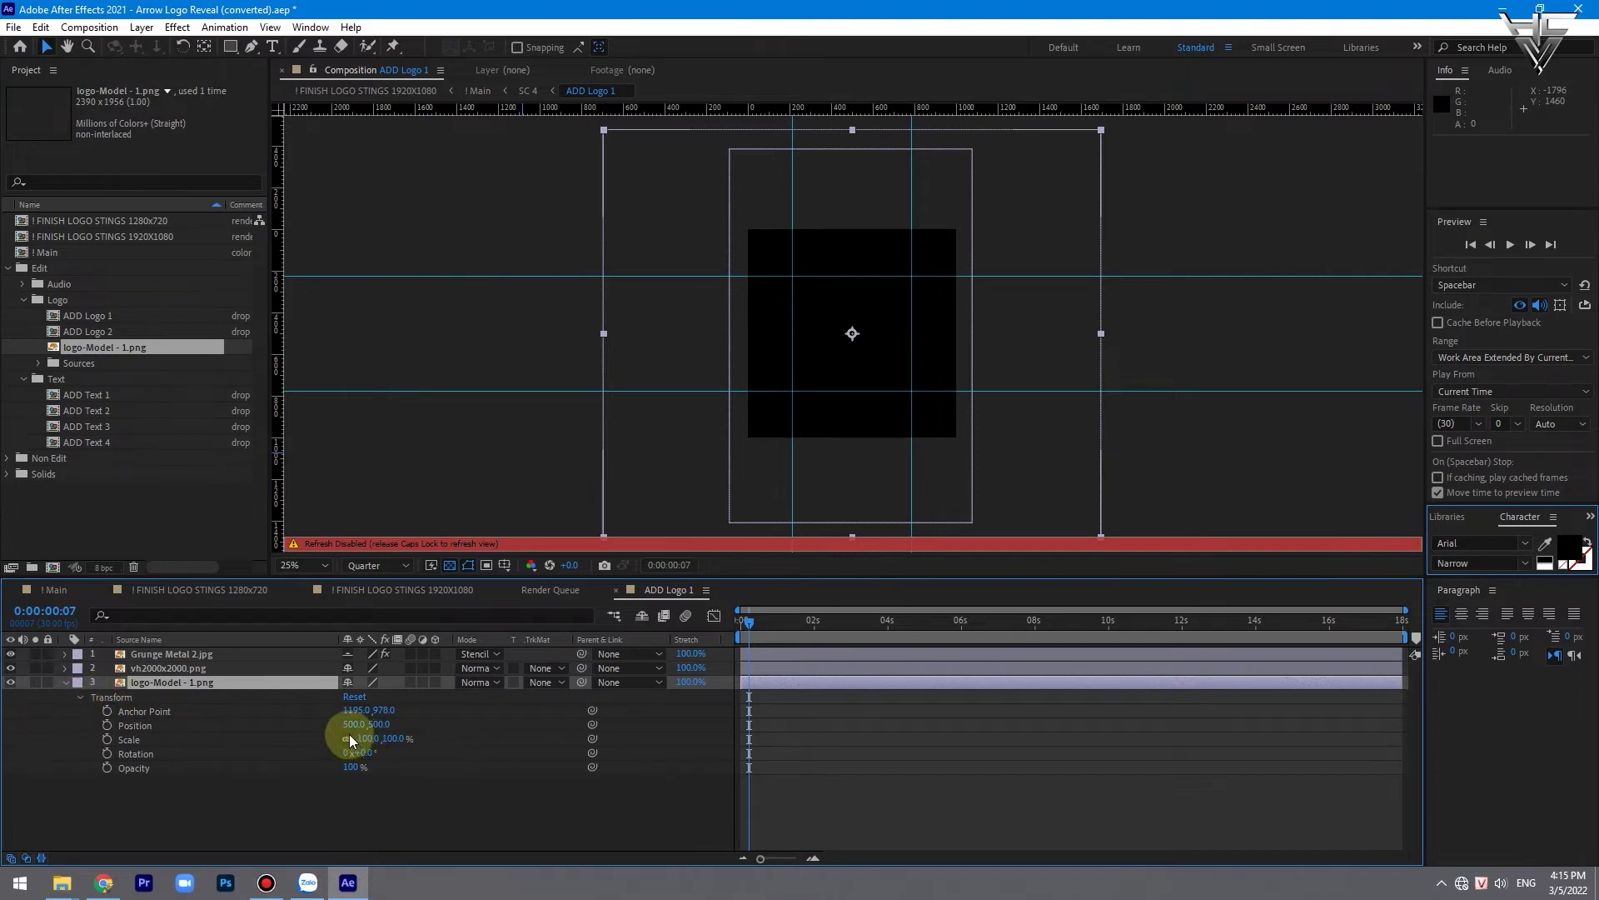
left_click_drag(360, 739, 321, 740)
left_click(90, 331)
double_click(90, 332)
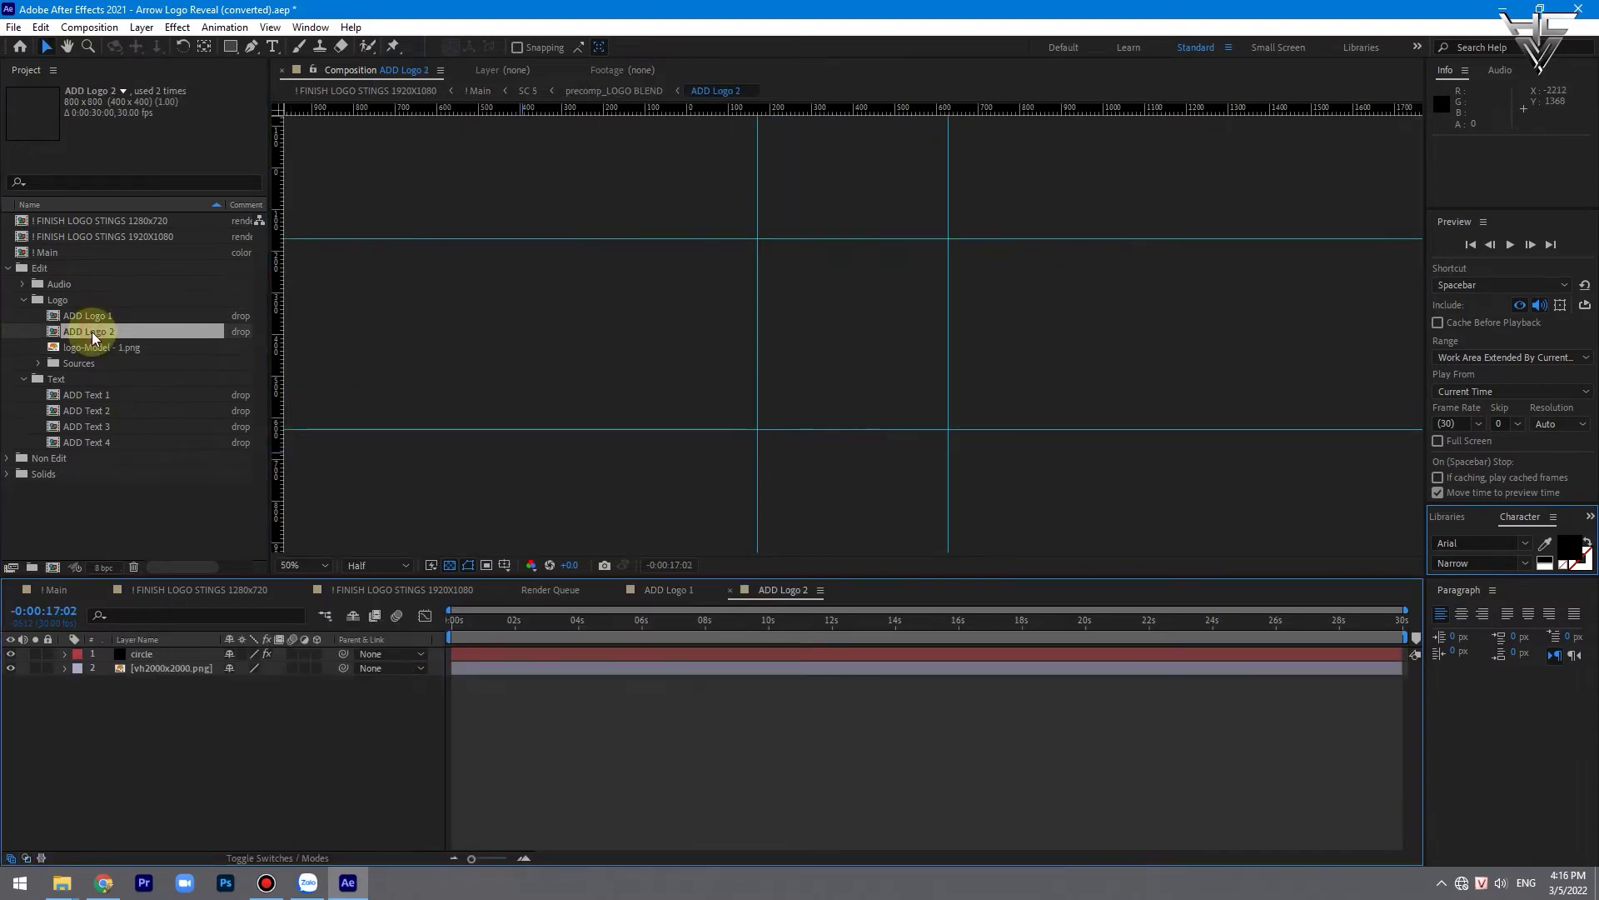
Step: Add the logo to ADD Logo 2 at 25% scale and delete the vh2000x2000.png placeholder
left_click_drag(87, 346, 131, 683)
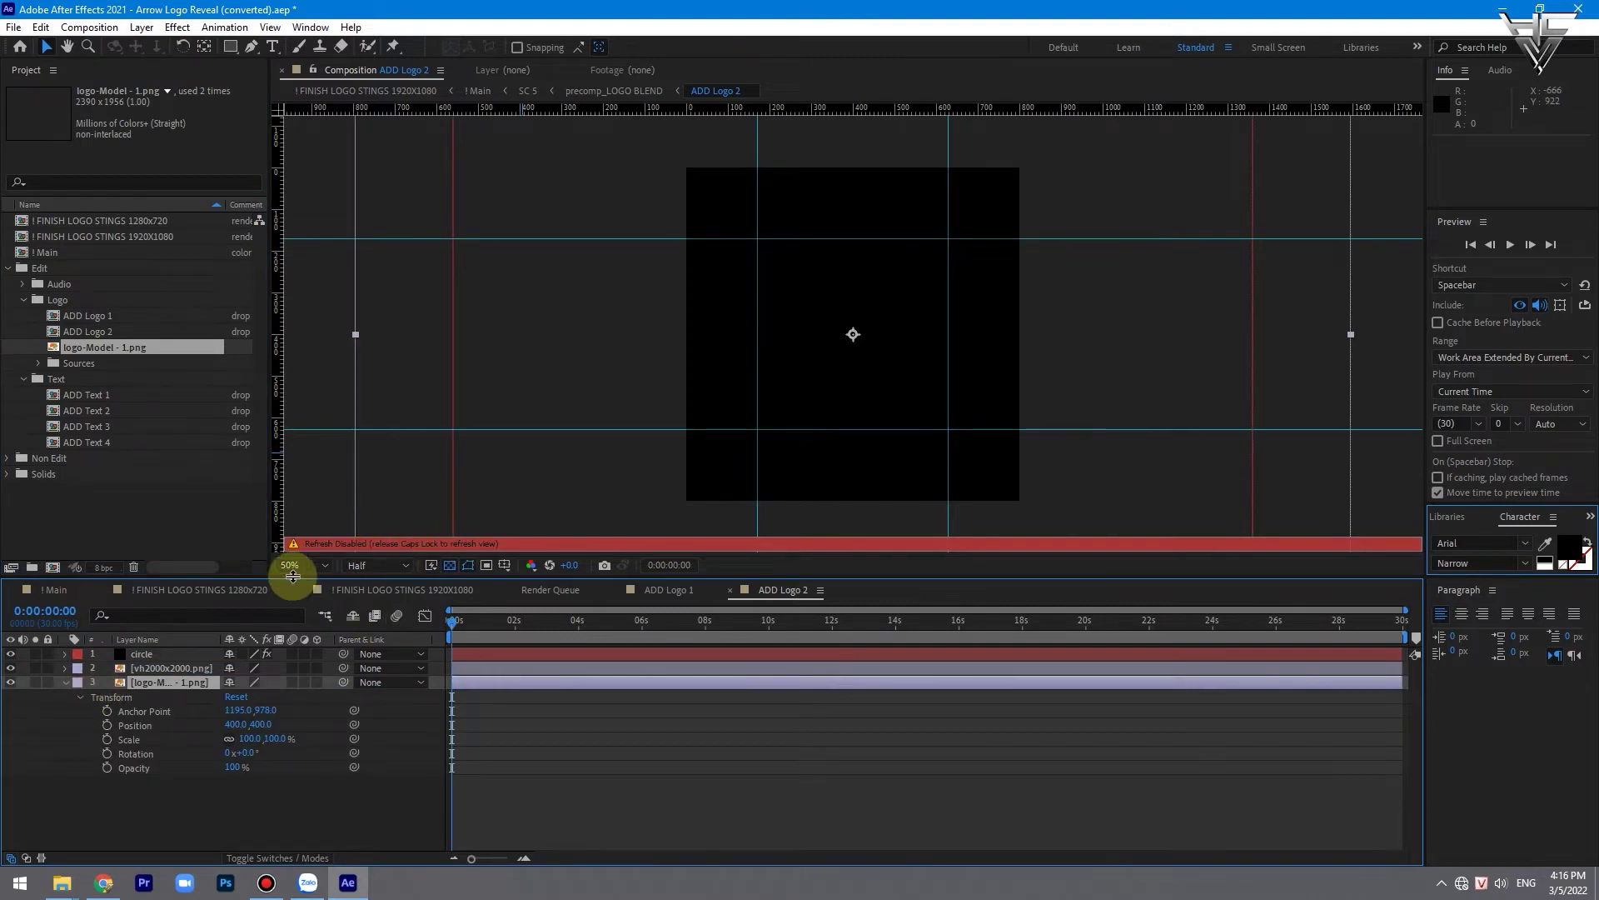
key("Caps_Lock")
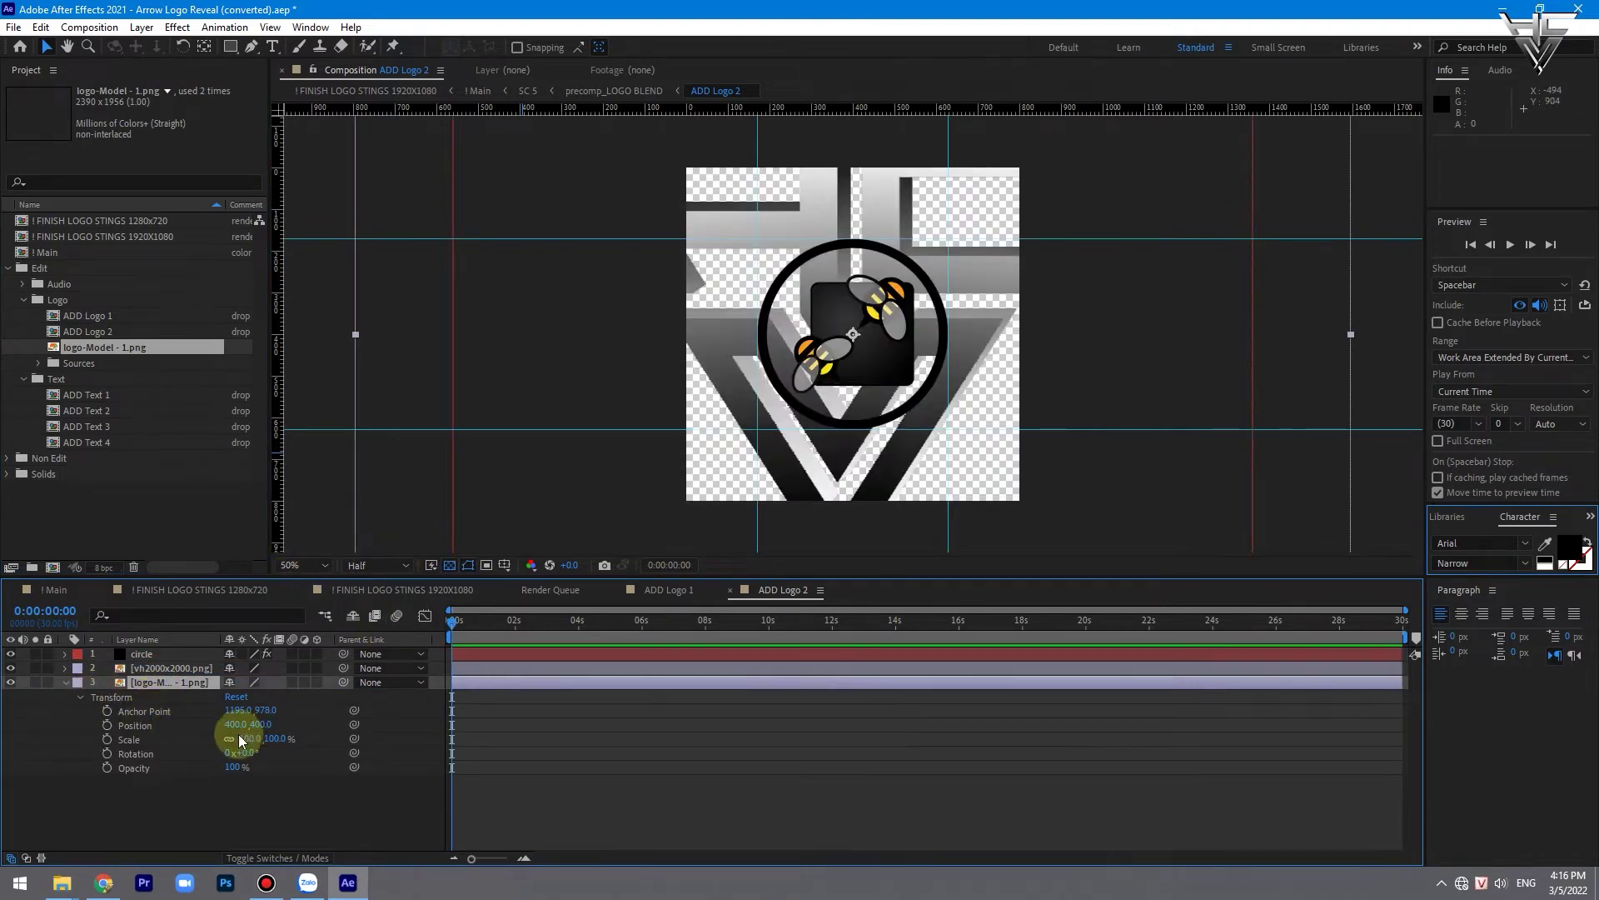
left_click_drag(250, 739, 191, 741)
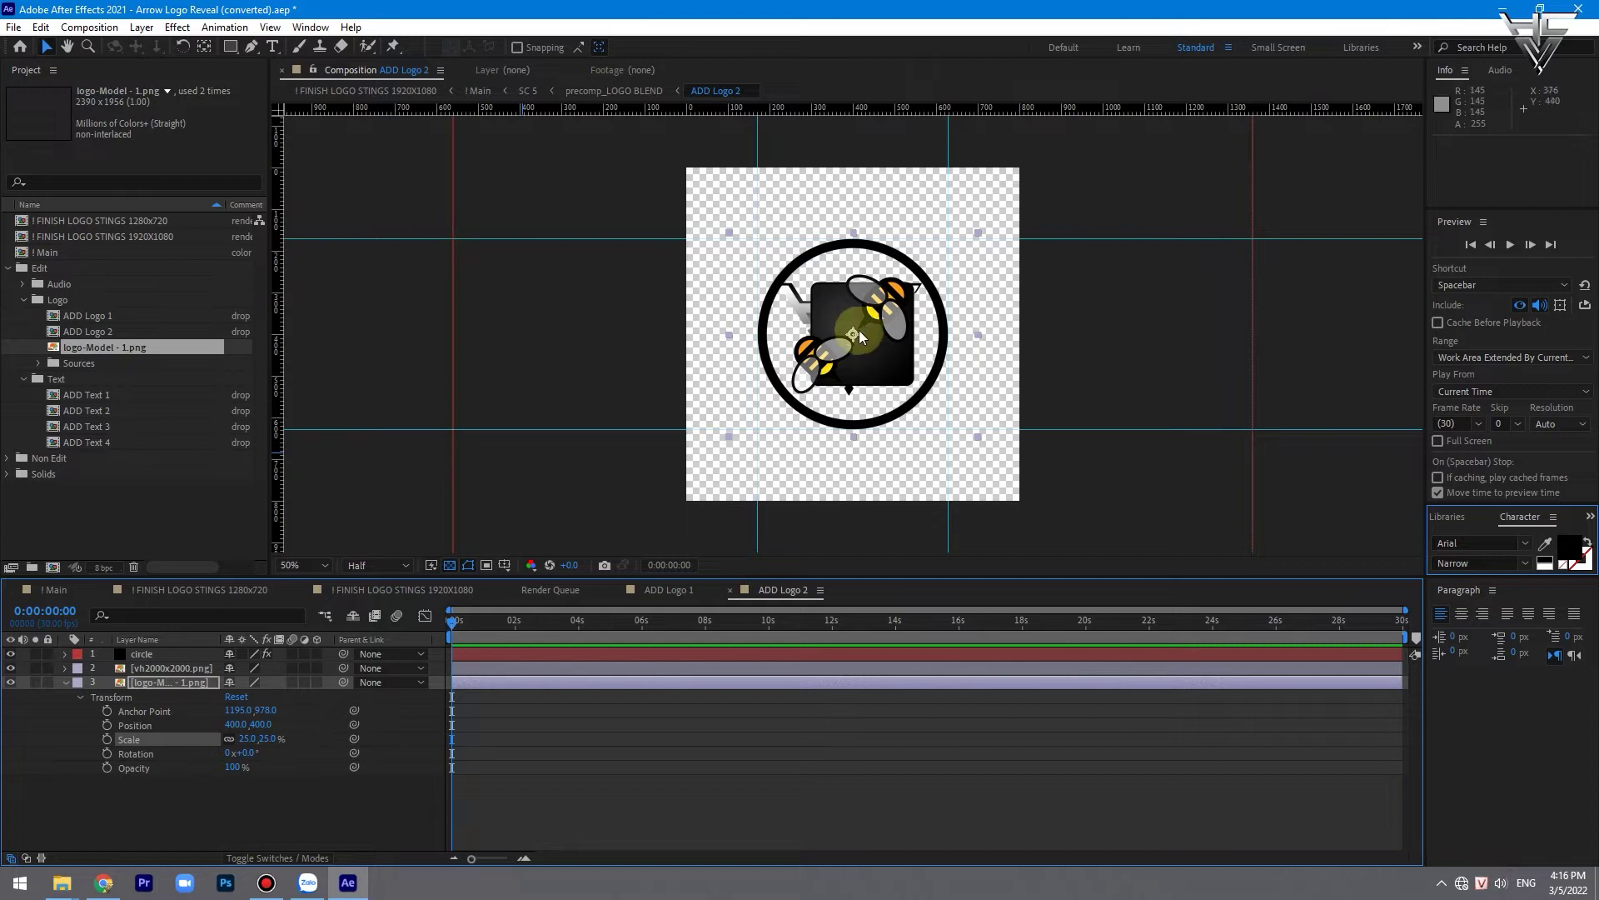
left_click(179, 669)
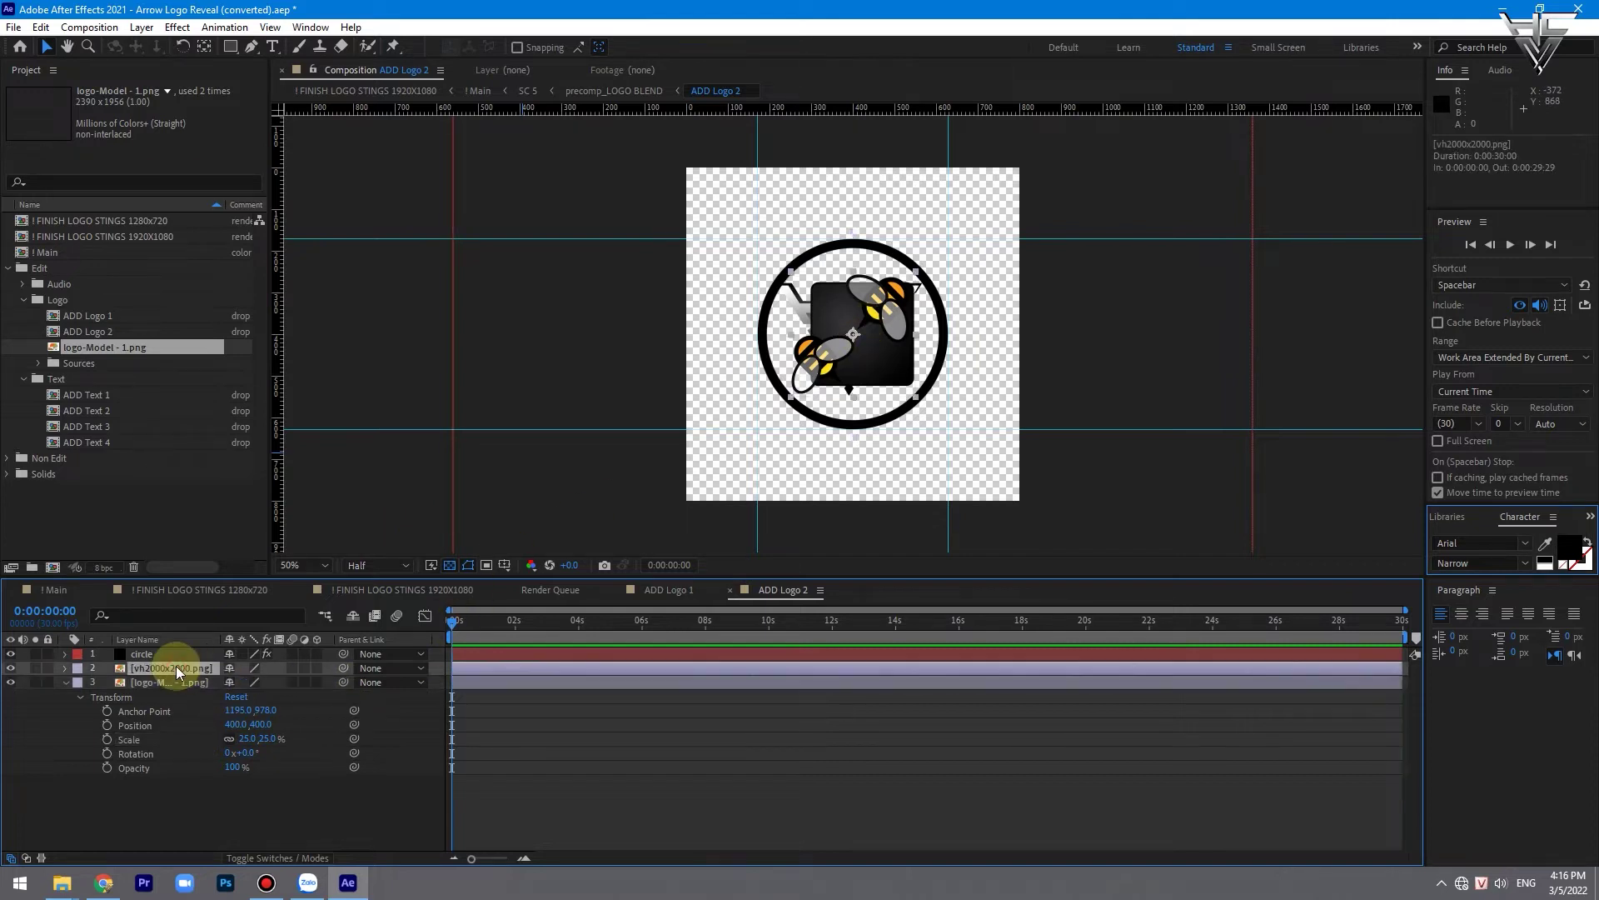
key("Delete")
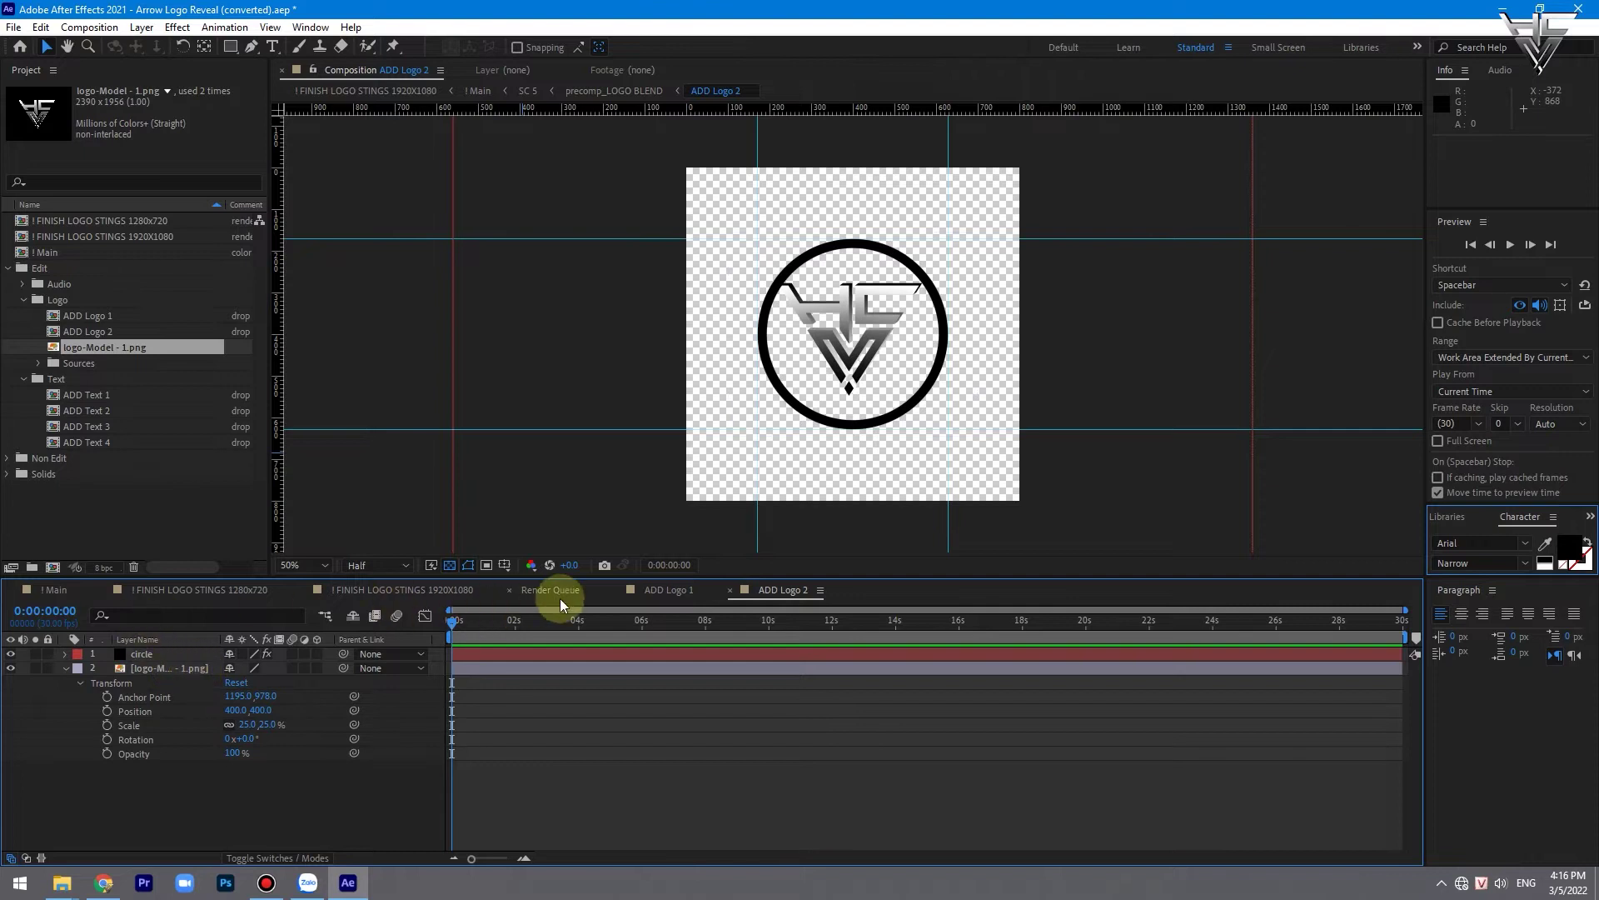
Step: In ADD Logo 1, rescale the logo to 48% and delete vh2000x2000.png, then return to Main
left_click(656, 591)
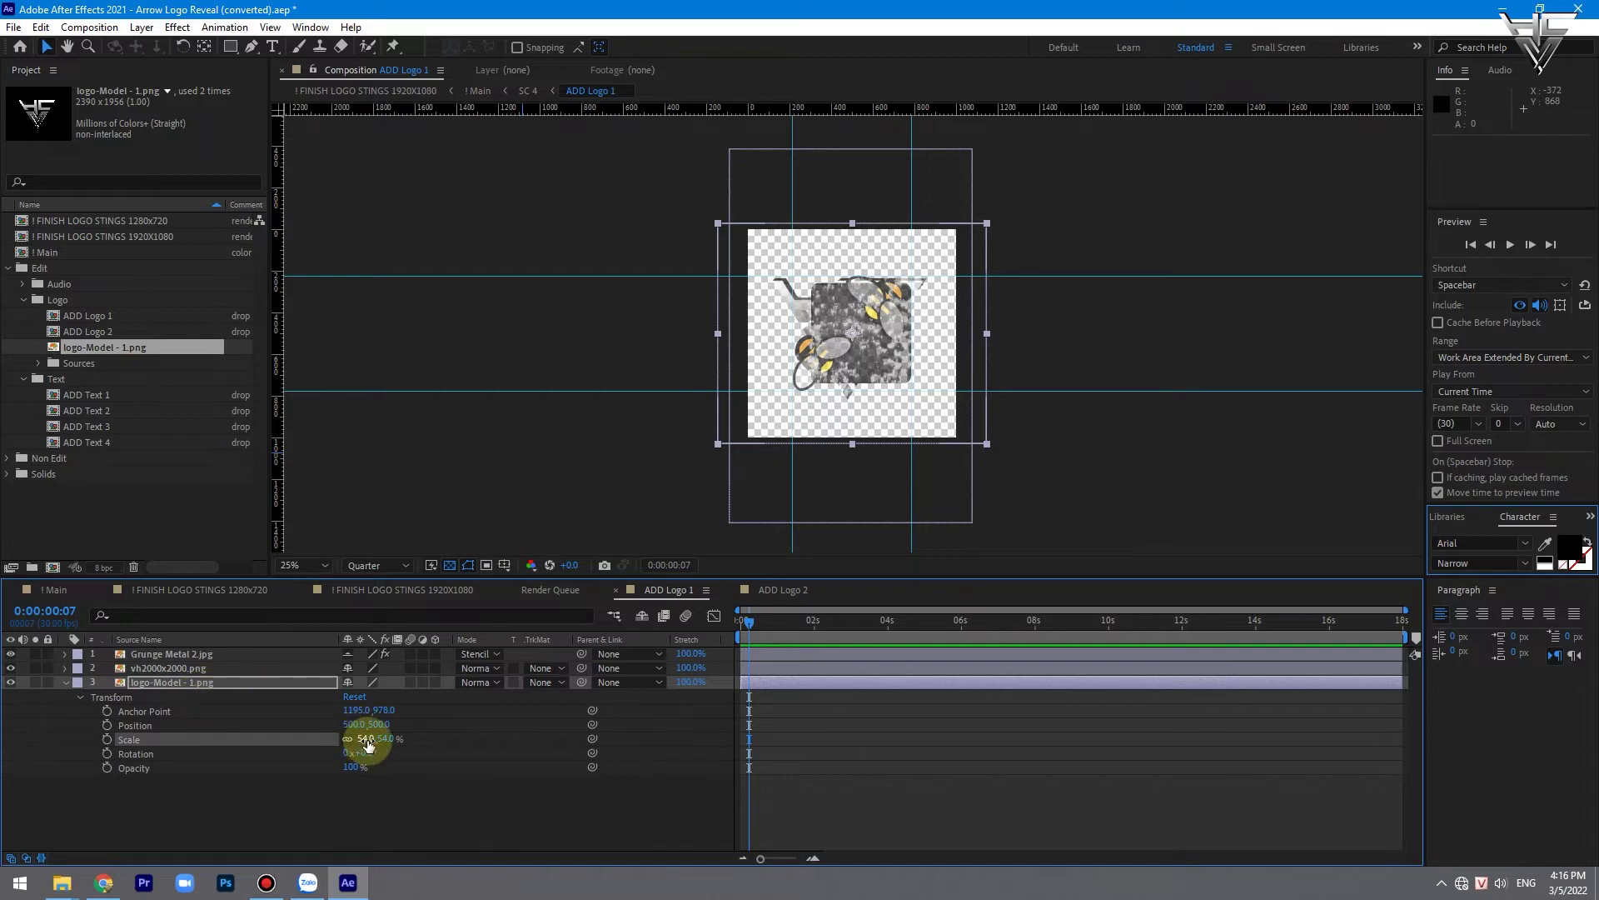
left_click_drag(369, 744, 354, 743)
left_click(159, 671)
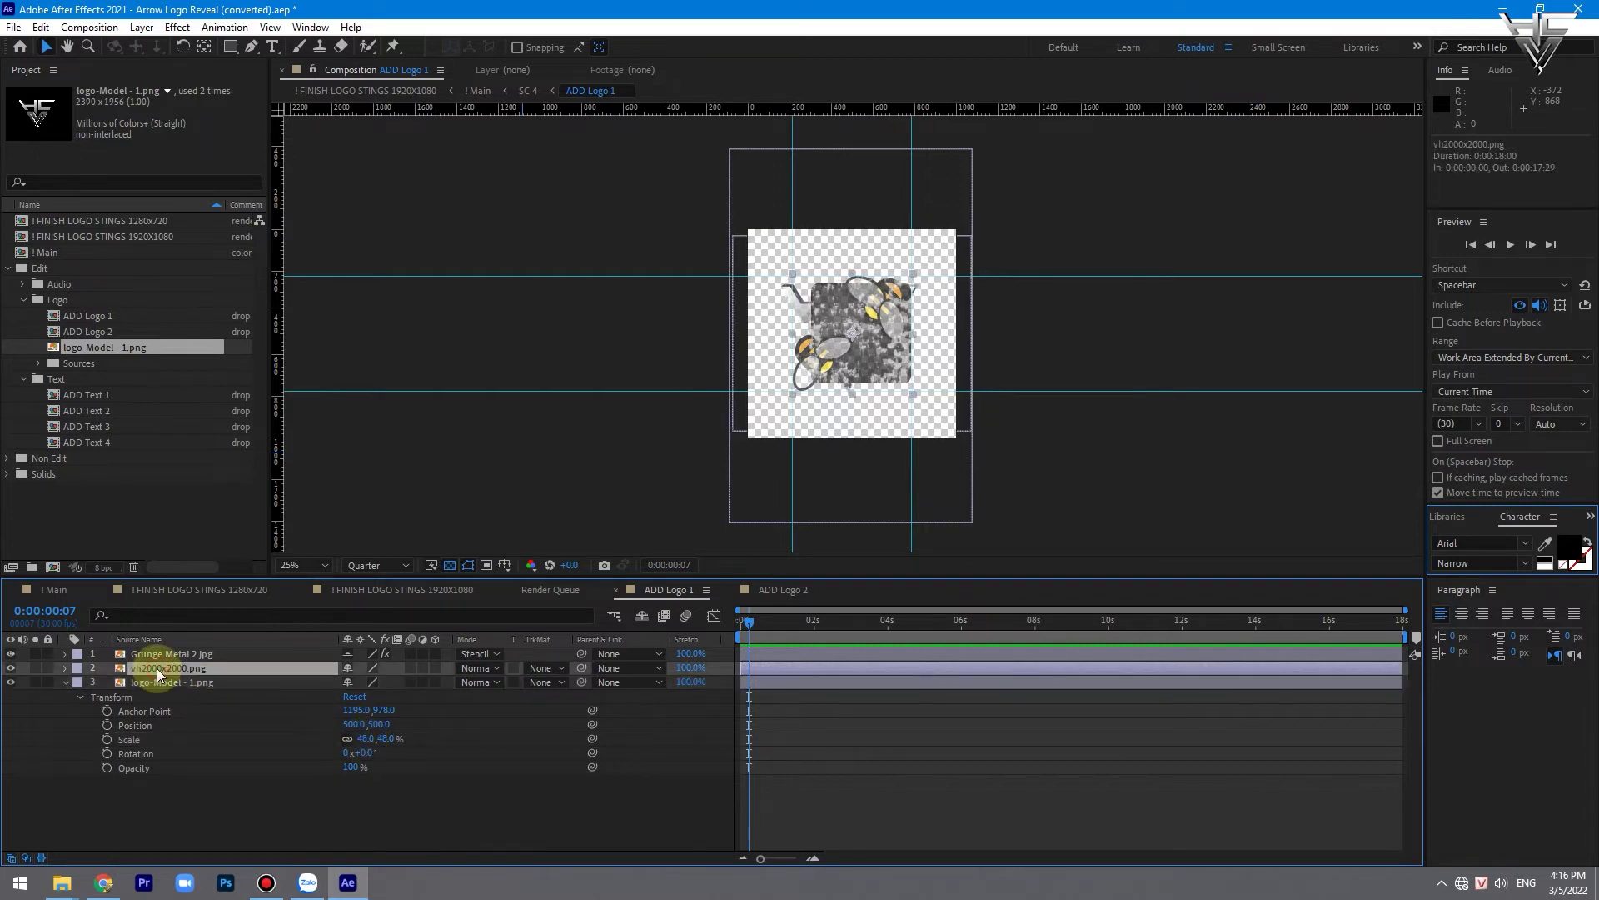
key("Delete")
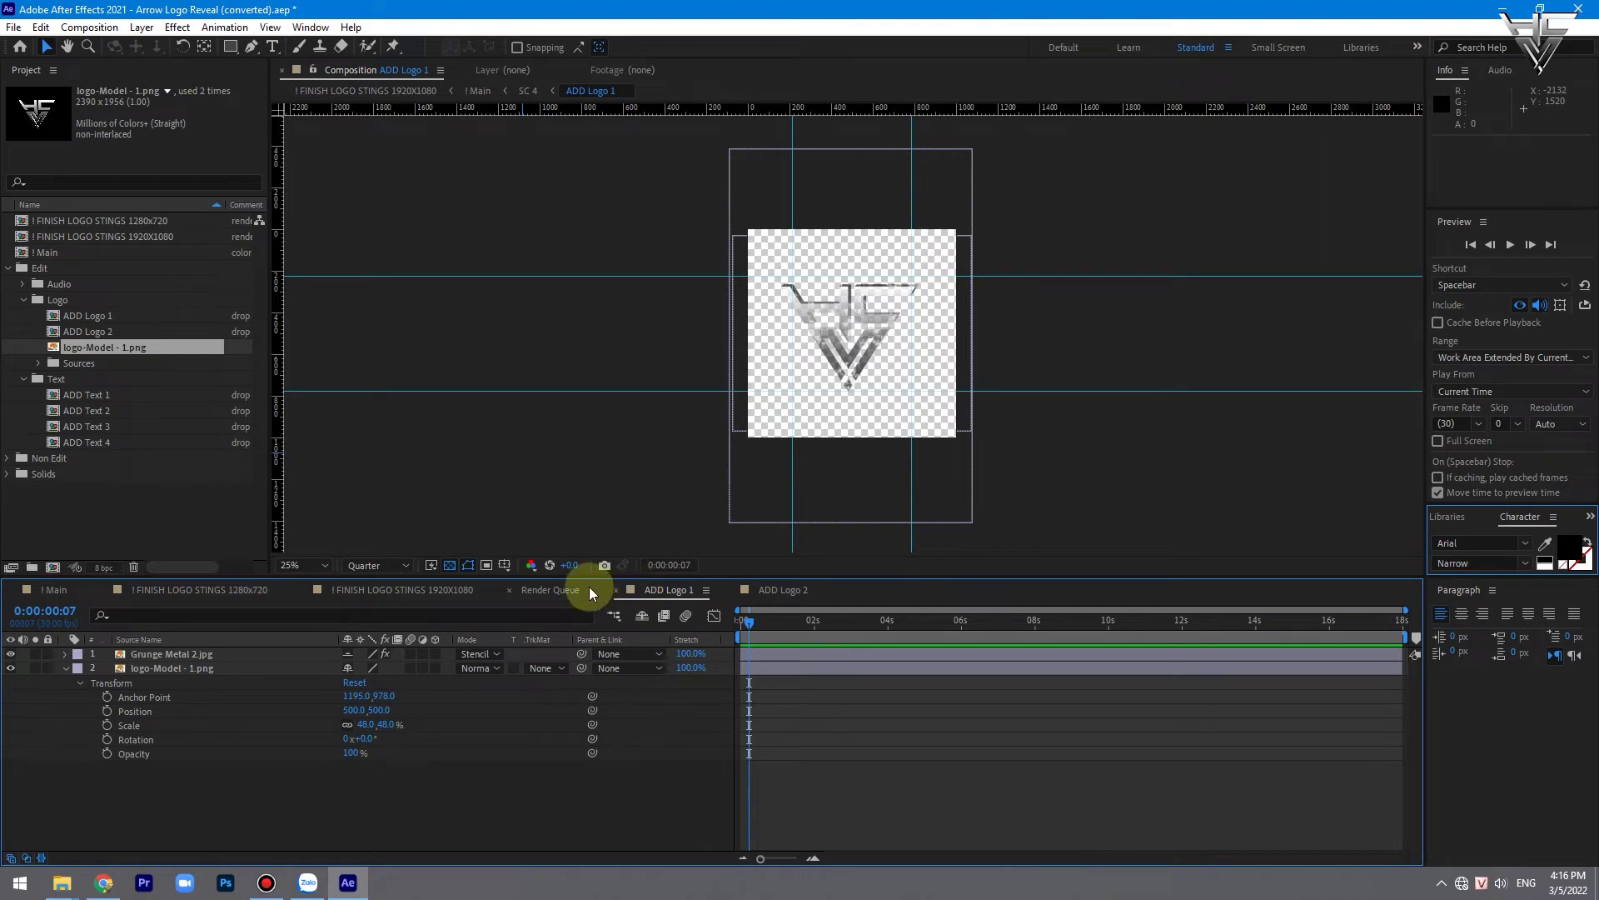
left_click(40, 589)
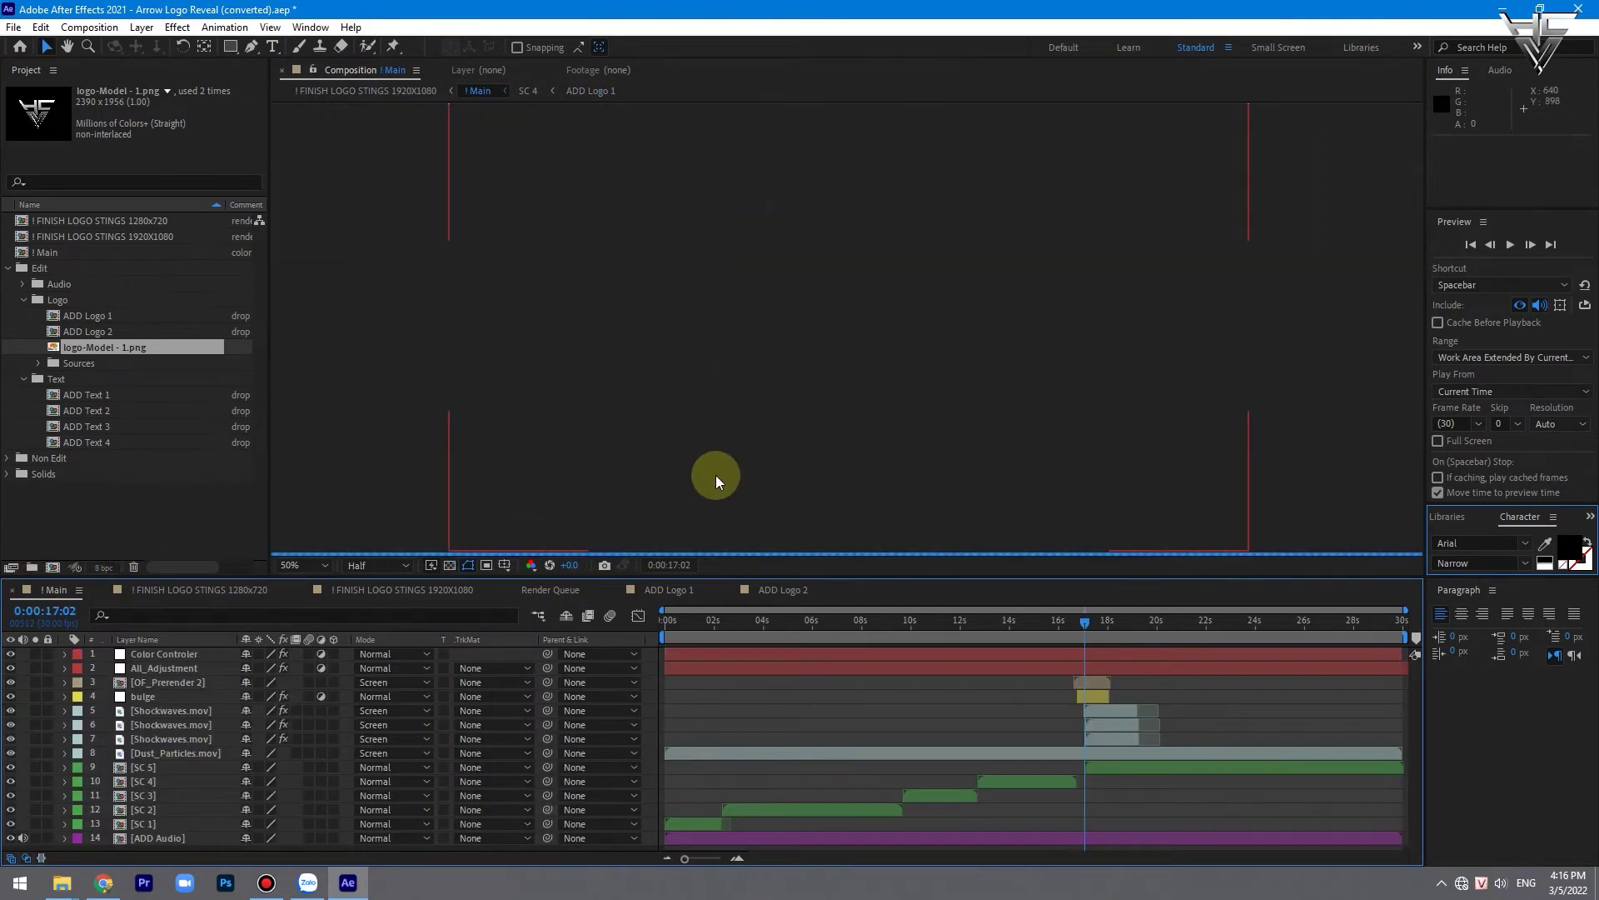
Step: Preview the Main composition at Quarter resolution from 0:00:00:00 to check the new logo
left_click(363, 567)
left_click(391, 664)
left_click_drag(1083, 623, 666, 620)
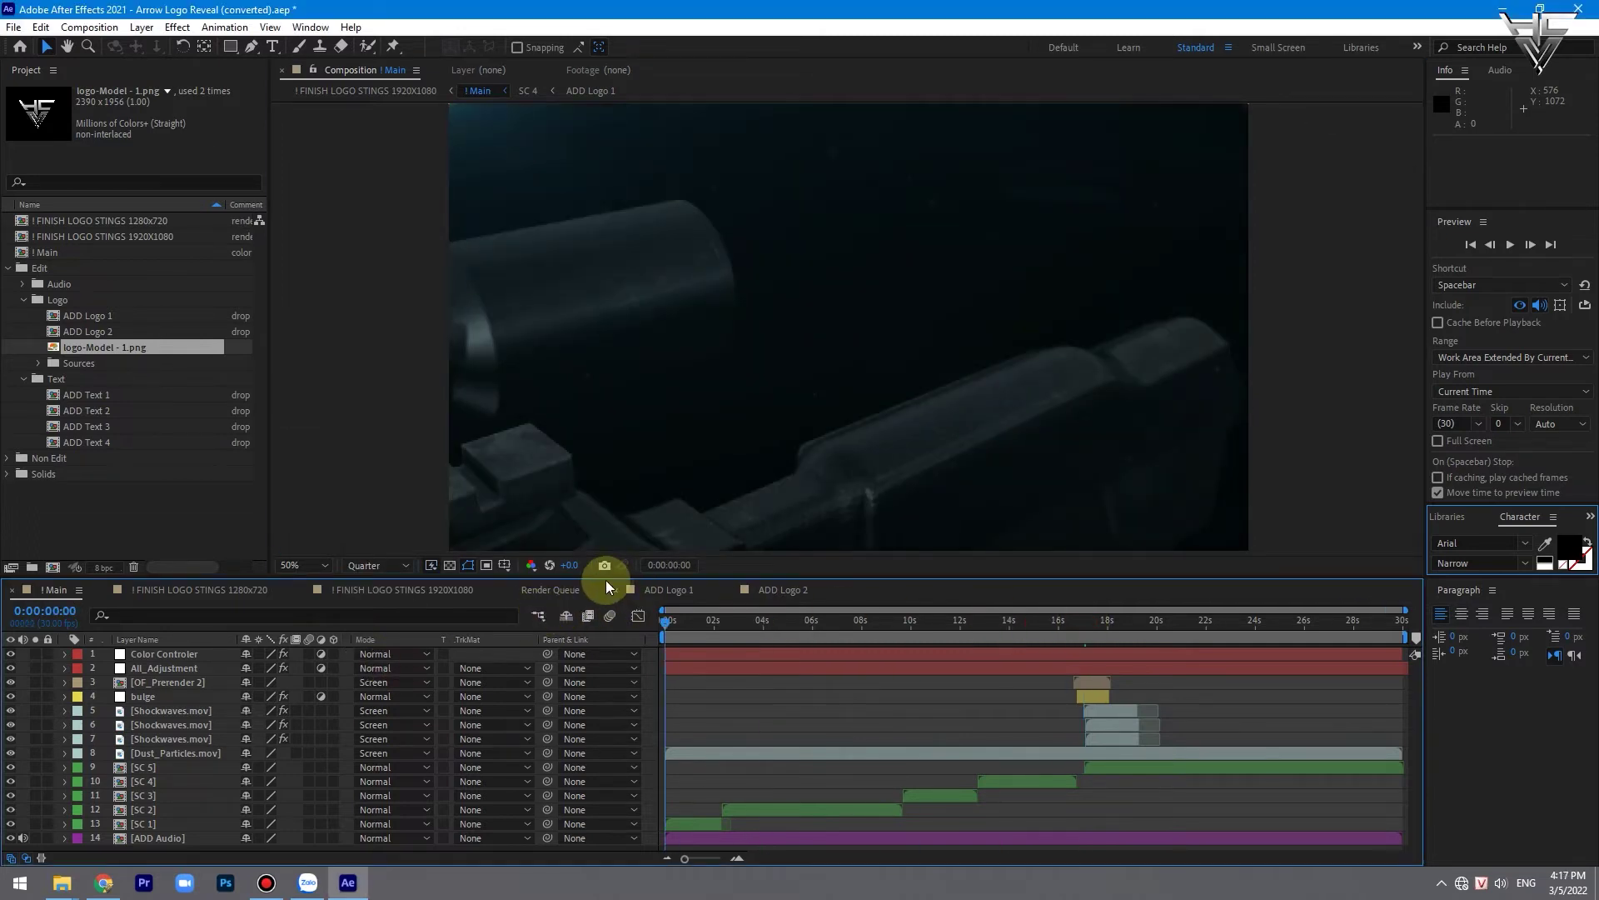
key("space")
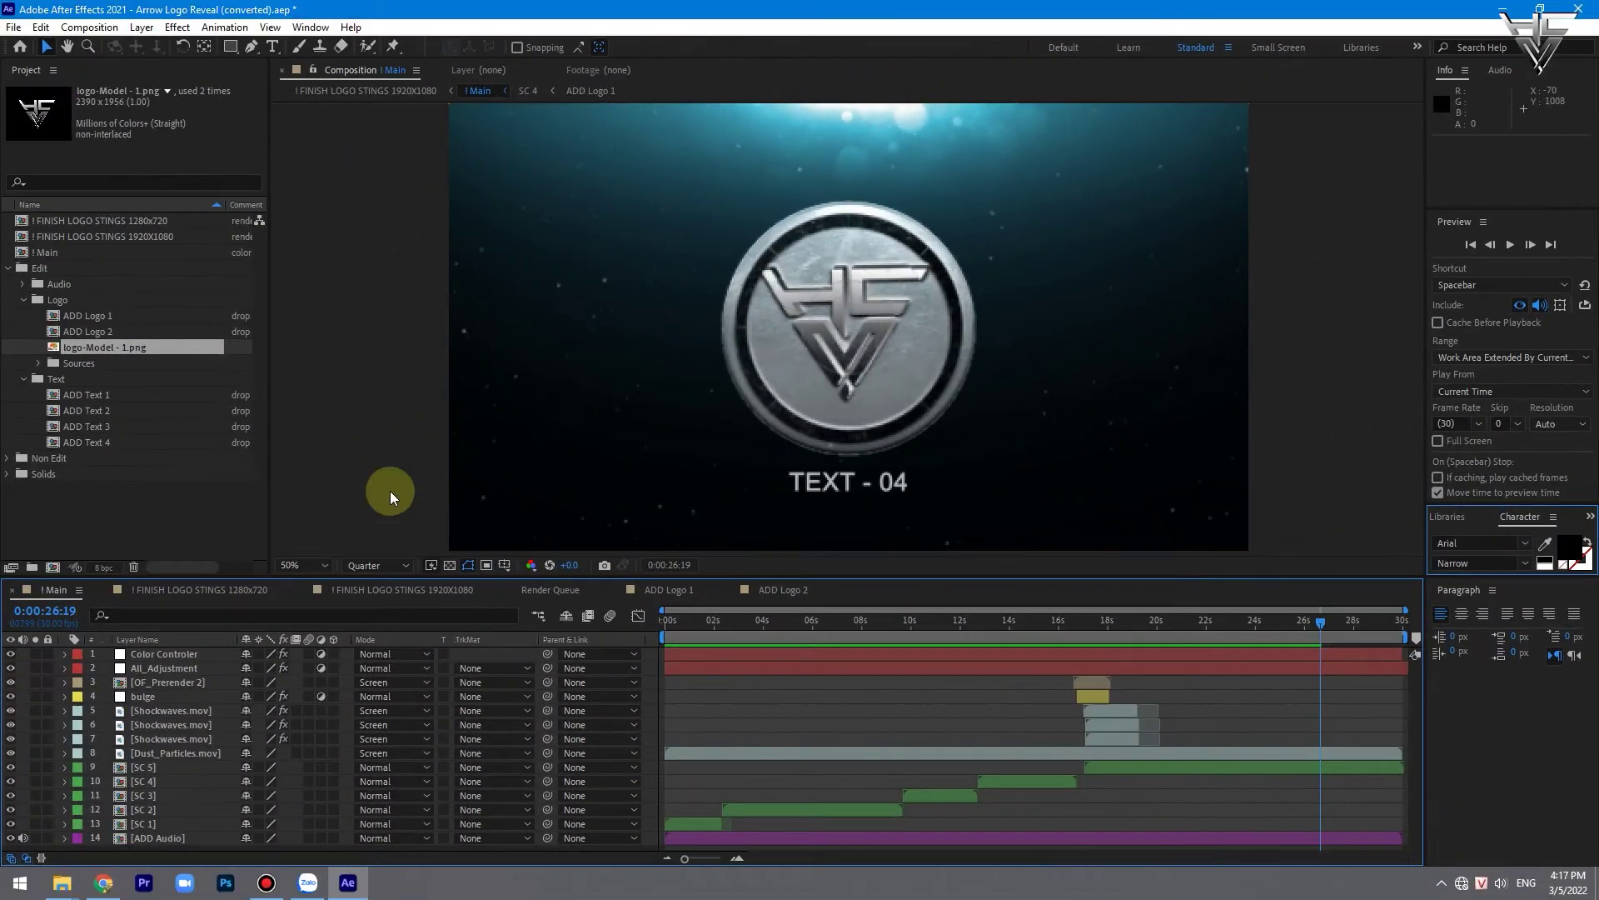
left_click(72, 396)
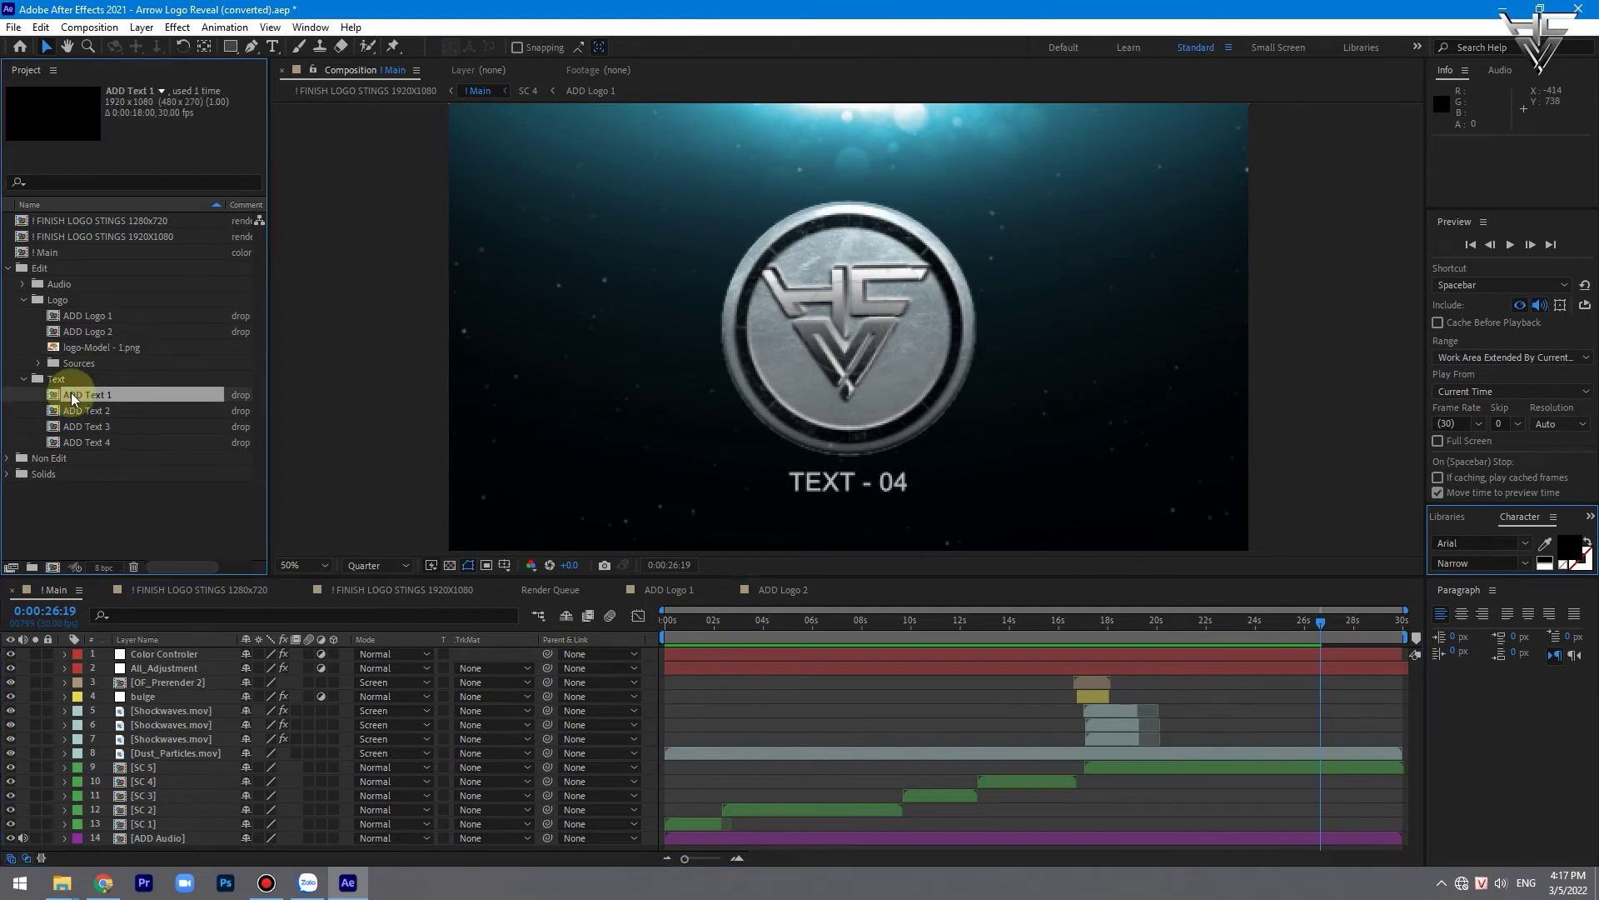
Step: Replace the TEXT - 01 placeholder in ADD Text 1 with ĐAM MÊ
double_click(73, 396)
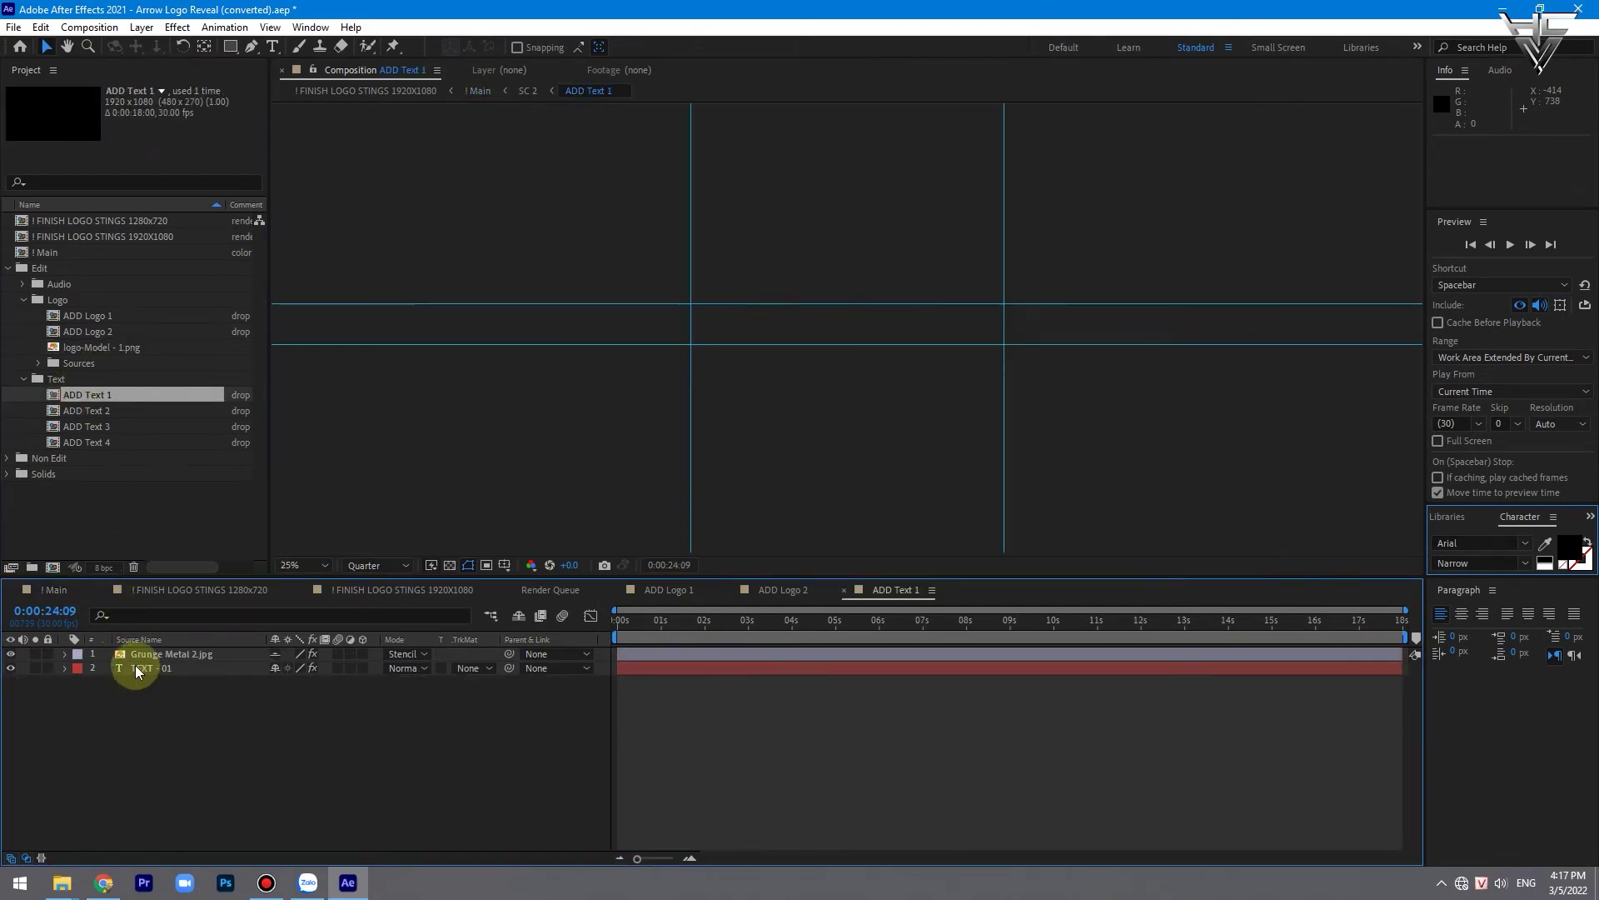
left_click(139, 667)
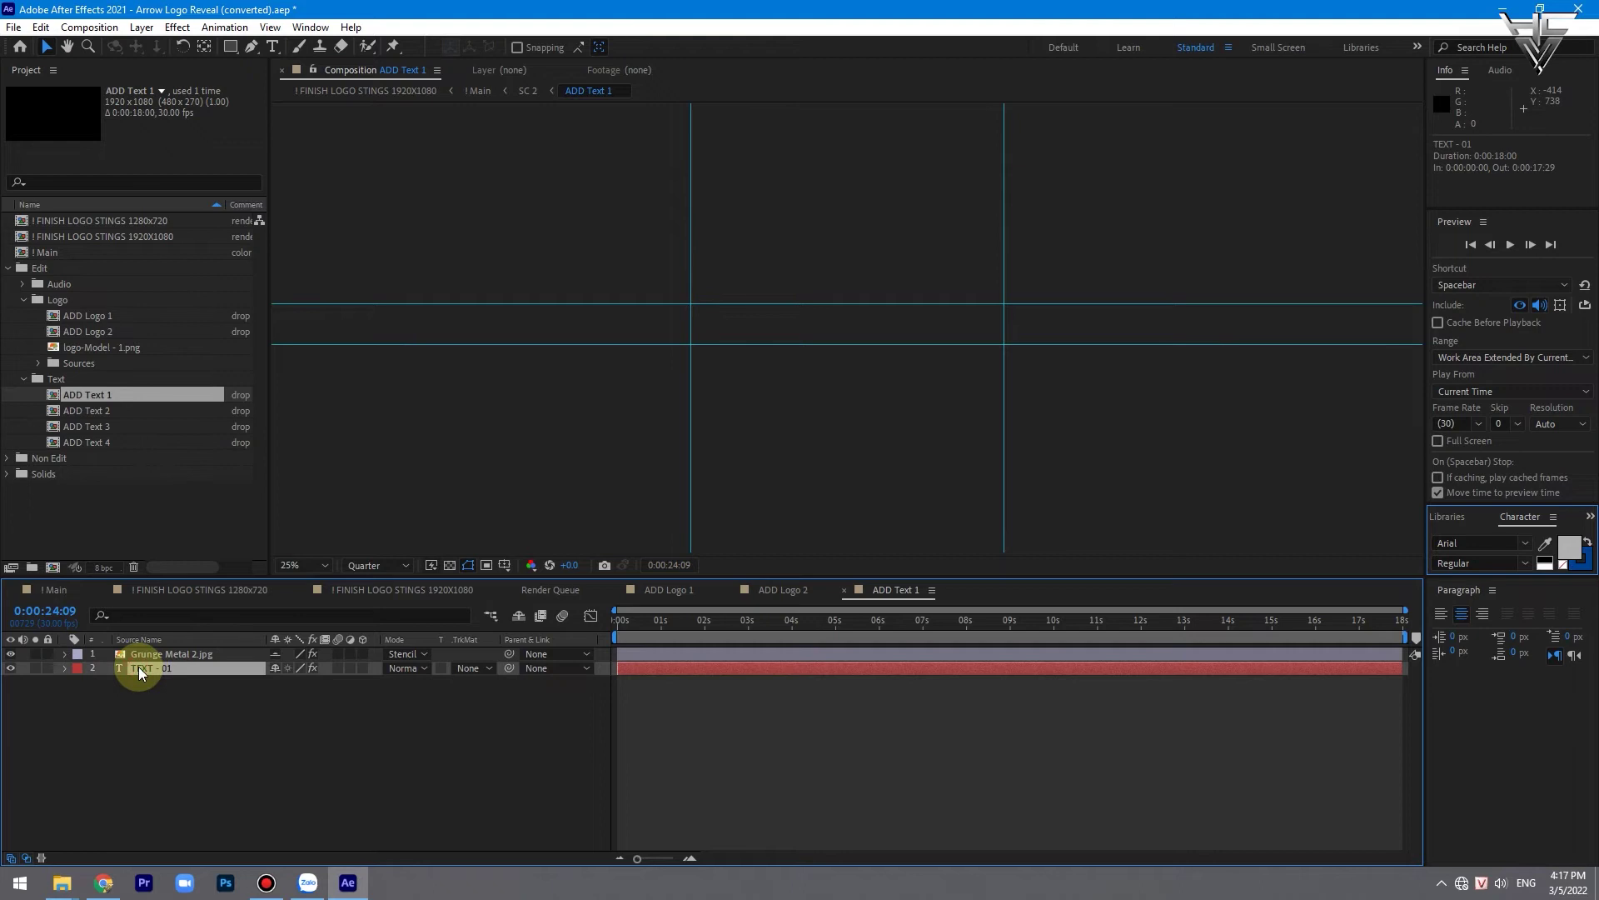
double_click(146, 667)
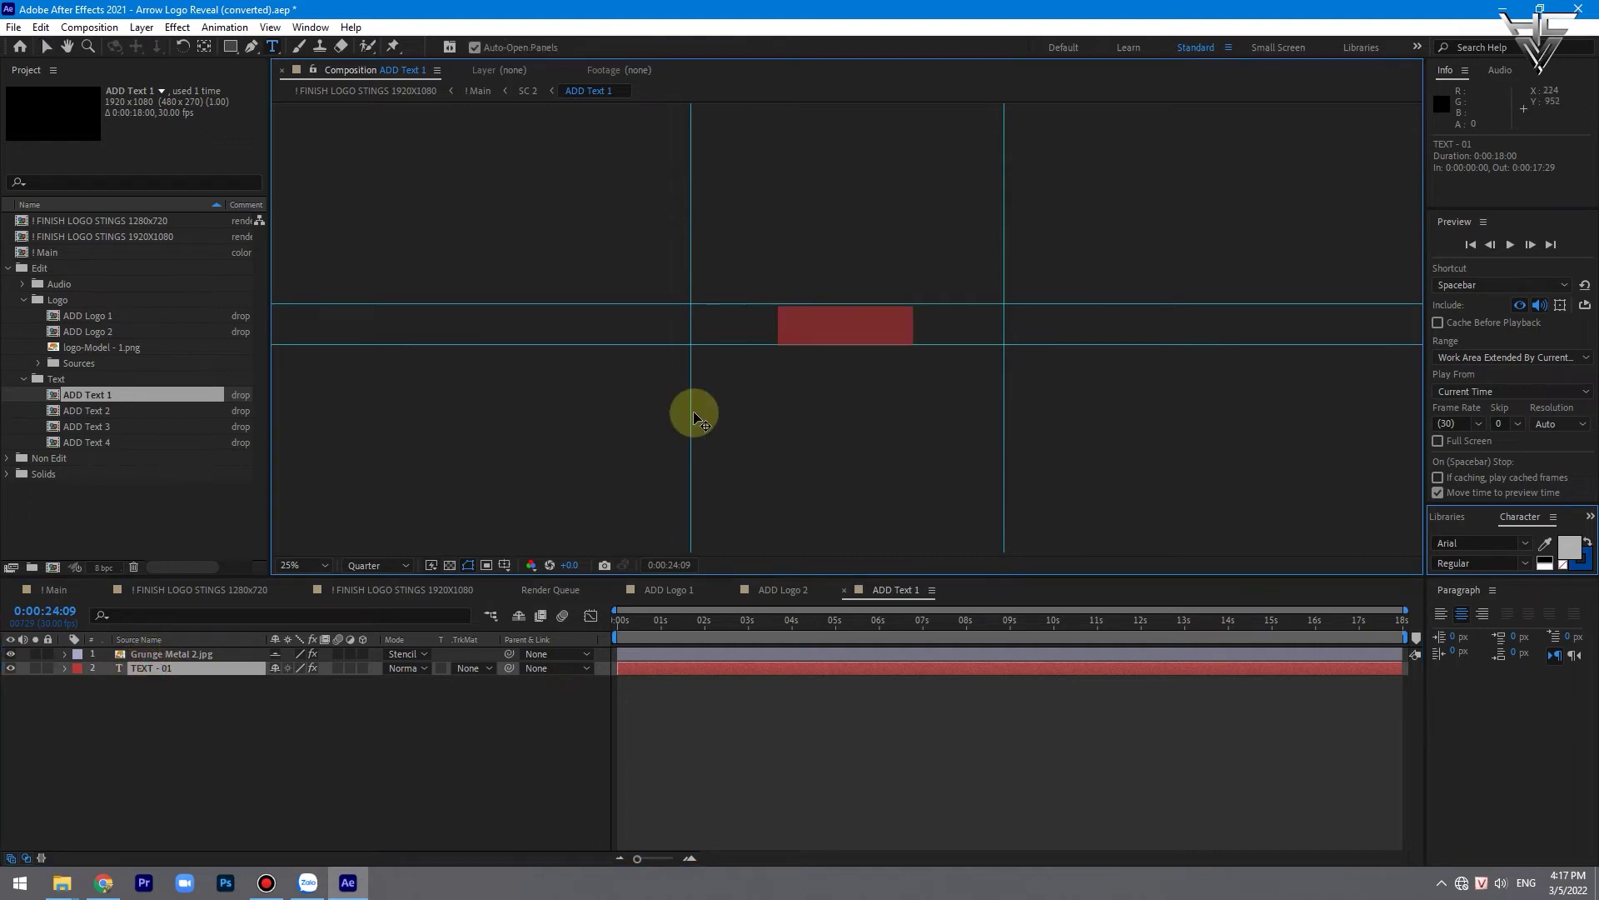
key("BackSpace")
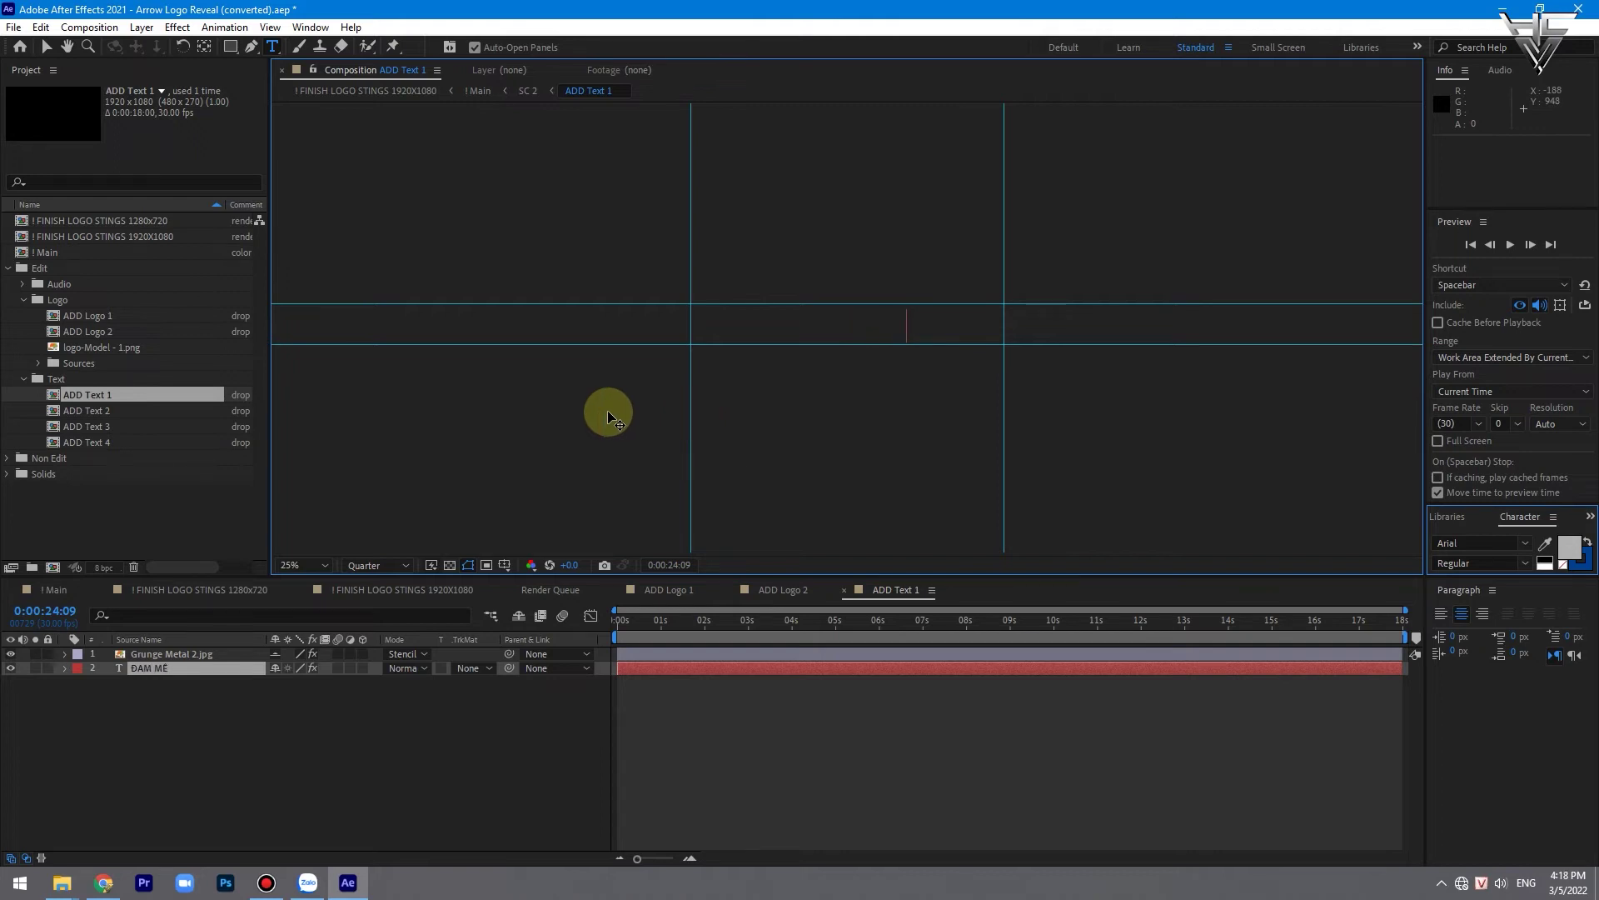
Step: Open ADD Text 2, select its ARROW LOGO REVEAL layer, then open ADD Text 3
double_click(84, 412)
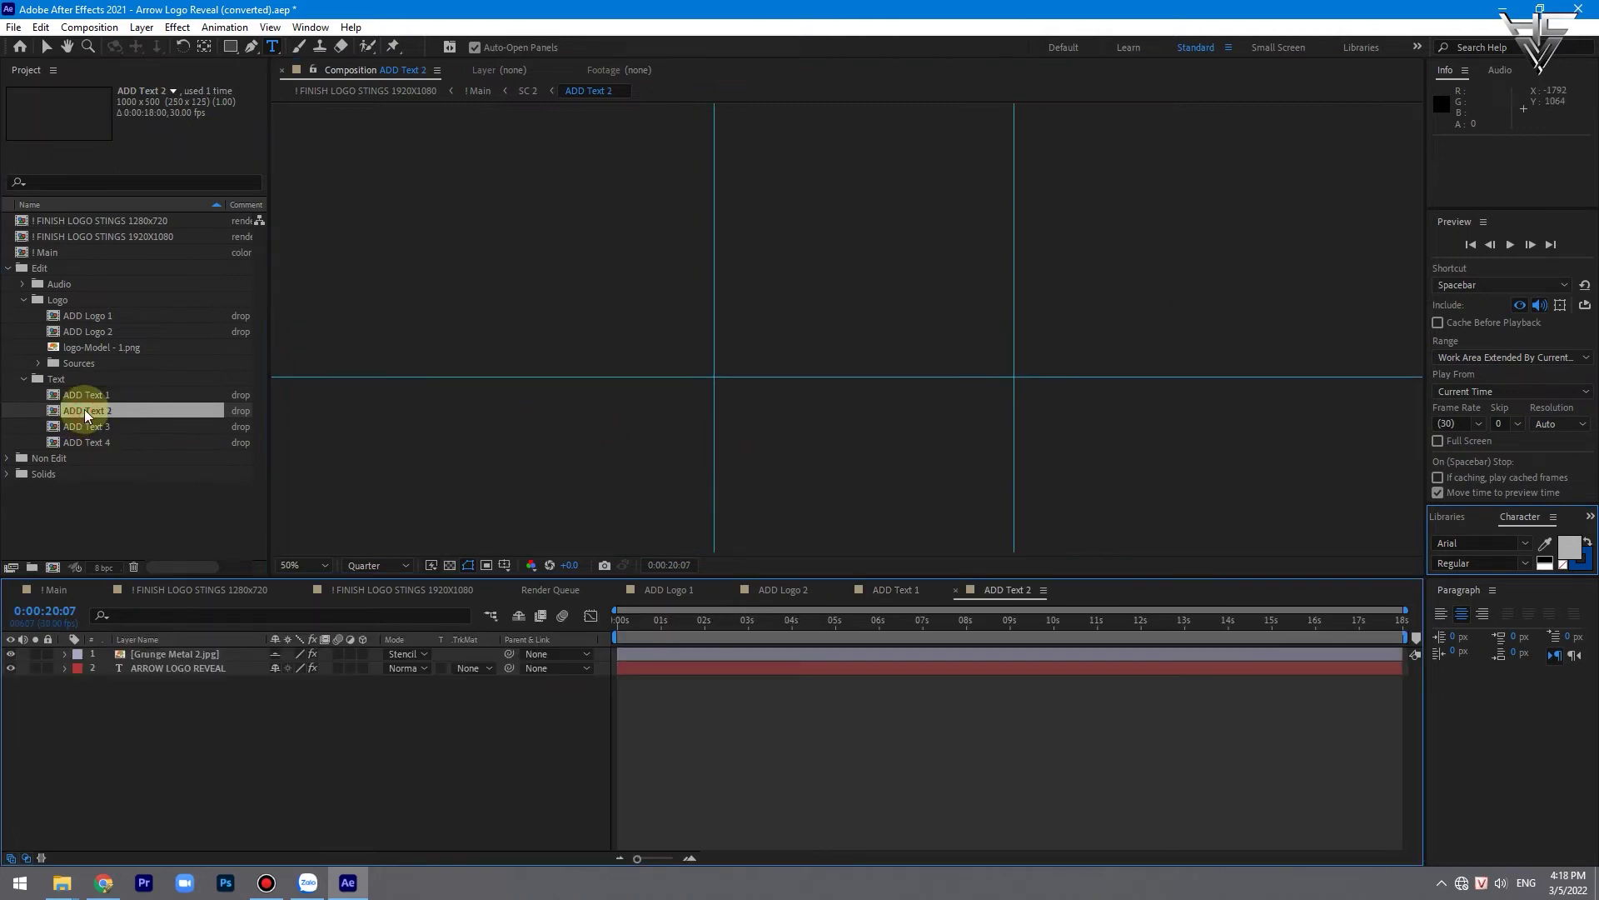
left_click(196, 670)
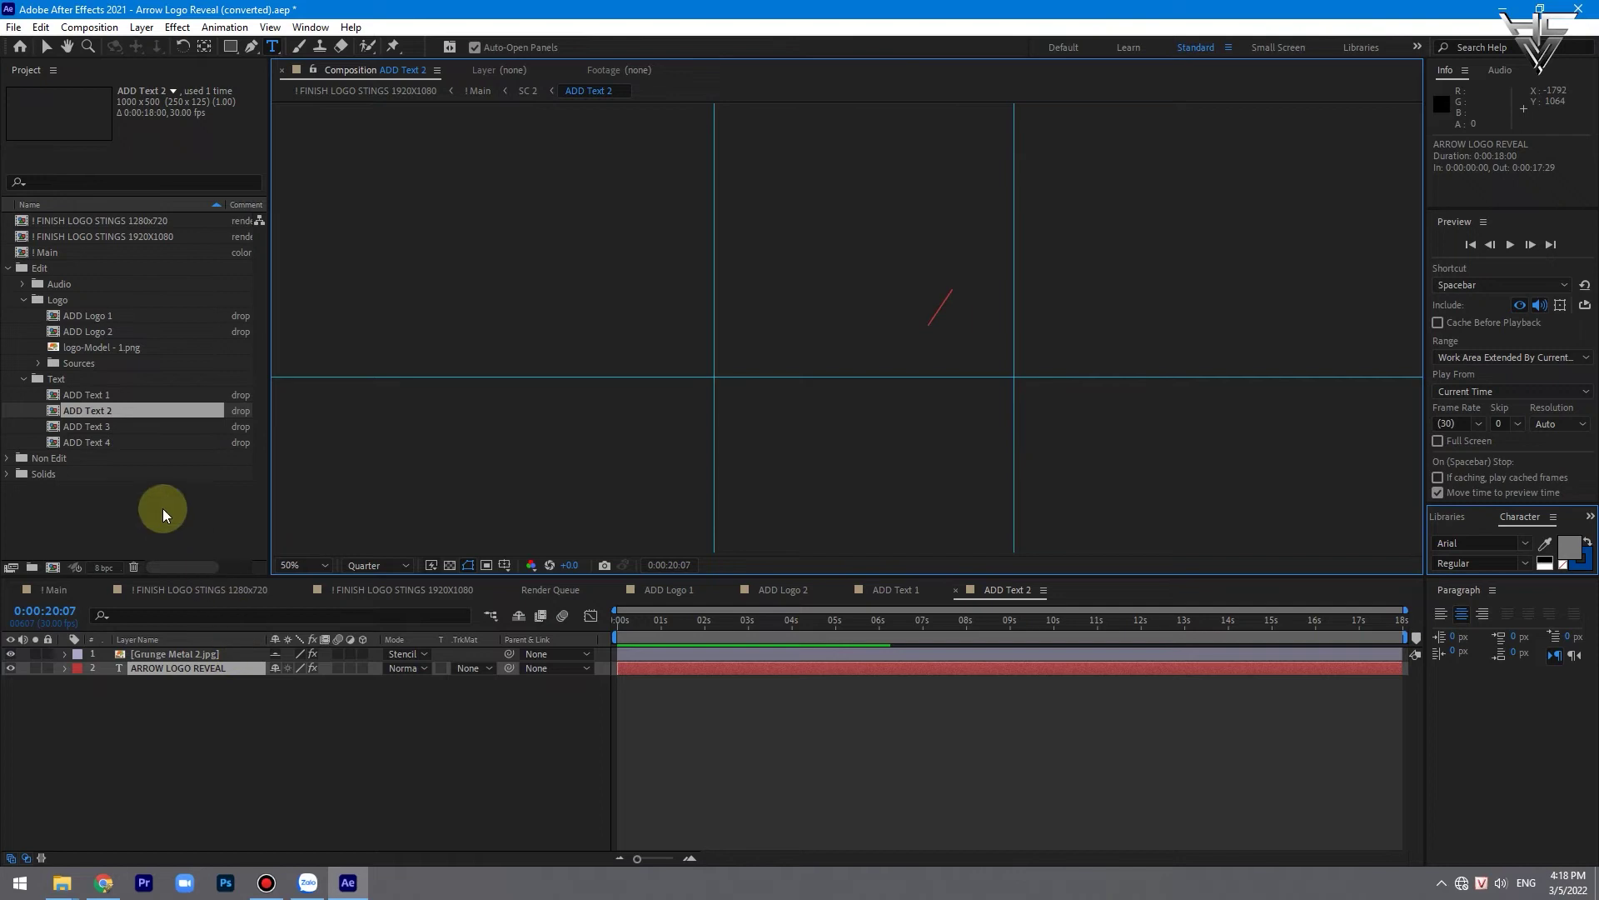
double_click(97, 425)
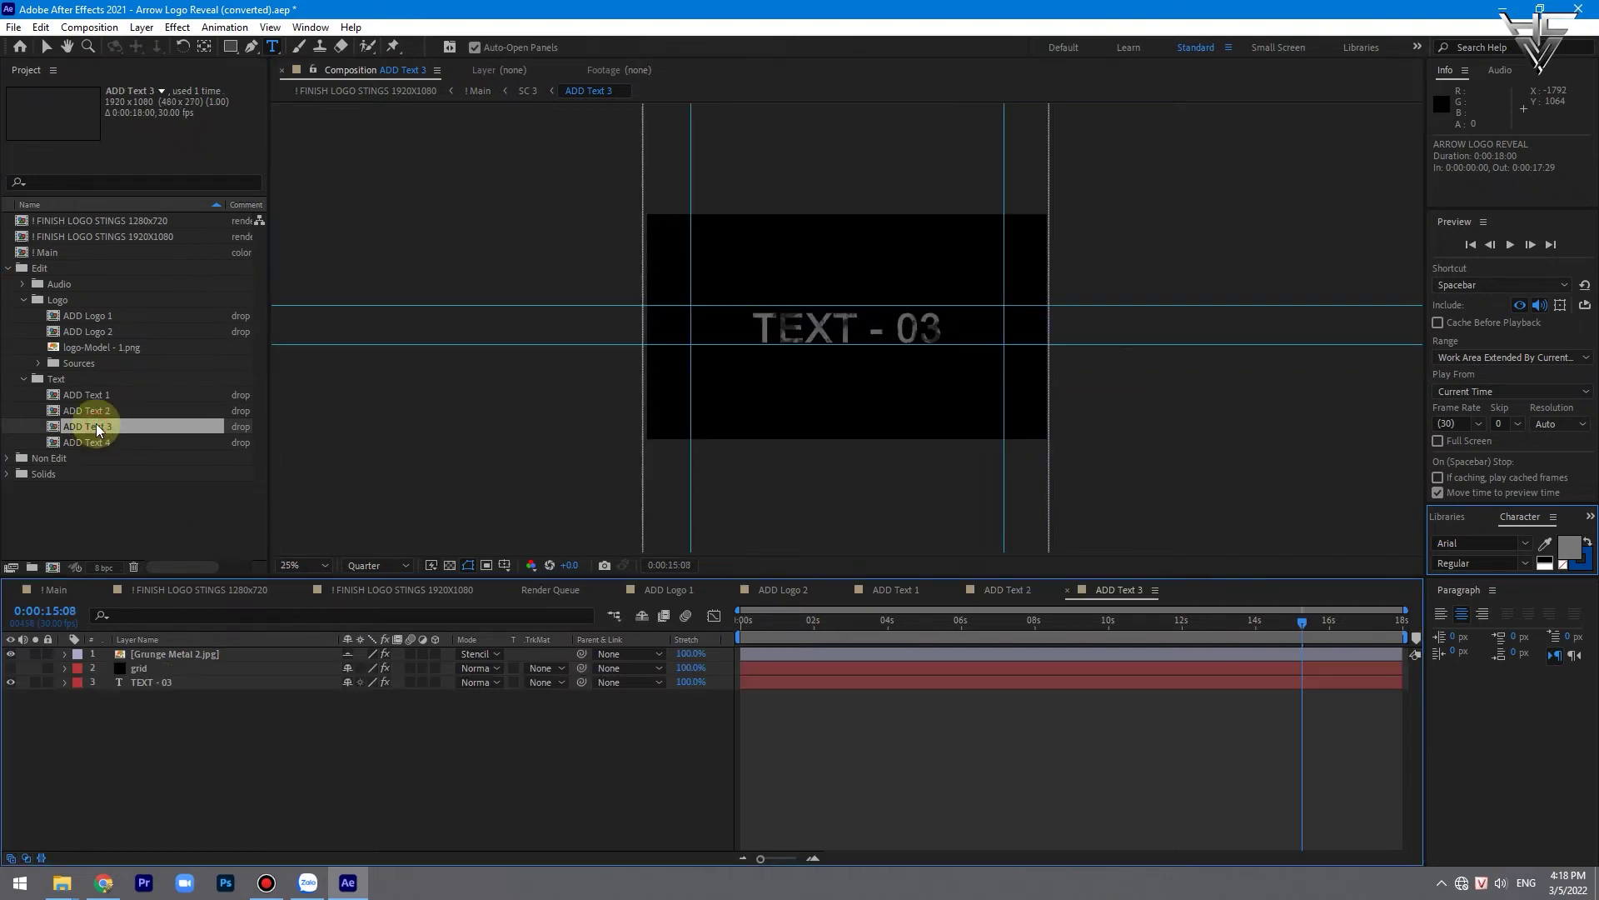
Step: Retype the TEXT - 03 placeholder in ADD Text 3 as ĐAM MÊ & CHIA SẺ
left_click(929, 324)
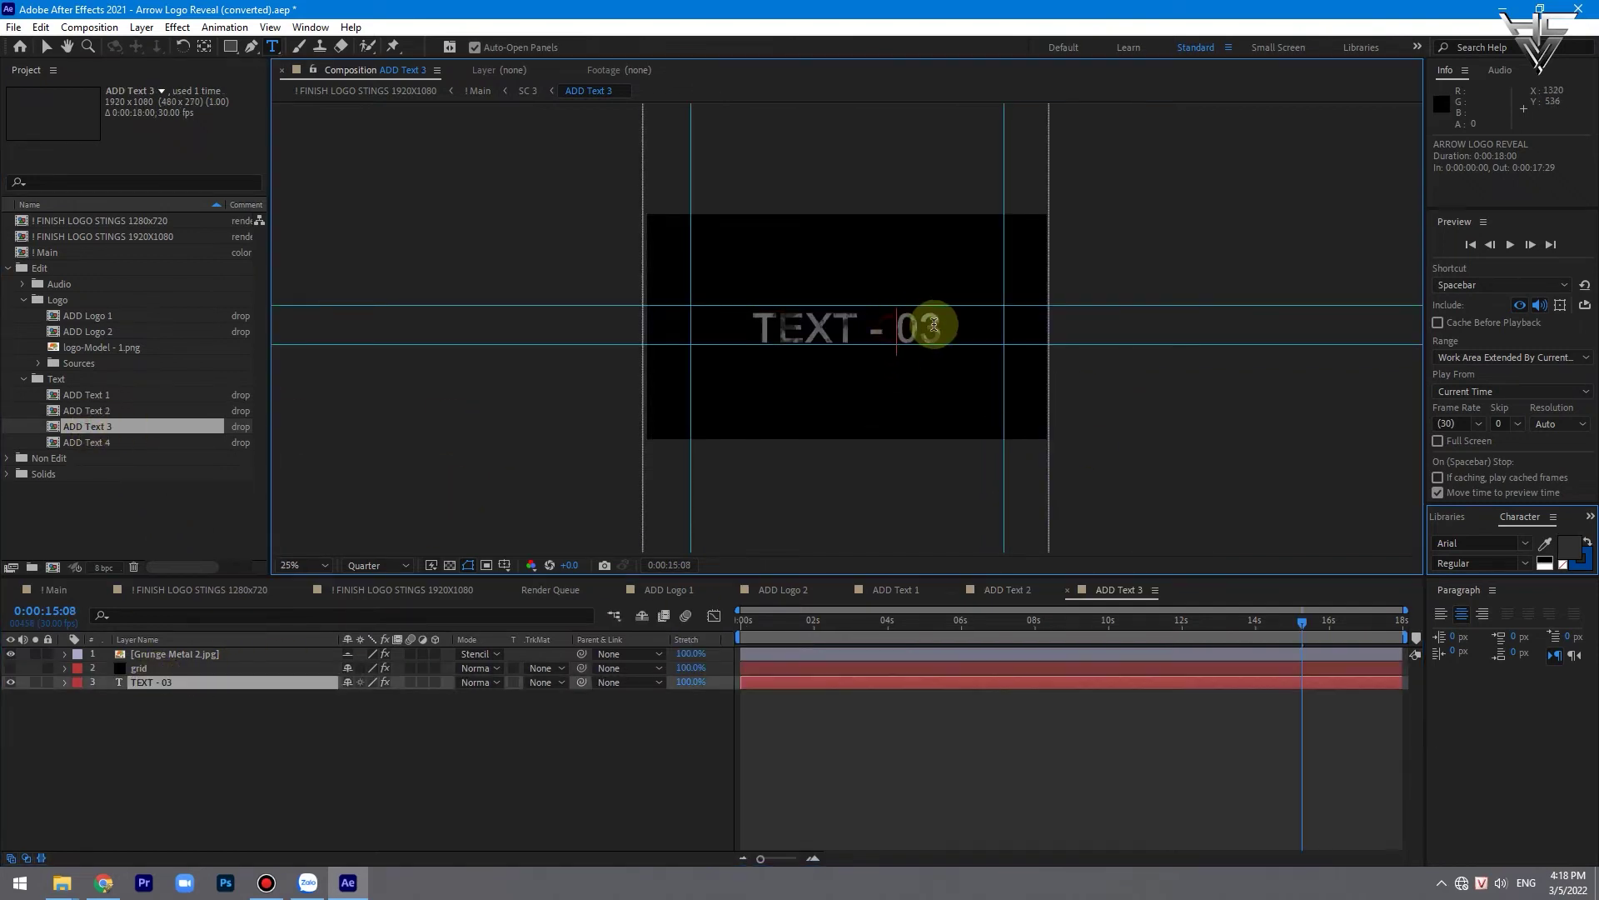
left_click_drag(940, 324, 729, 325)
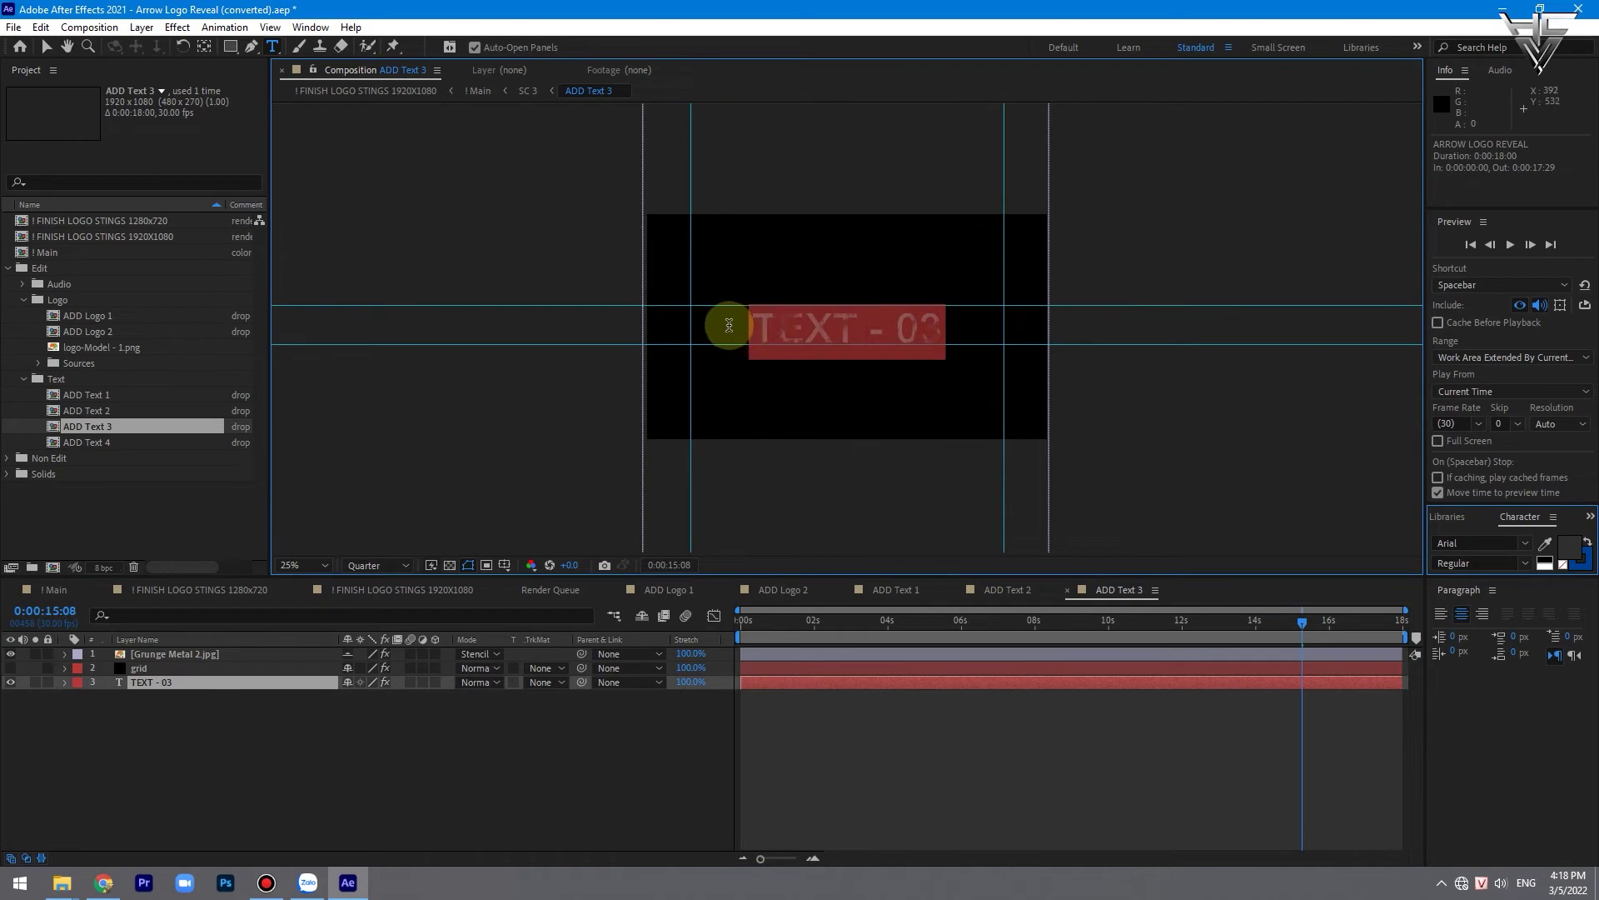
type("ĐA")
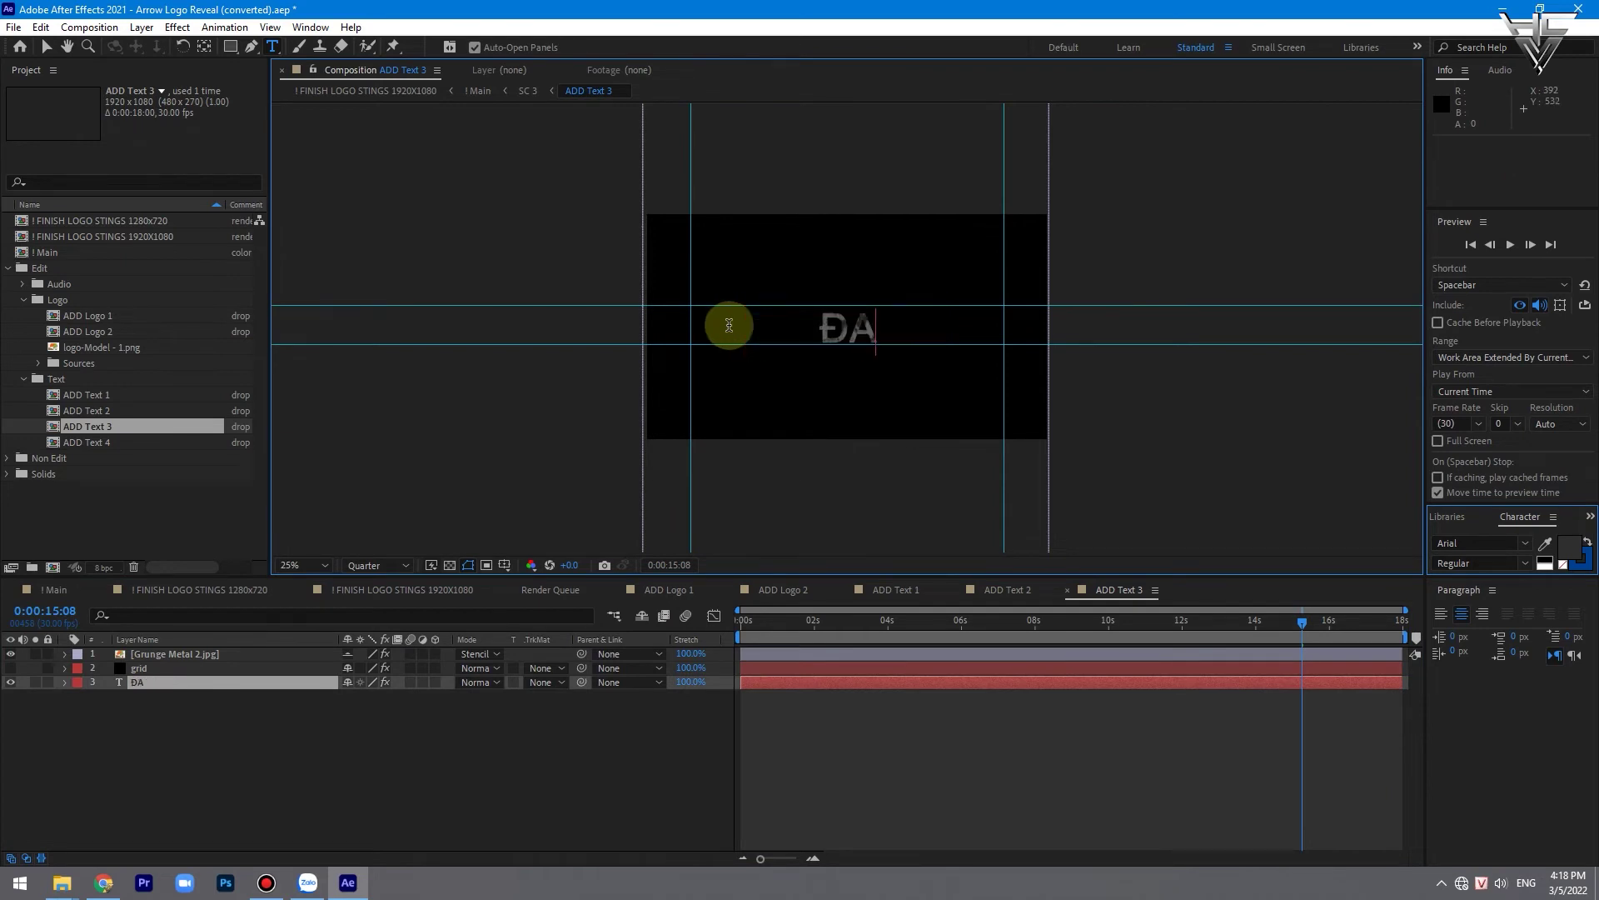
type("ME")
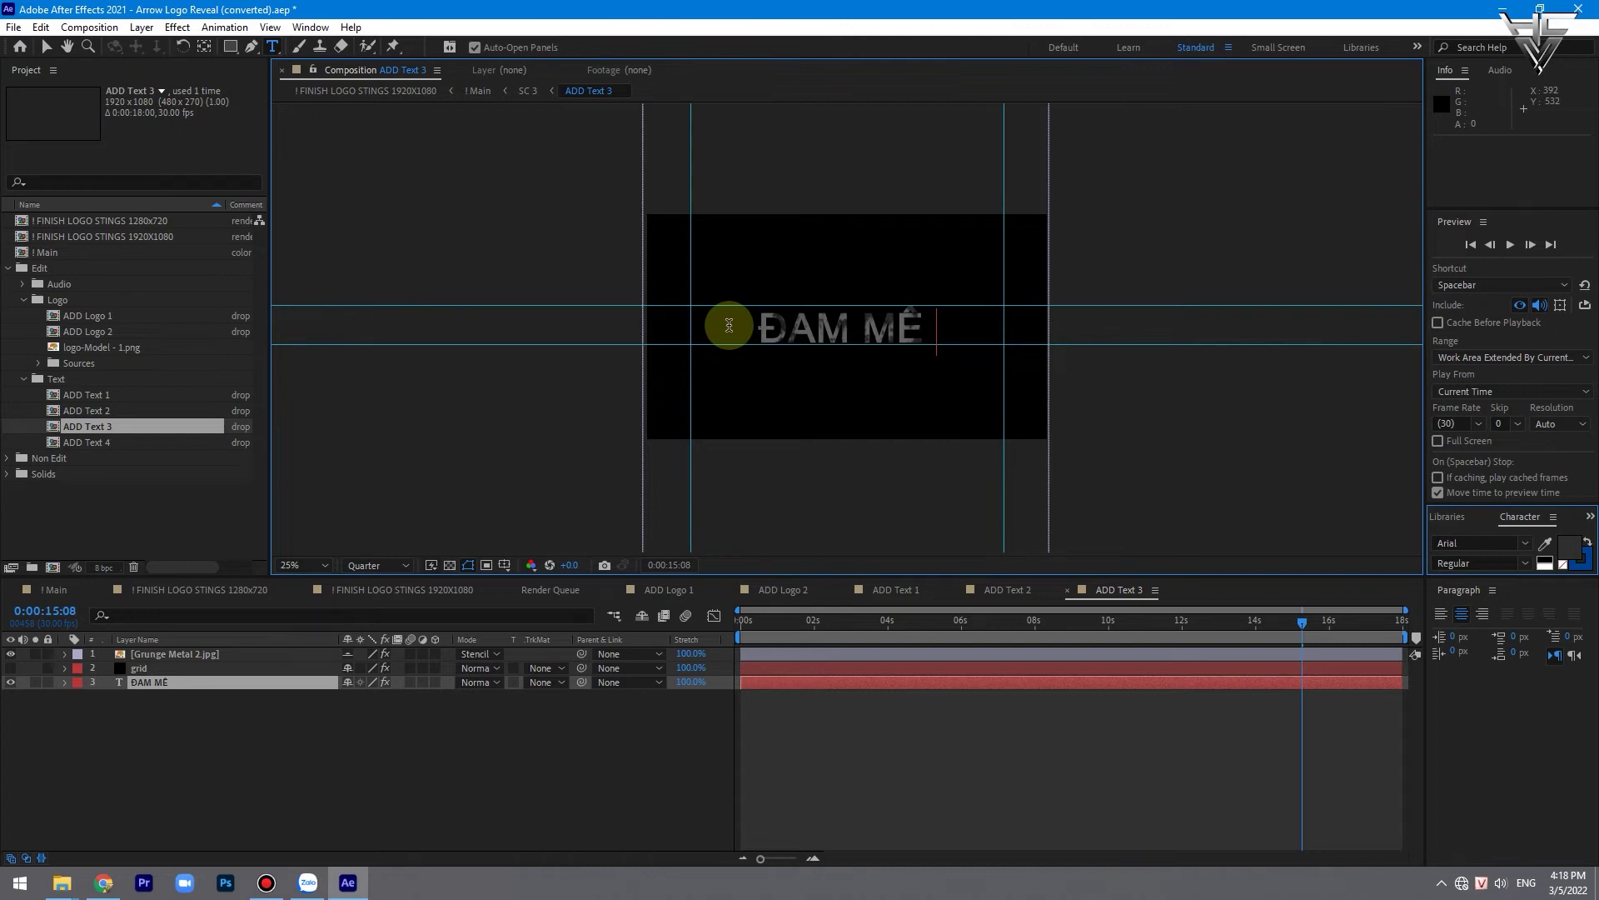
type(" & C")
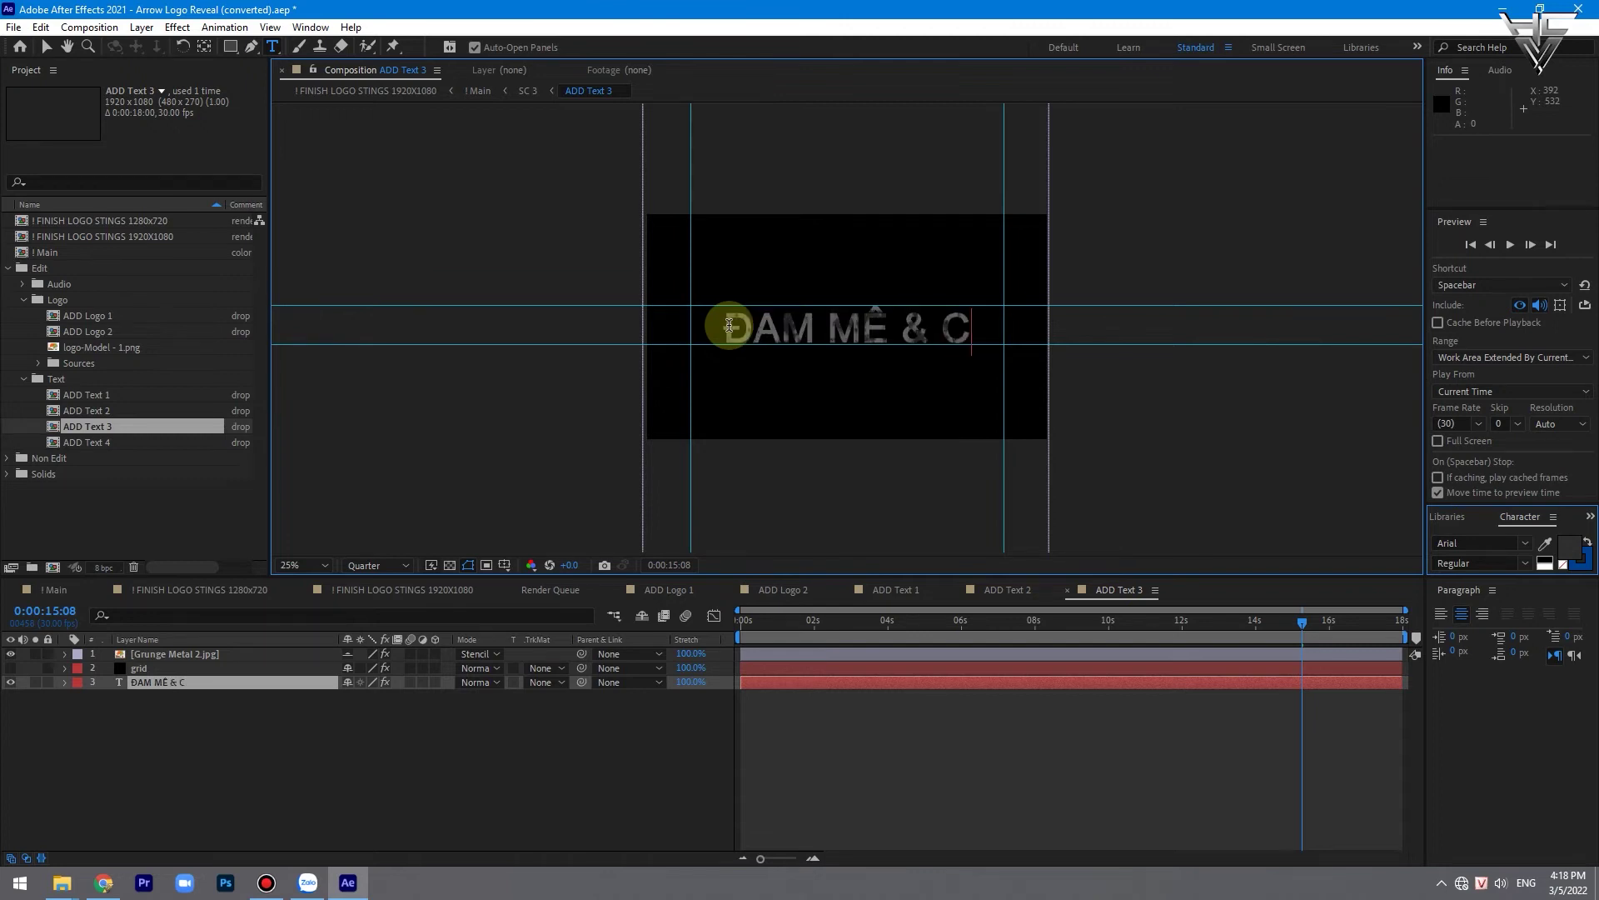
type("HIA SẺ")
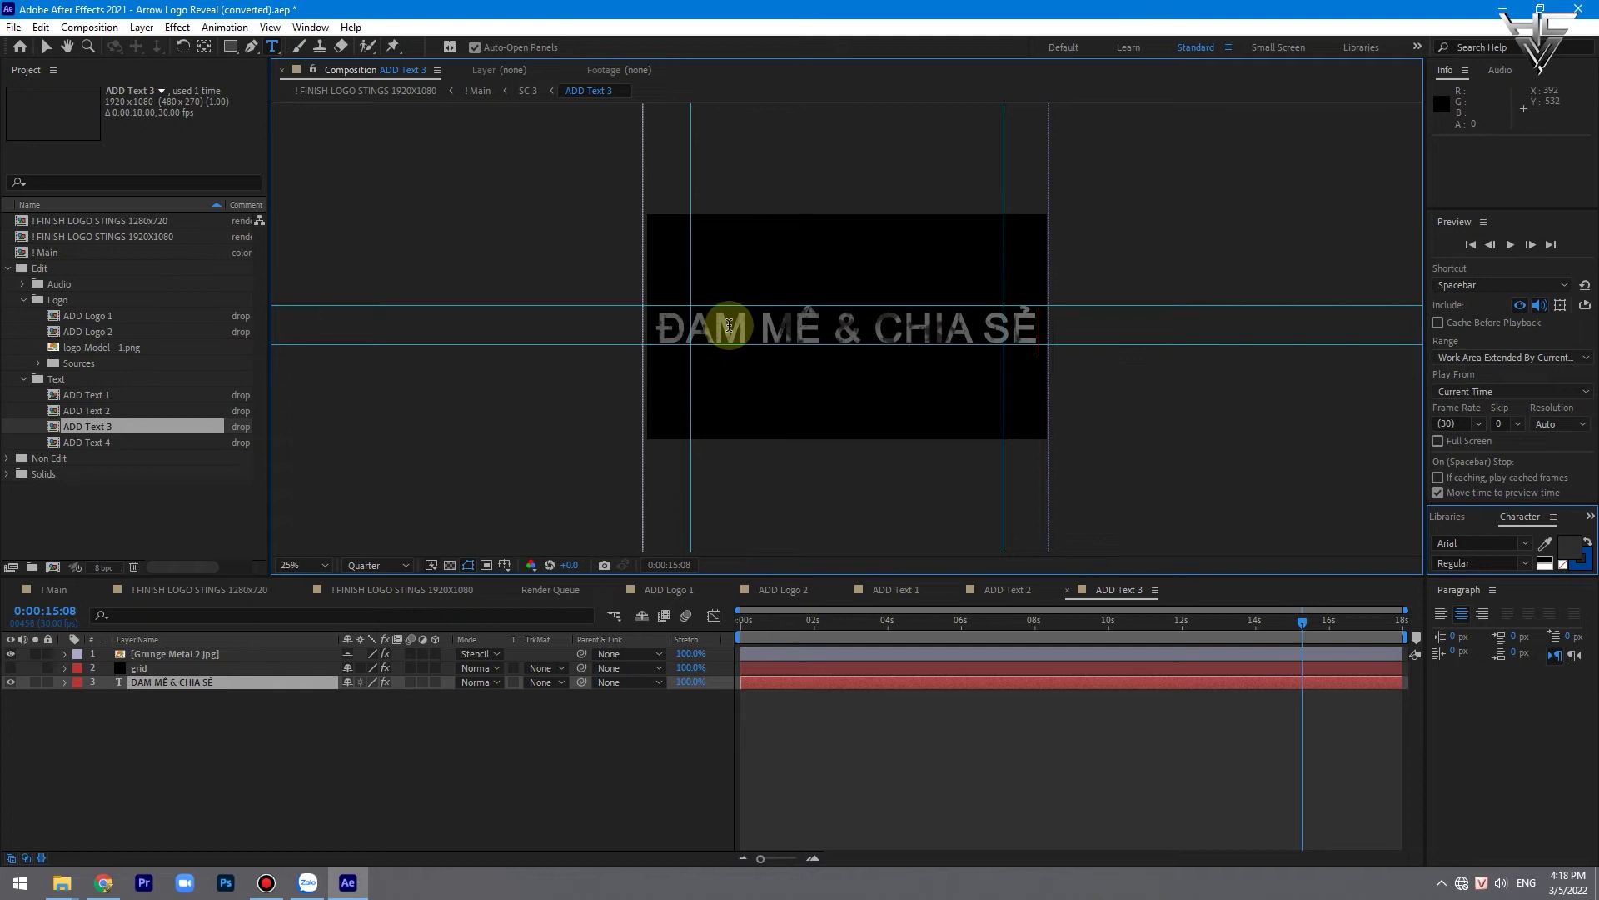
Step: Replace the TEXT - 04 placeholder in ADD Text 4 with the author's name, then return to Main
double_click(68, 446)
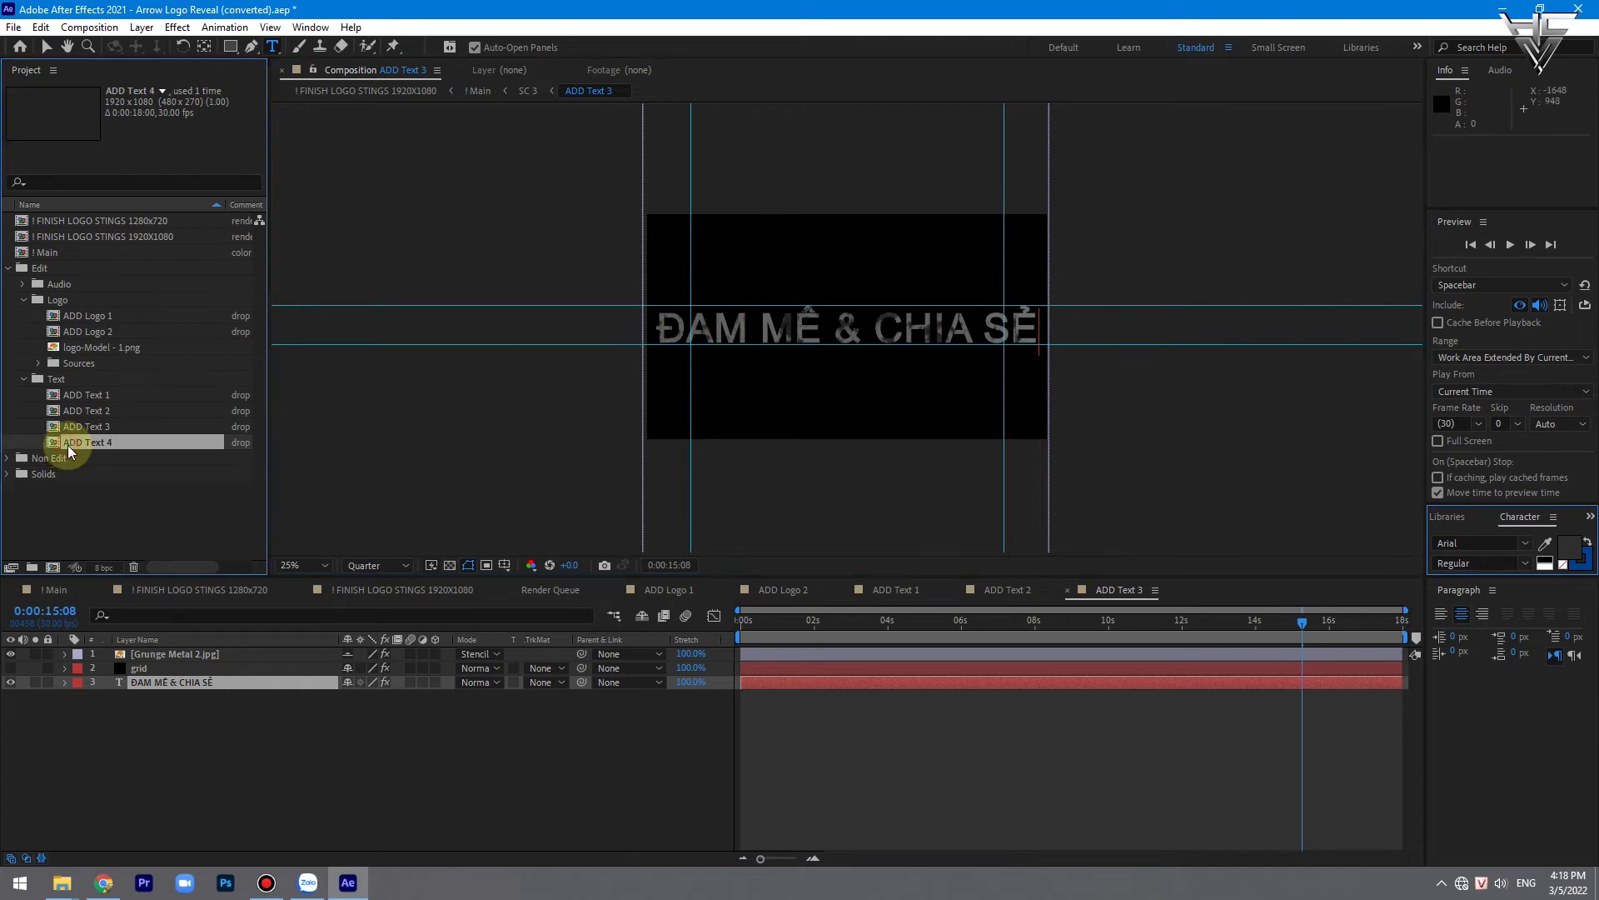
left_click(831, 352)
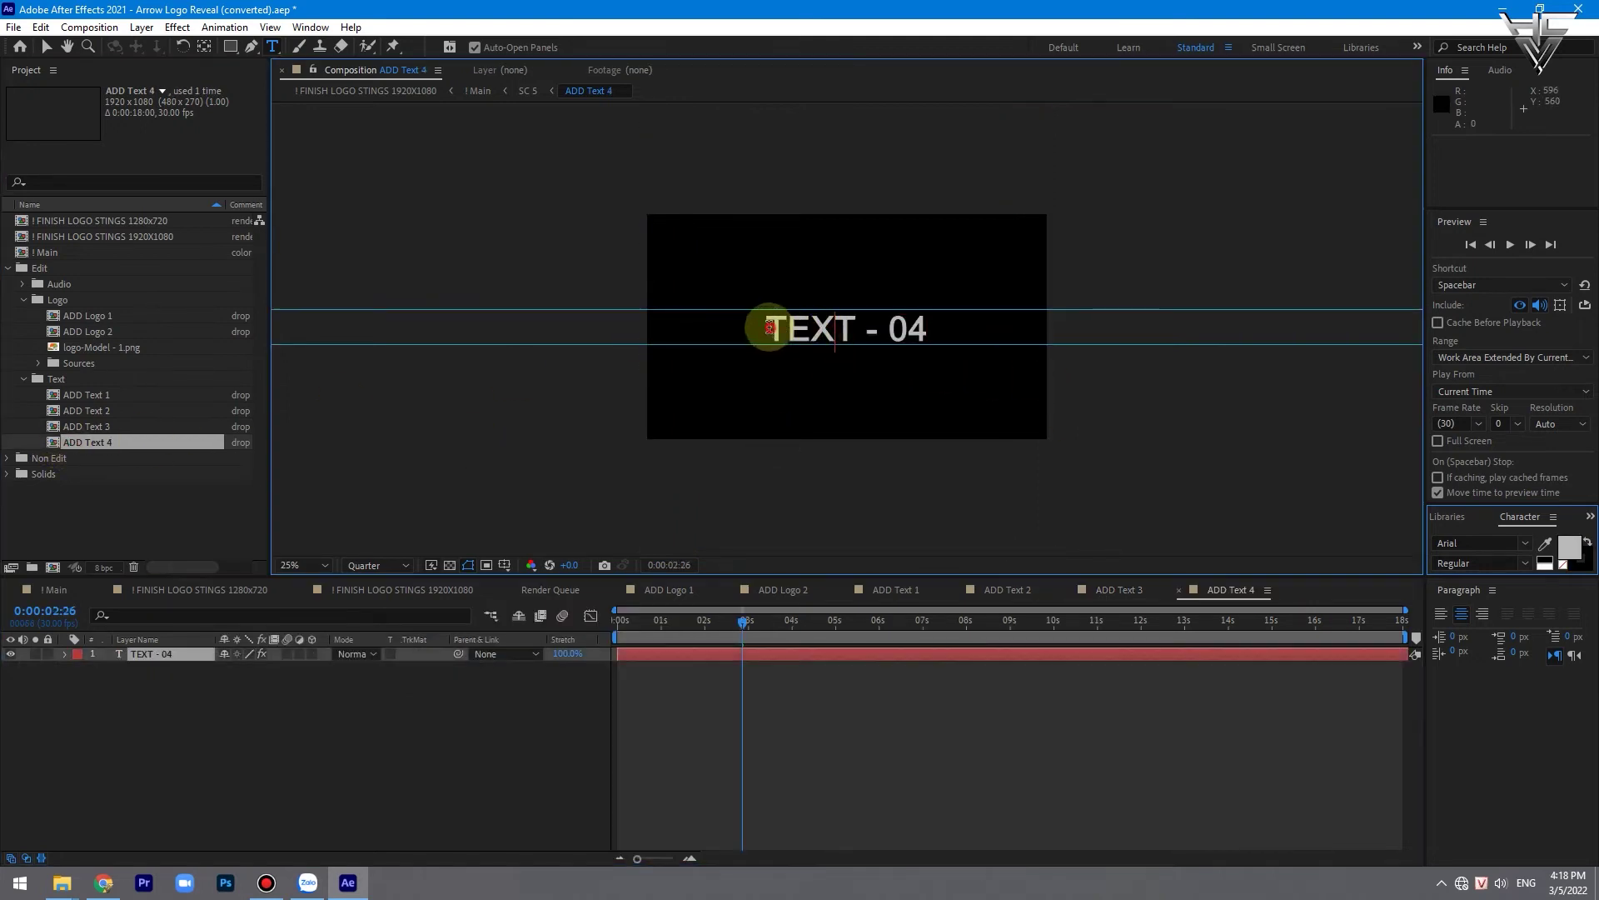
left_click_drag(764, 329, 1100, 381)
type("CUONGWF H")
type("OA")
type("NG HOÀNG")
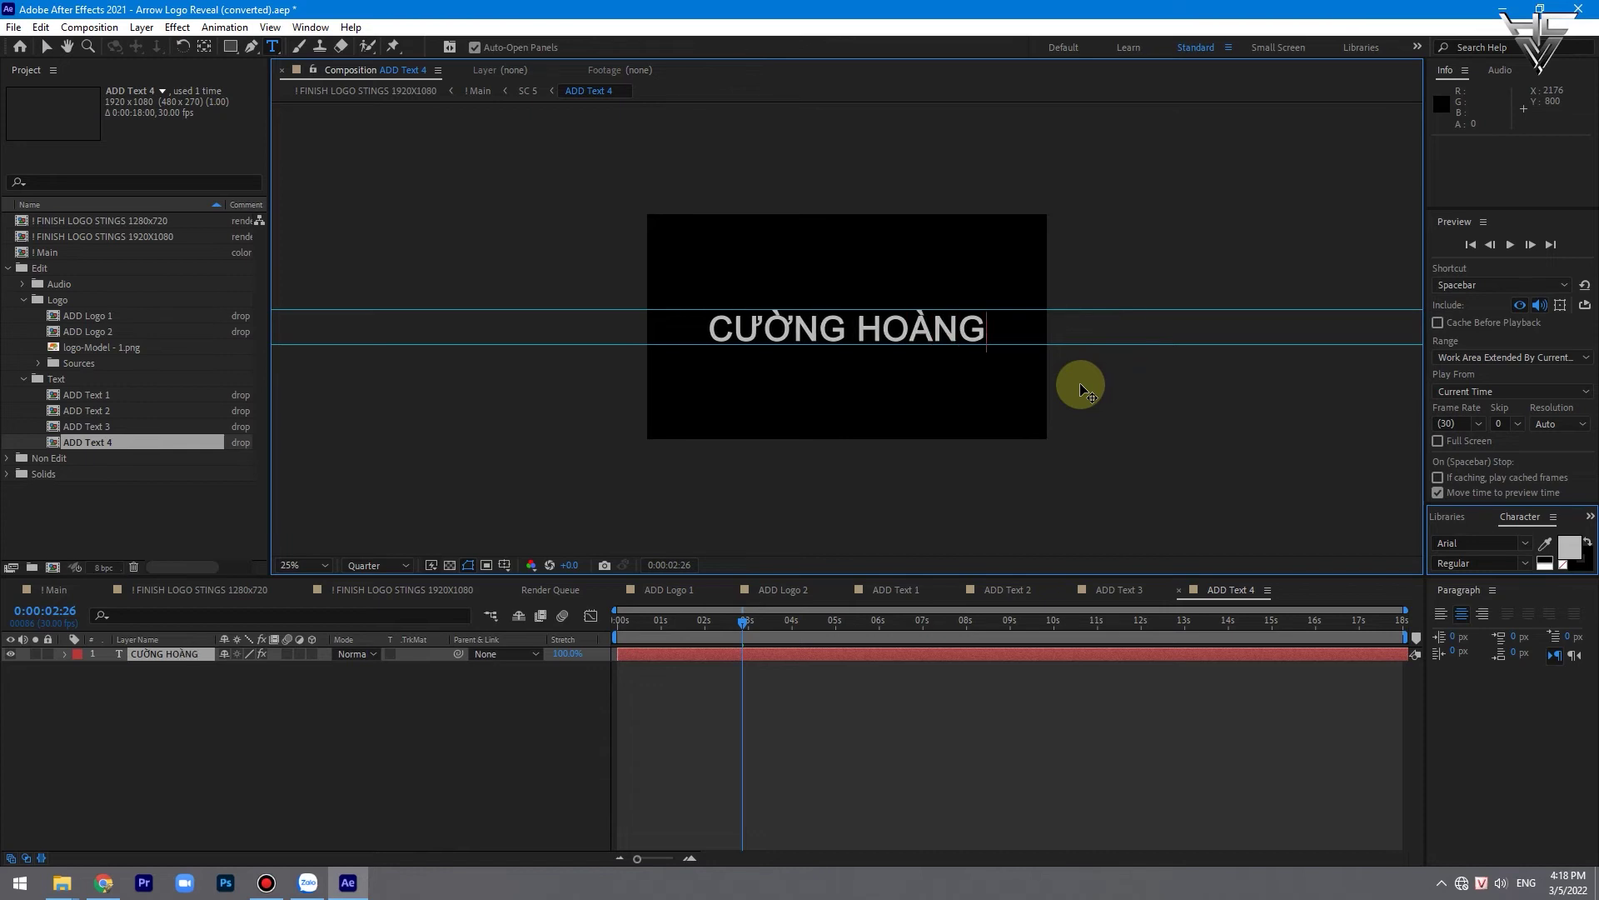
left_click(55, 591)
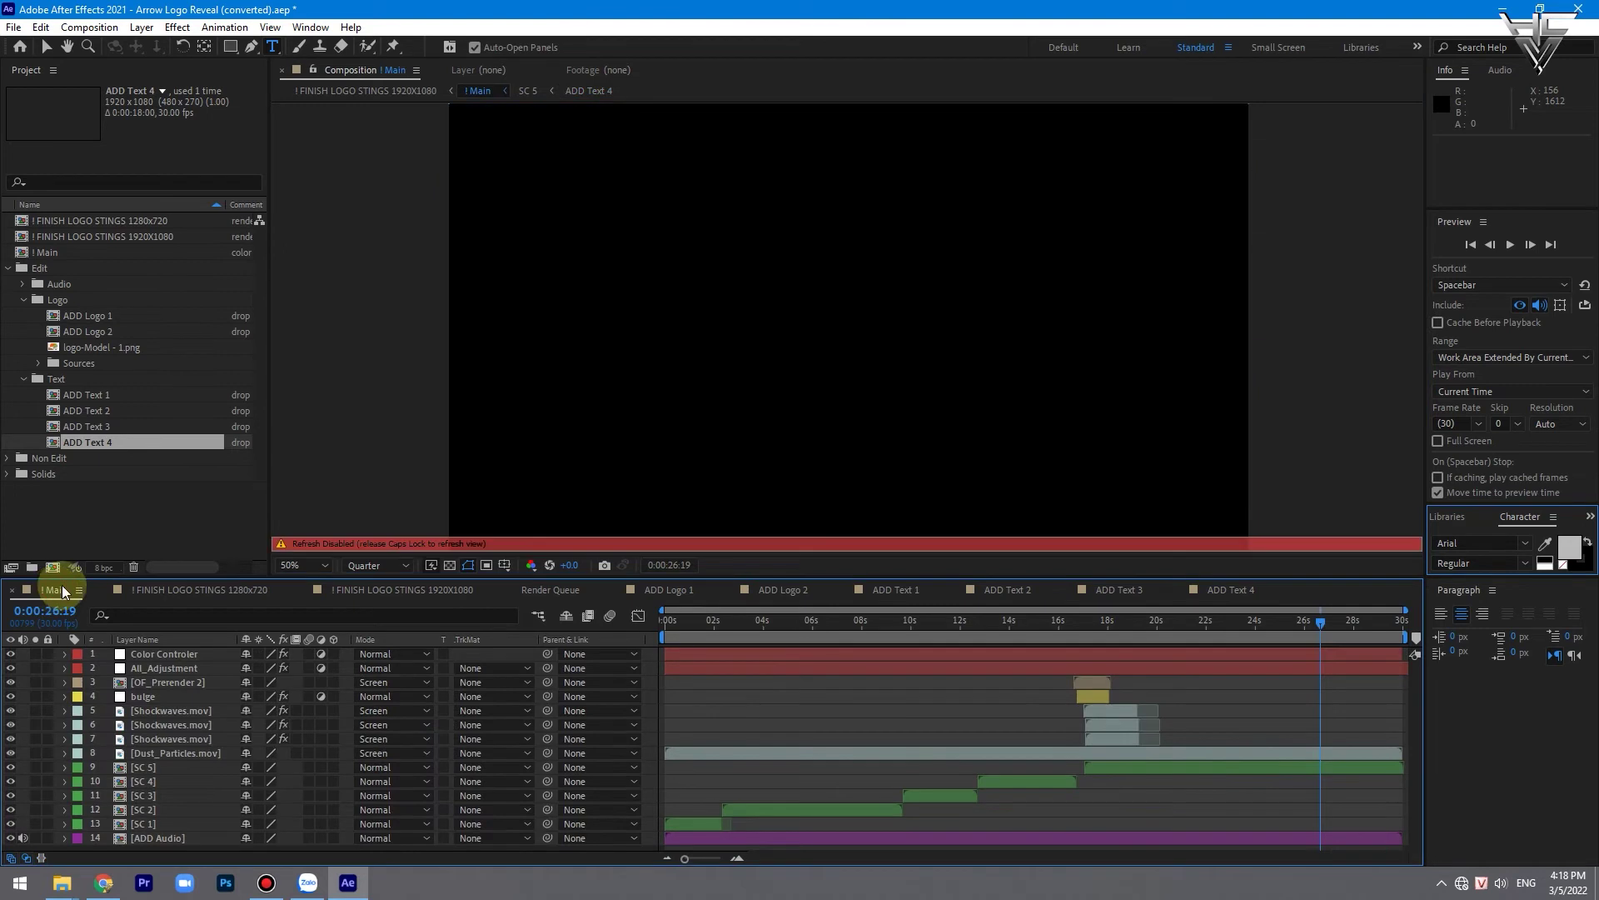
Step: Preview the ! Main composition from 0:00:00:00 to check the HCV logo and CƯỜNG HOÀNG title
left_click_drag(1321, 621, 553, 621)
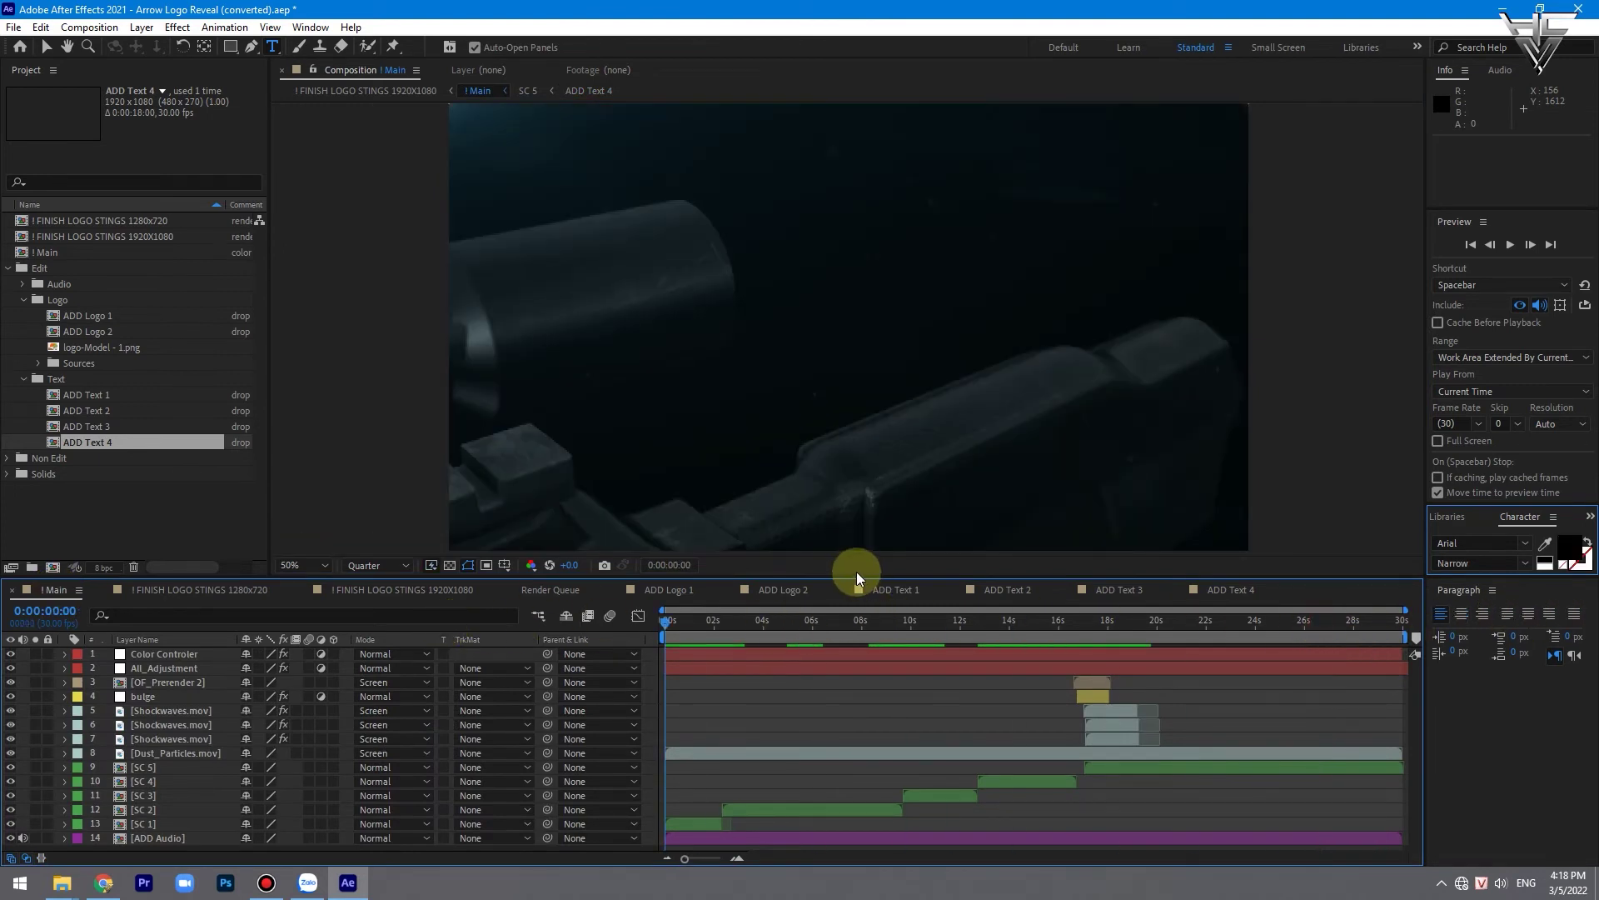
key("space")
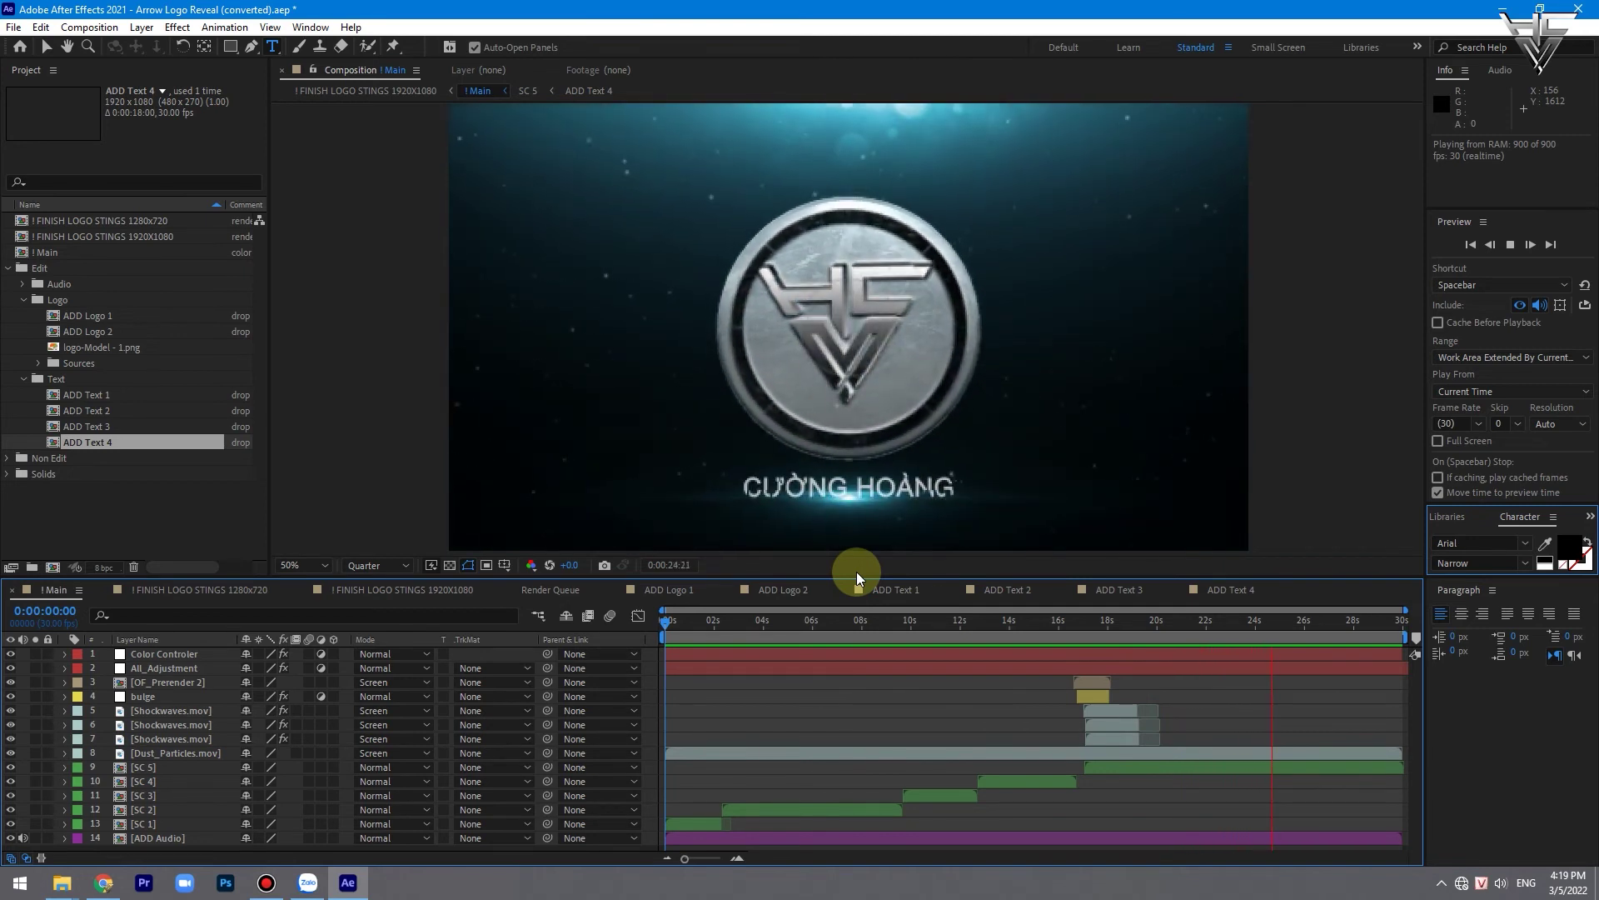
key("space")
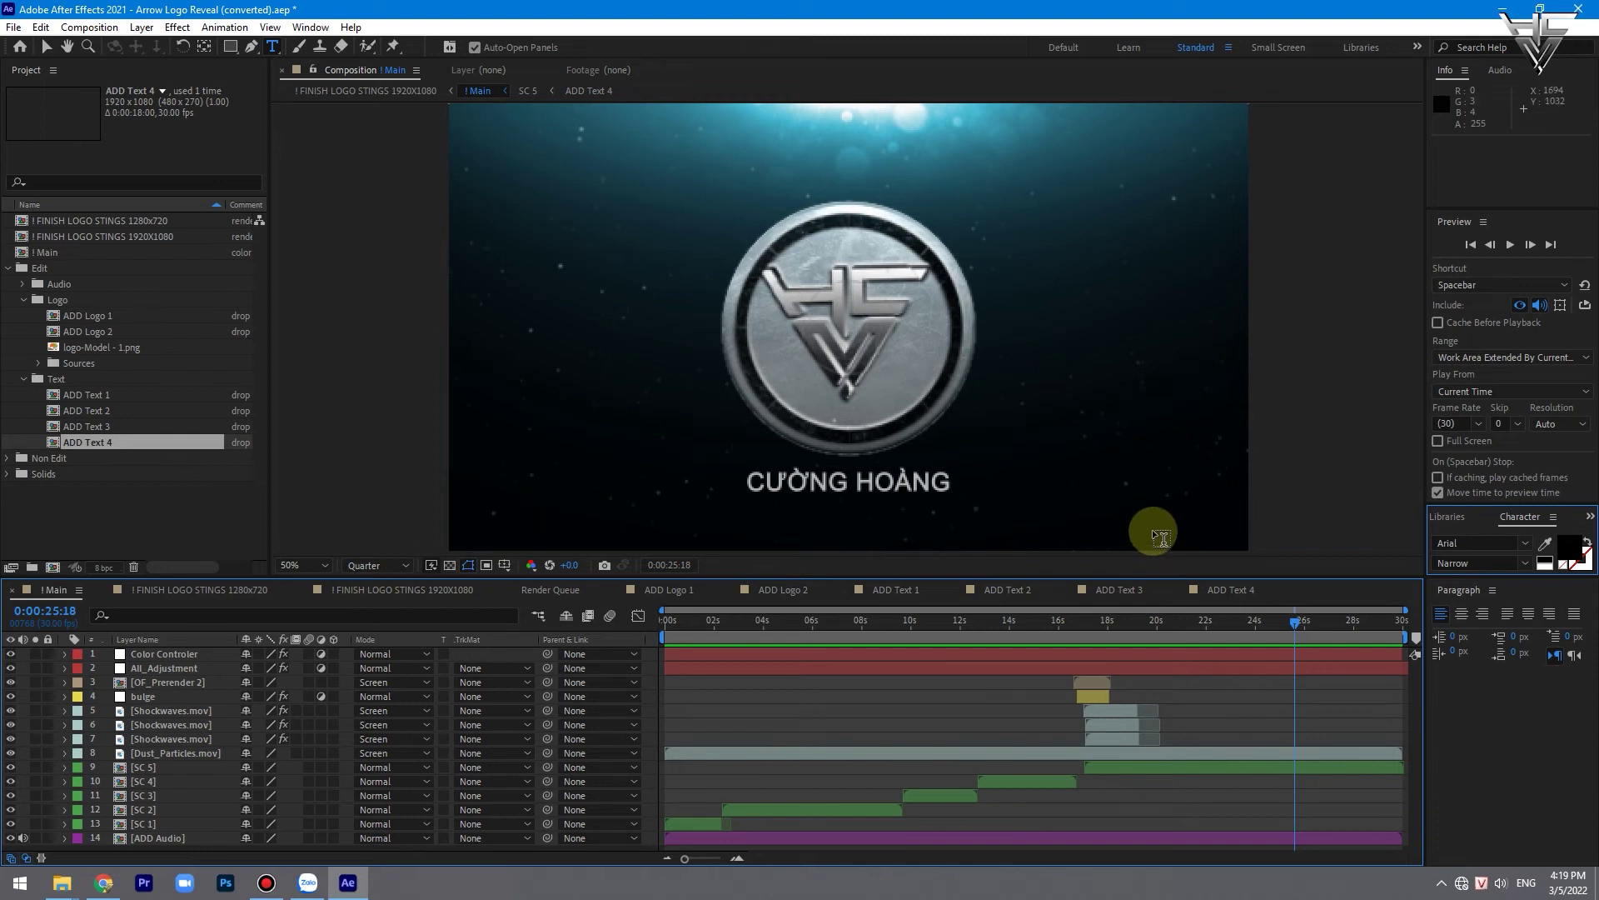
left_click(13, 28)
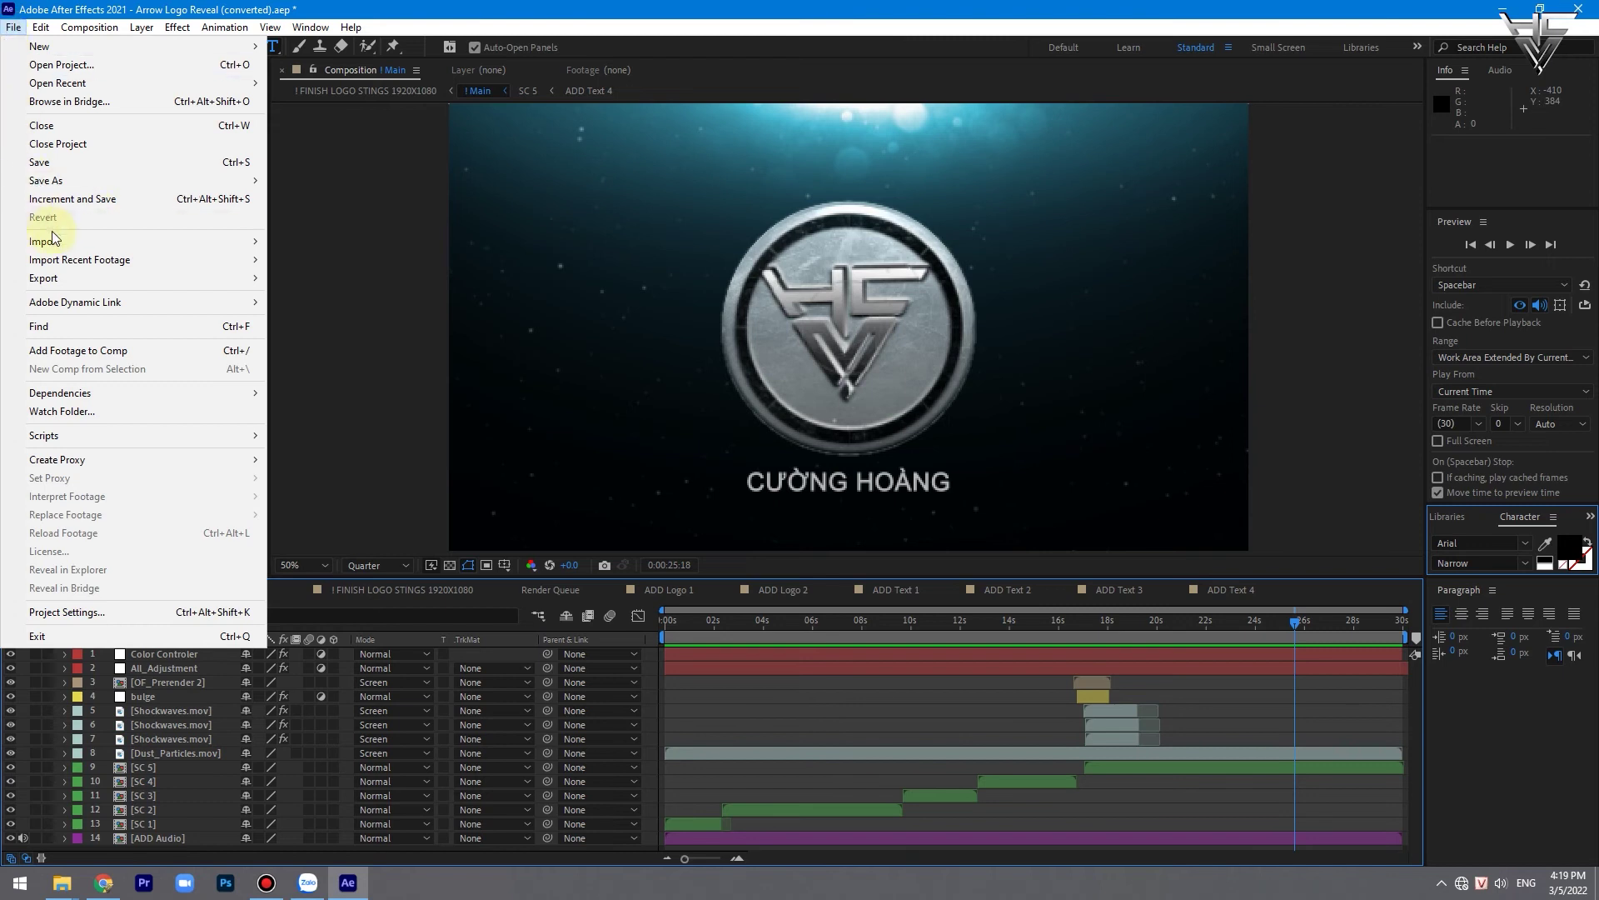
Step: Use File > Export > Add to Adobe Media Encoder Queue for the ! Main composition
mouse_move(60, 277)
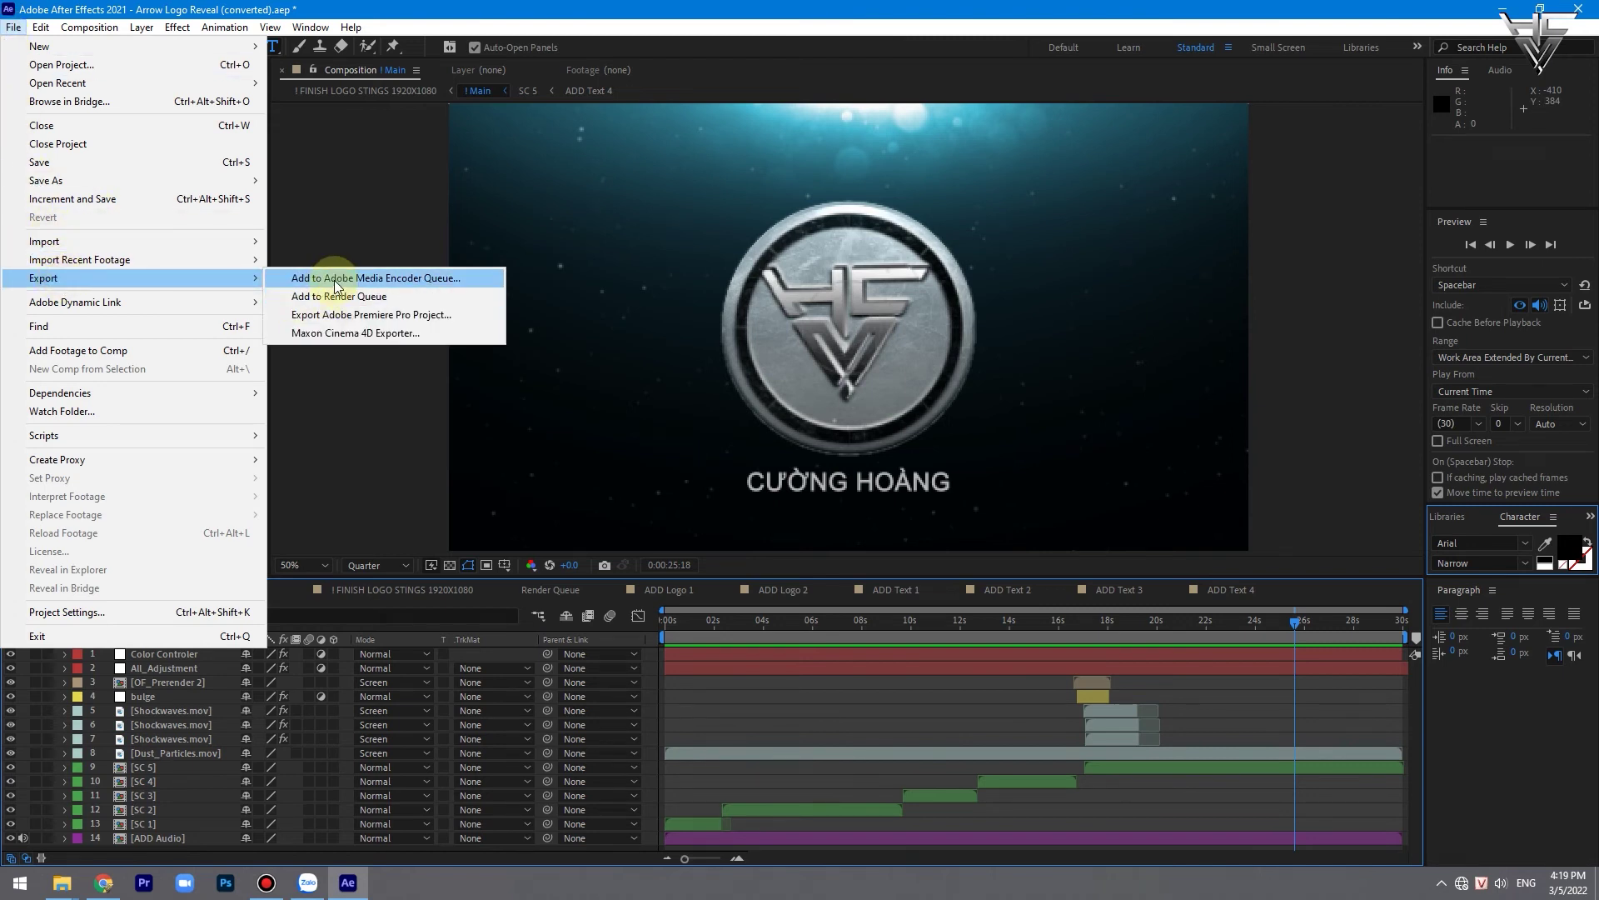
left_click(334, 284)
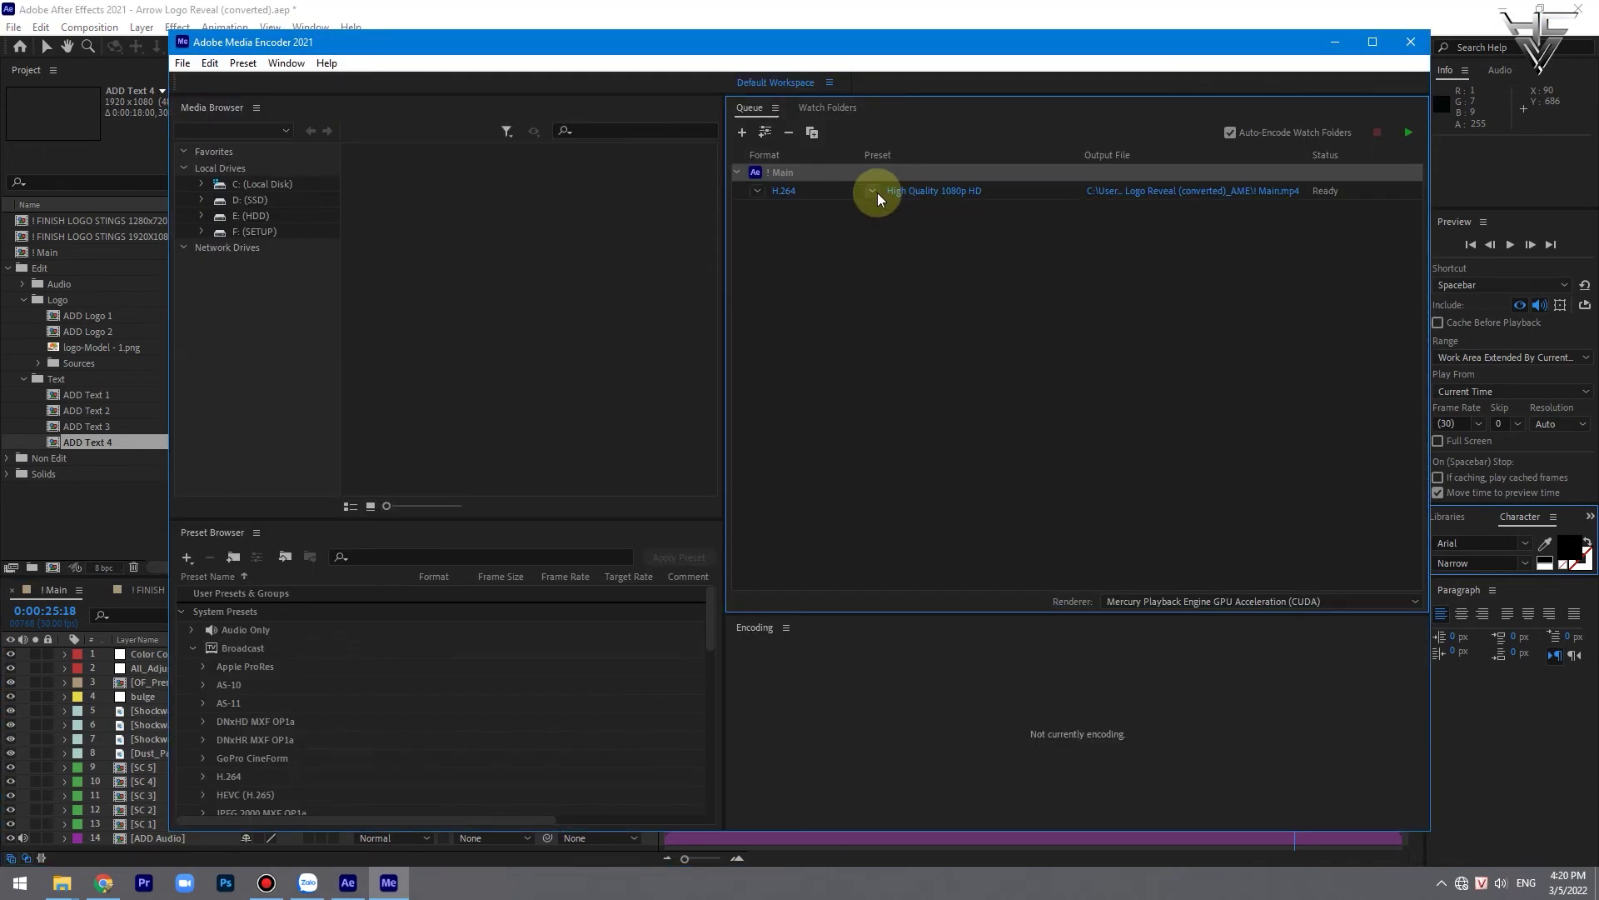
Step: Encode ! Main as H.264 with the High Quality 2160p 4K preset and run the queue
left_click(875, 191)
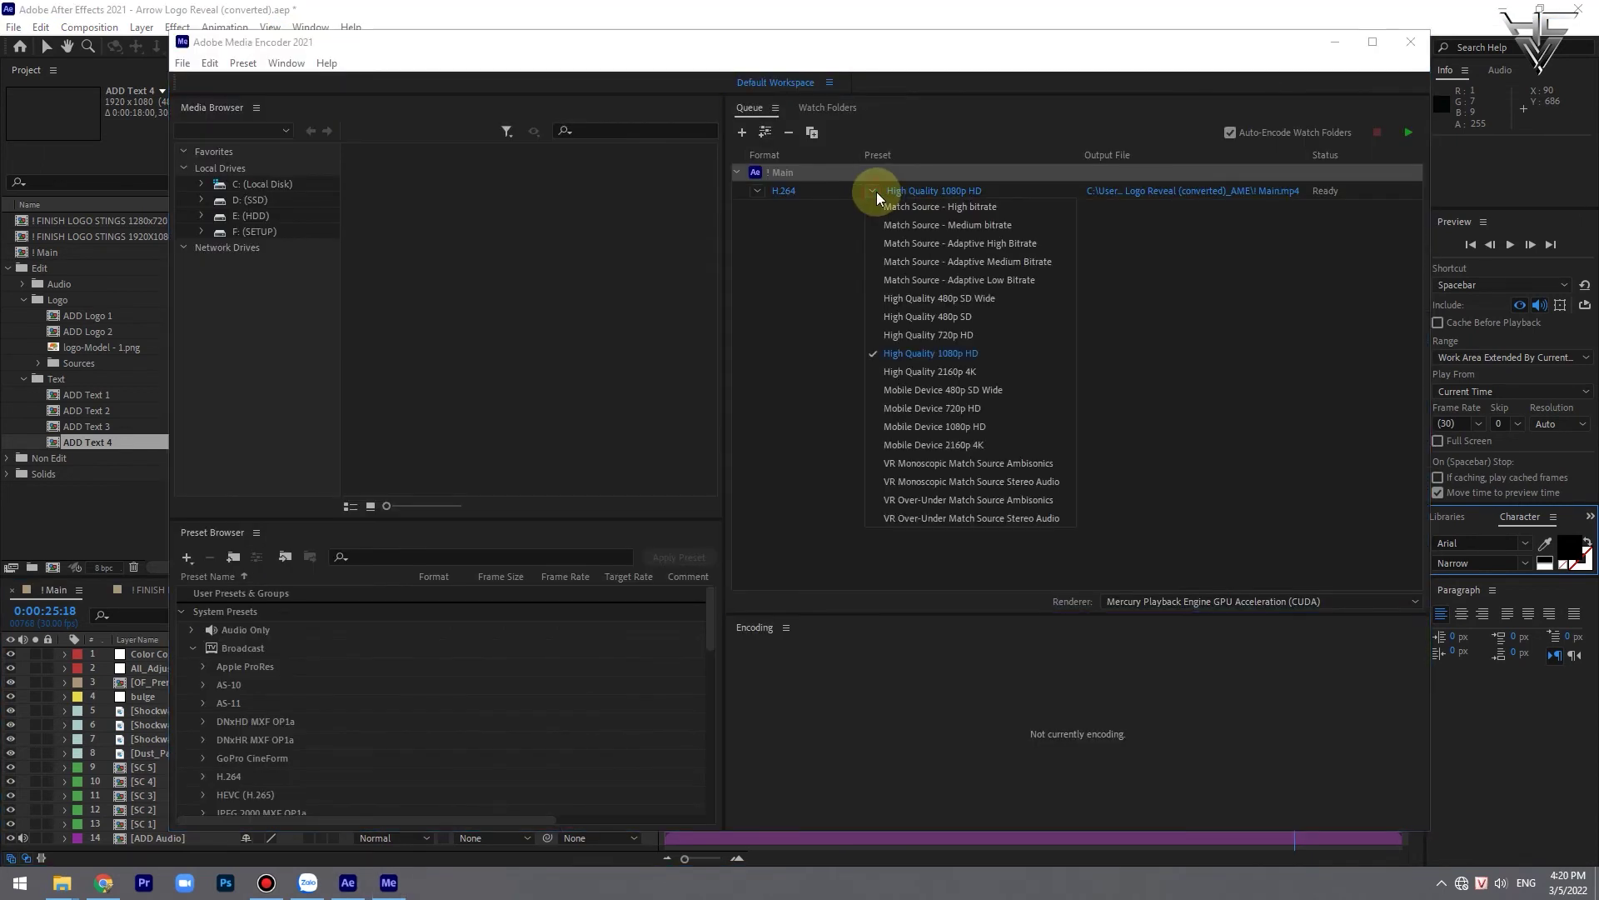
left_click(958, 372)
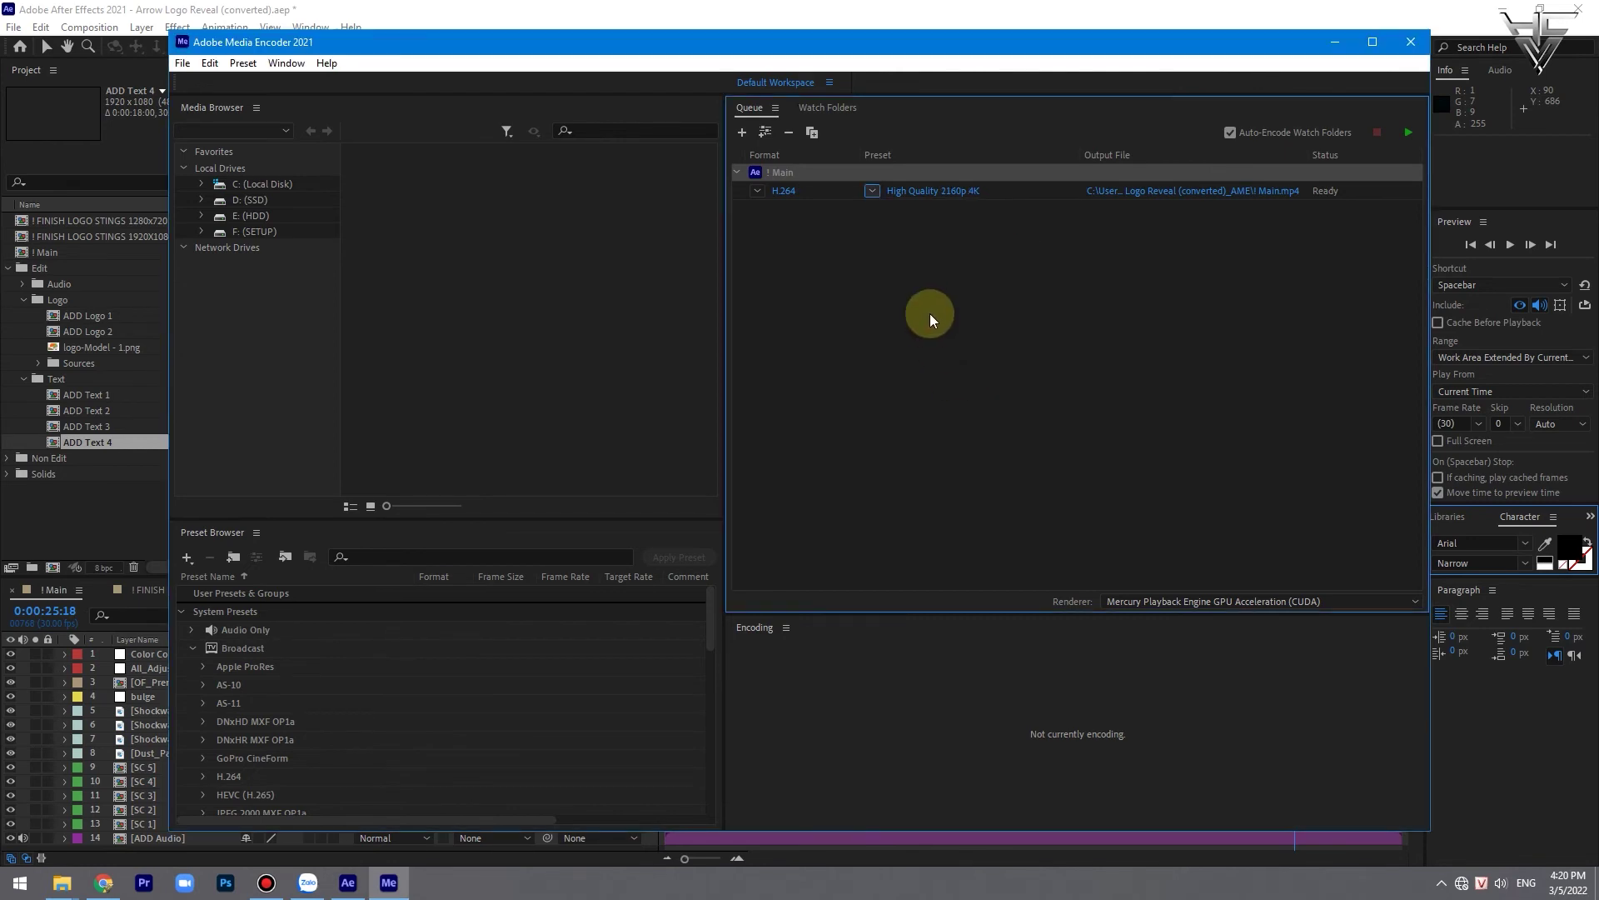
left_click(1406, 133)
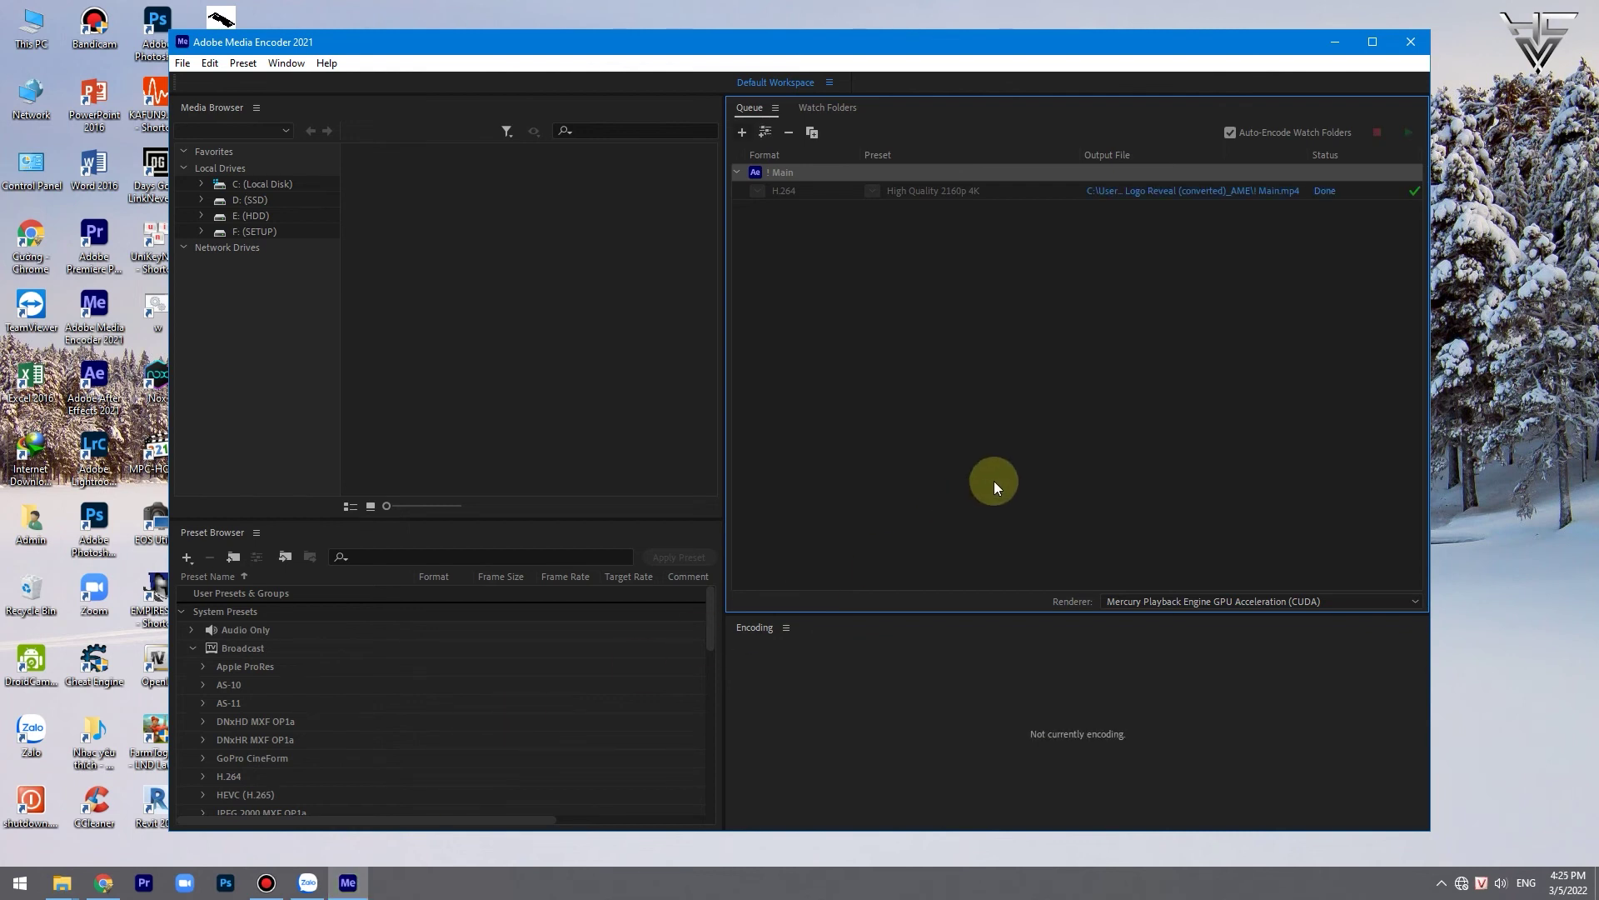
Step: Open the output folder and play ! Main.mp4 in Windows Media Player
left_click(1268, 193)
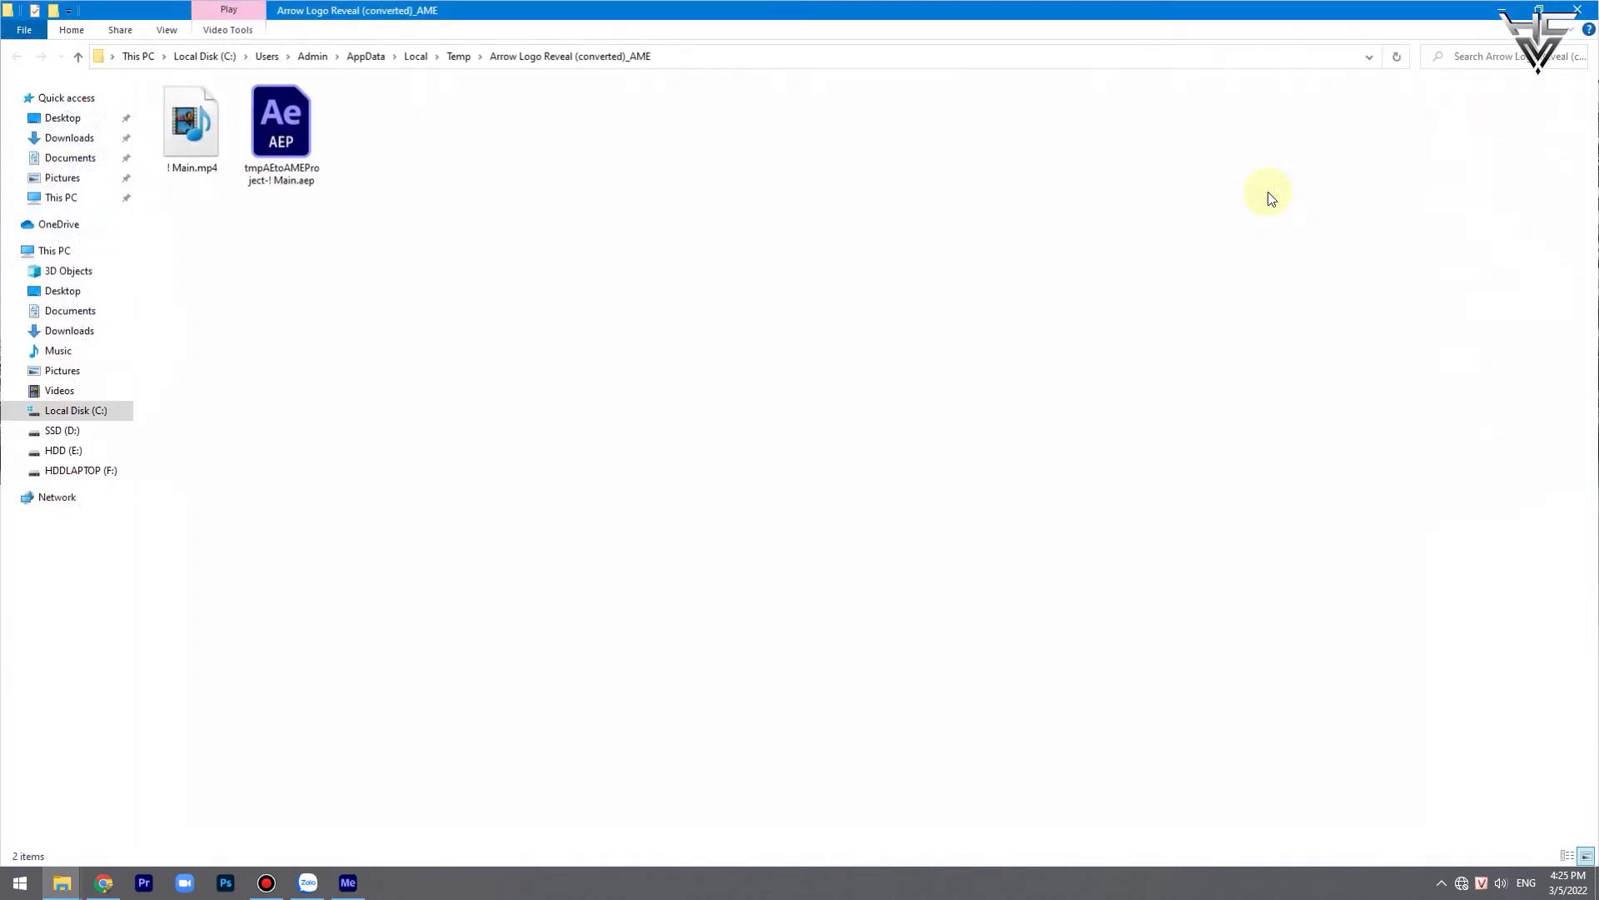
right_click(185, 133)
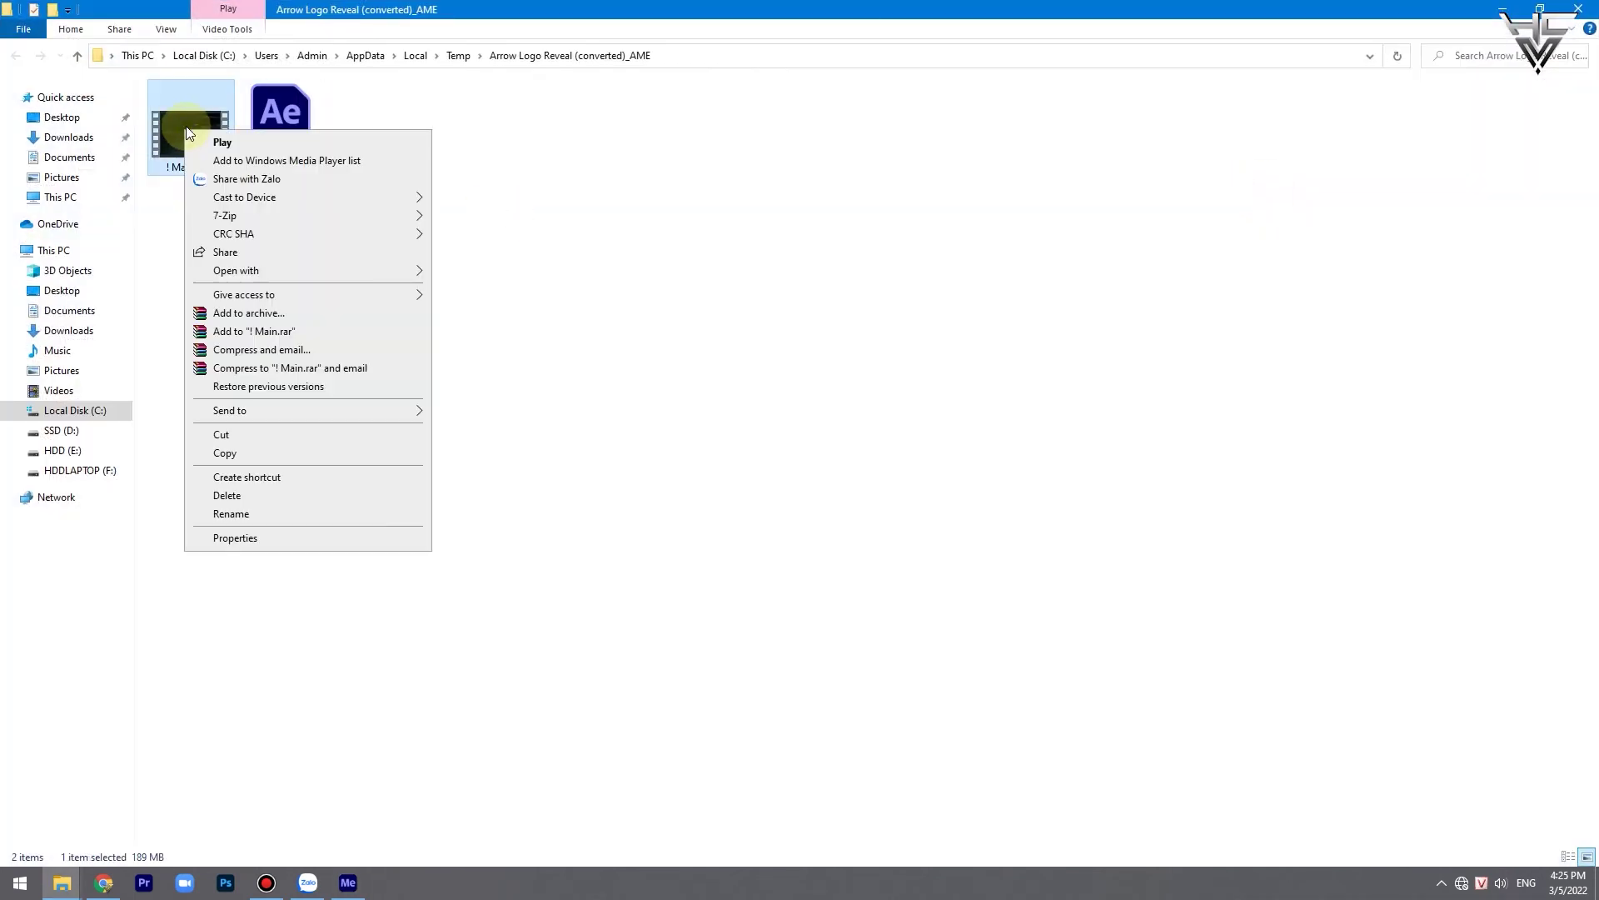
left_click(200, 146)
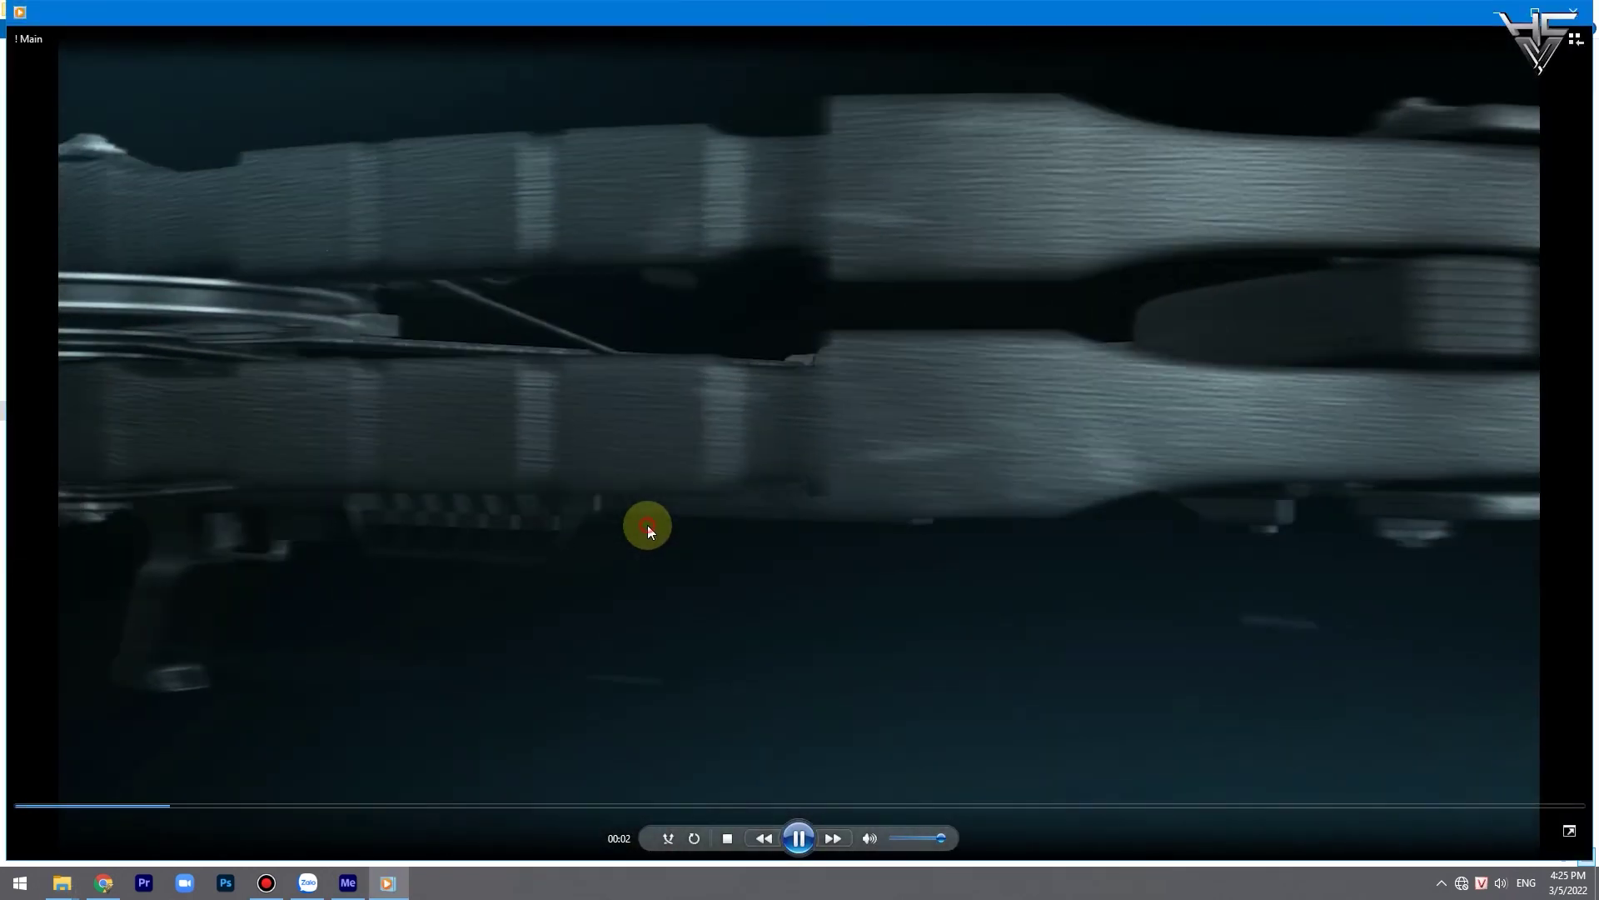
Step: Watch ! Main.mp4 full screen, return to windowed view, and close Windows Media Player
double_click(648, 526)
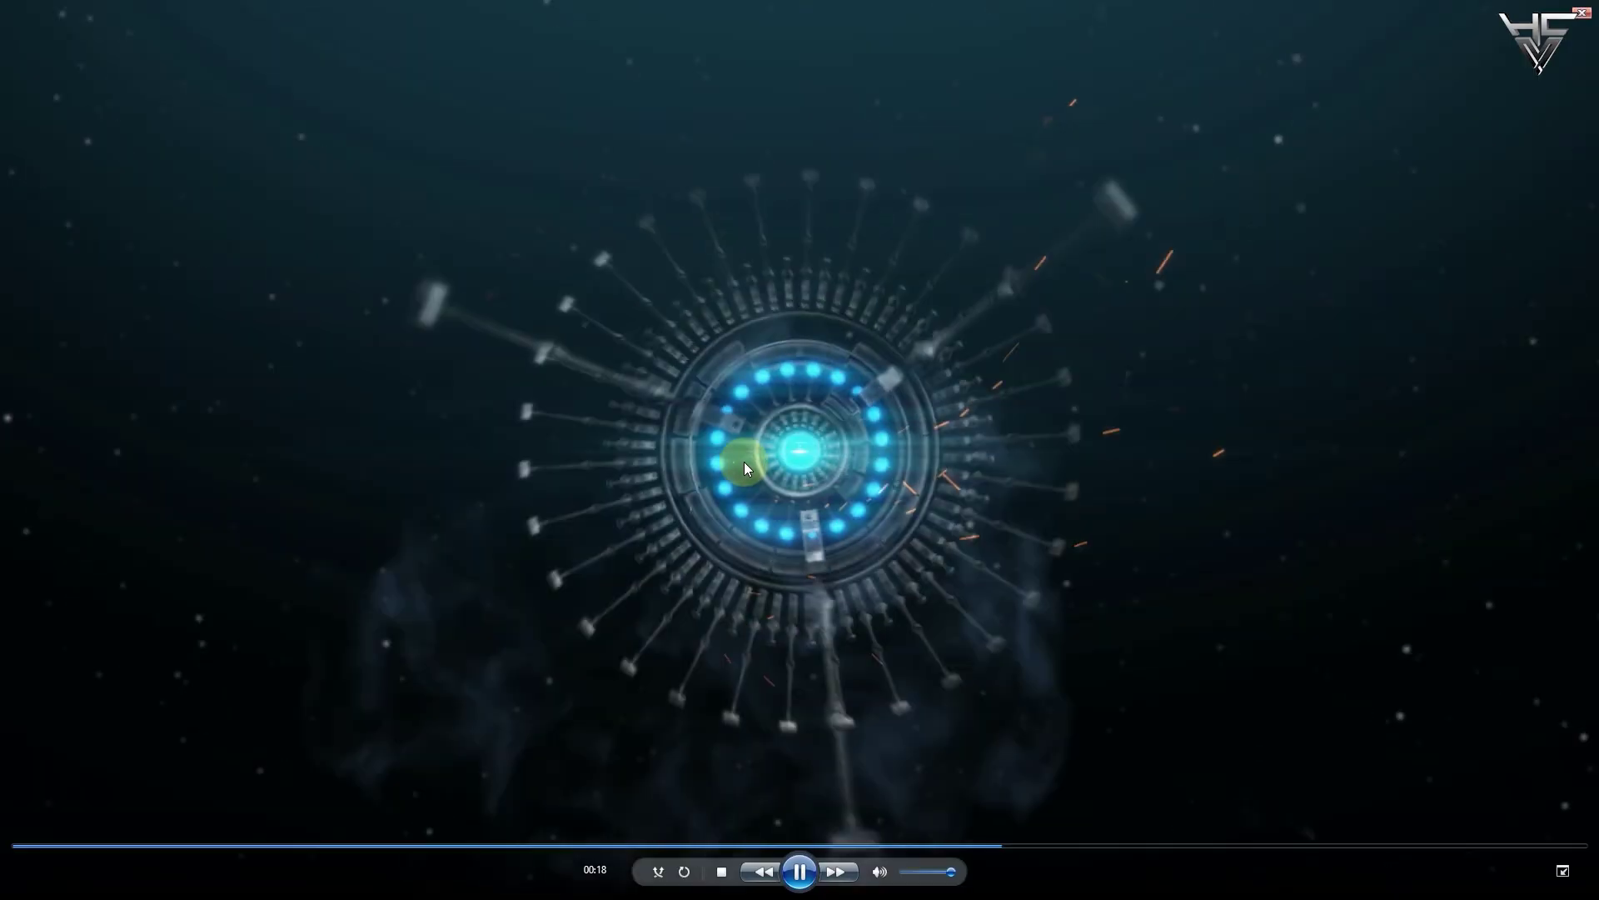
double_click(743, 462)
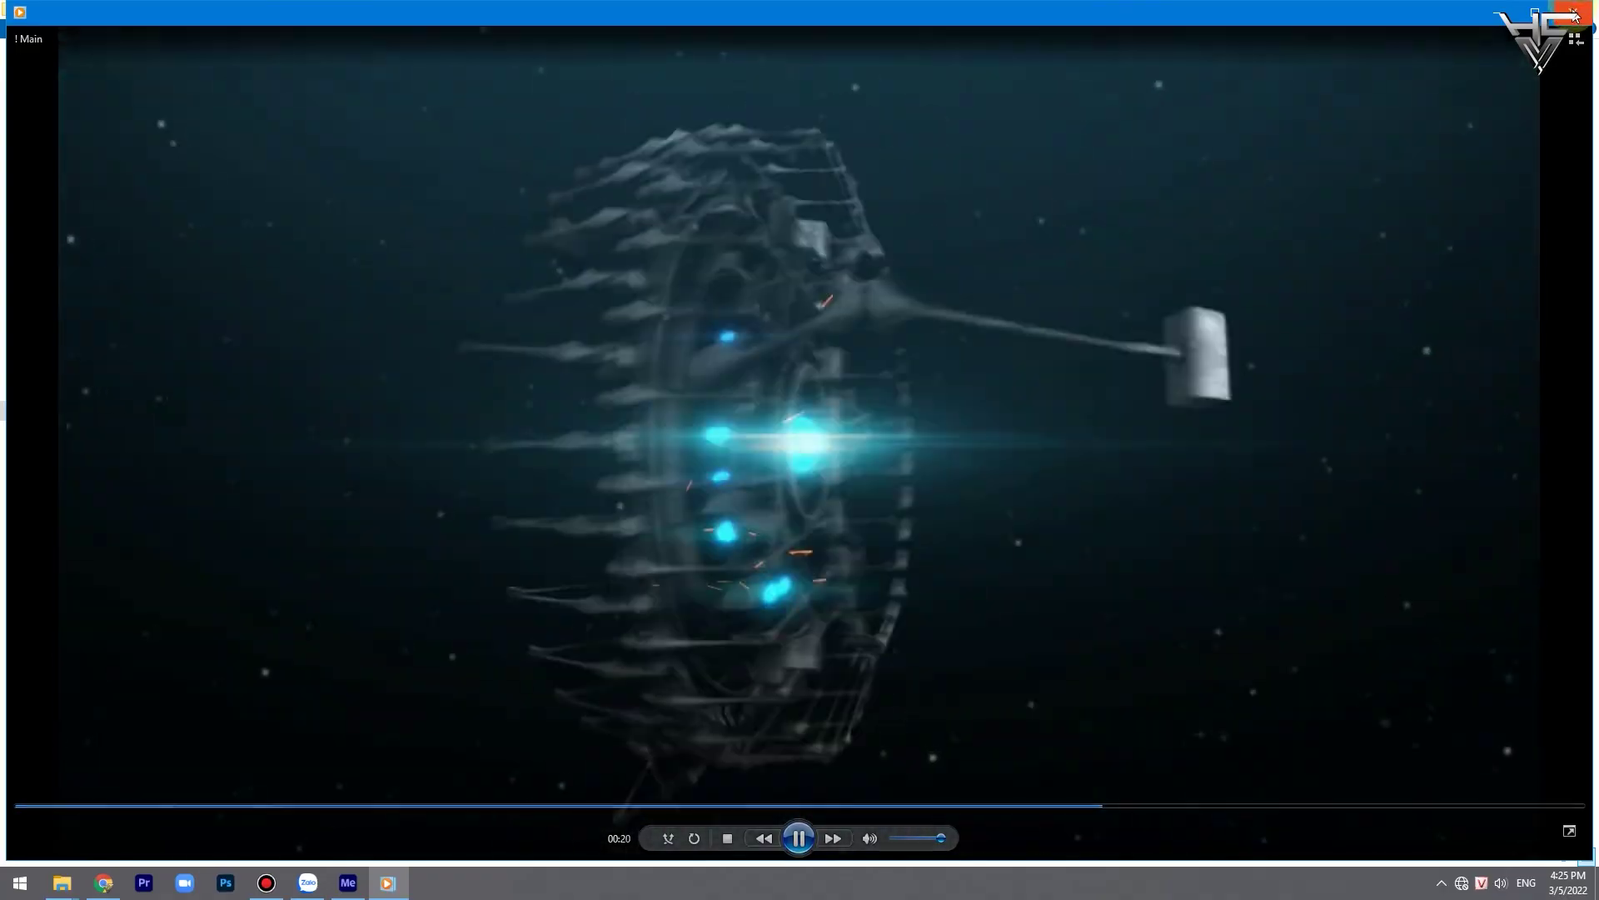
left_click(1570, 6)
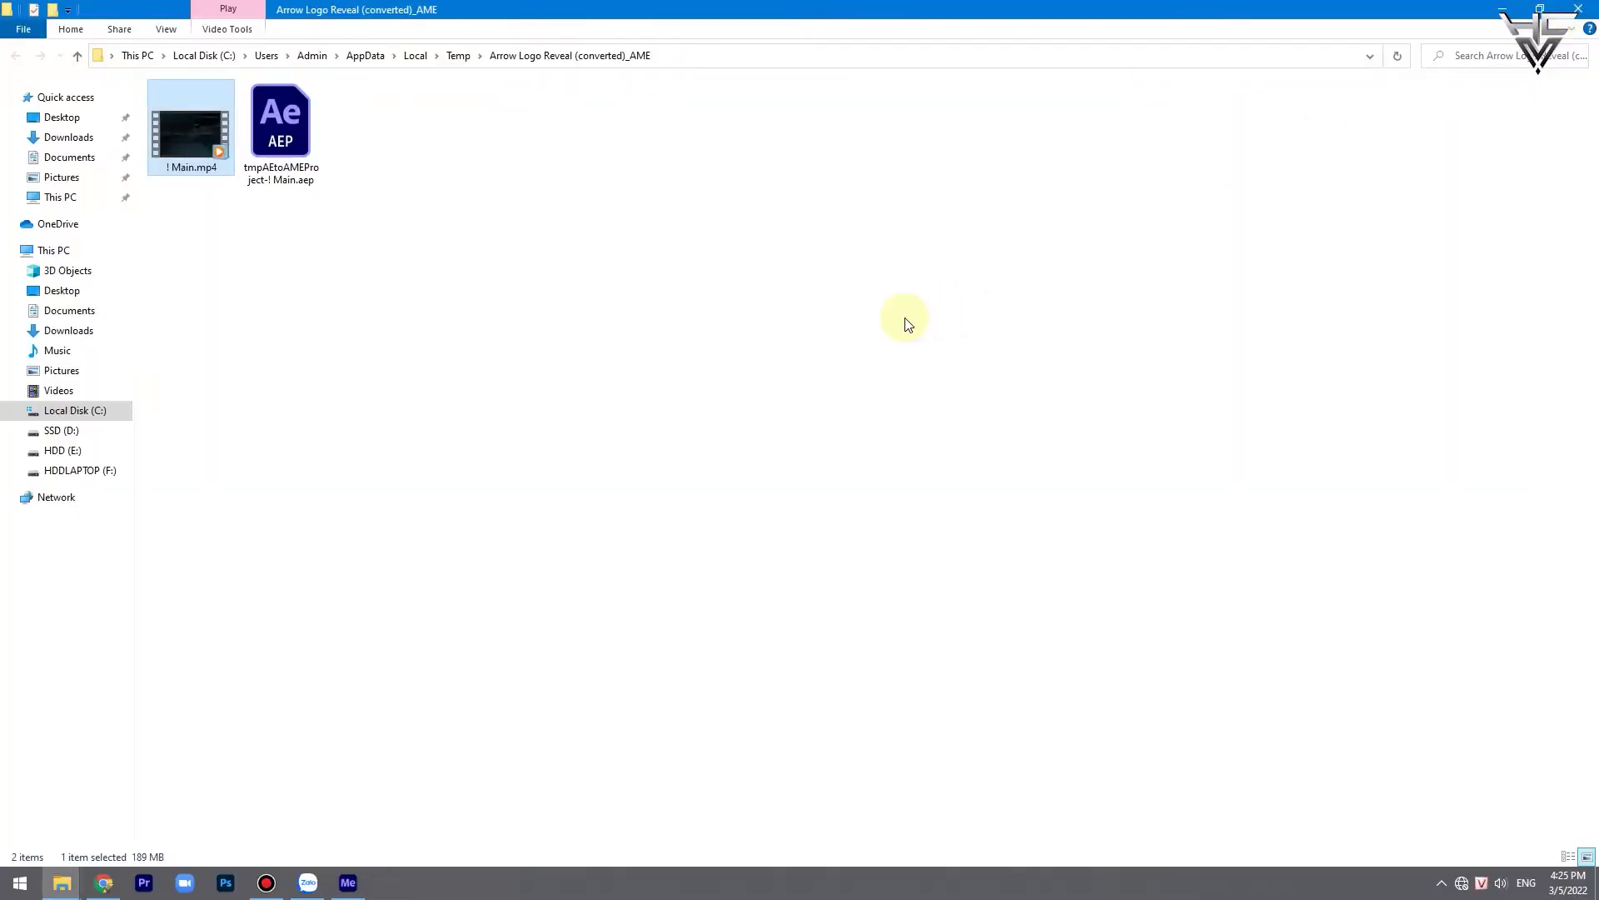